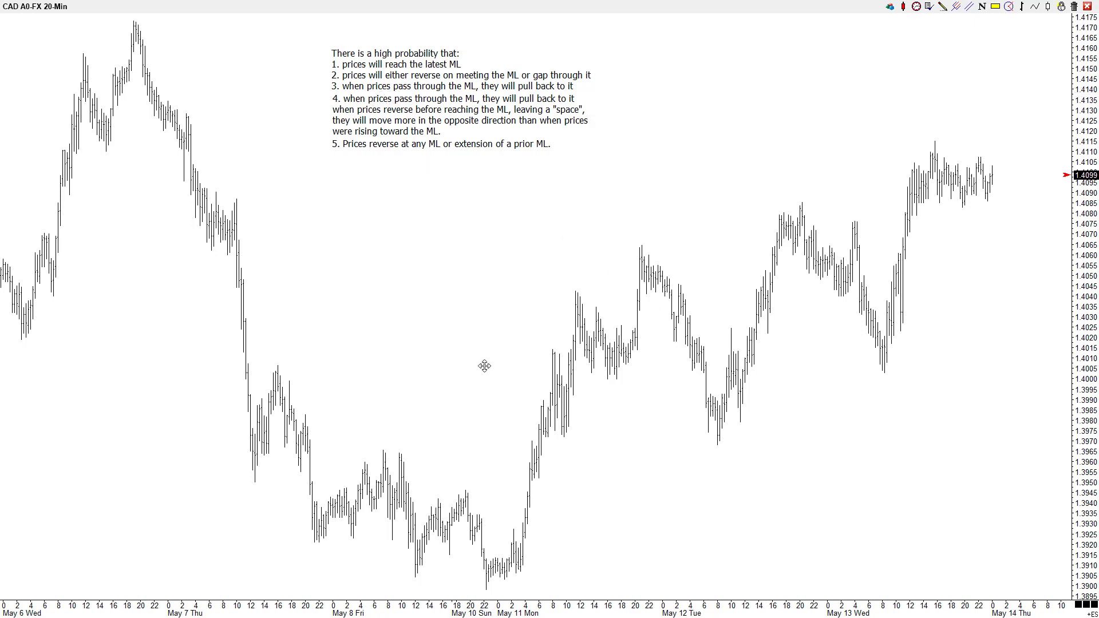
Step: Hide the price bars and draw a zigzag rising from about 1.3940 to 1.4050, falling to 1.3960, and rising to 1.4085
key(h)
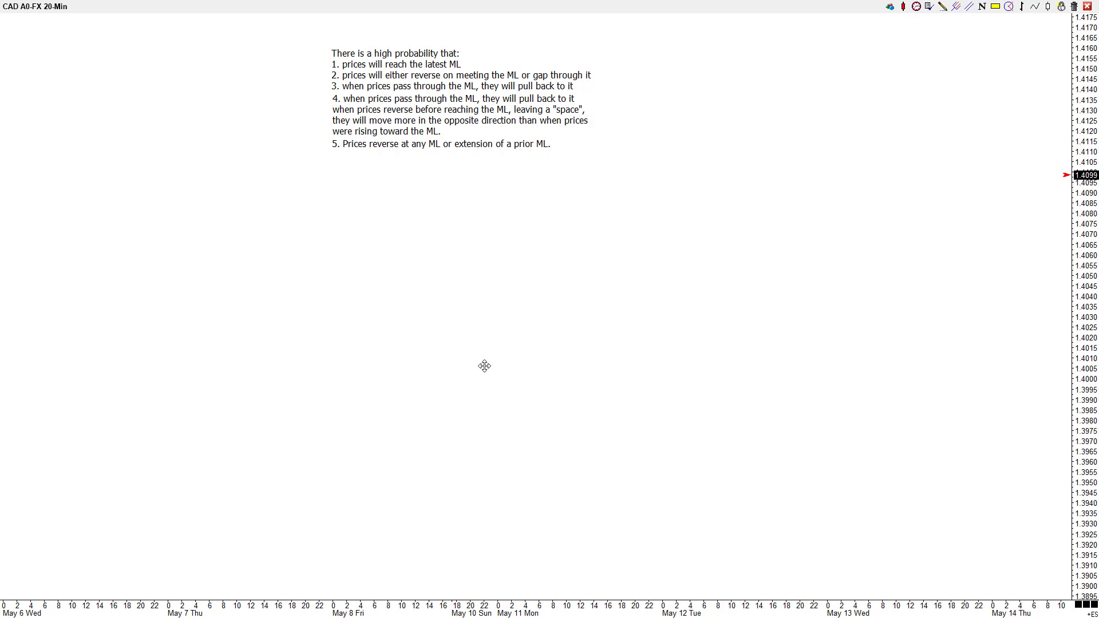
click(944, 8)
mouse_move(351, 503)
mouse_down()
mouse_move(463, 274)
mouse_move(534, 459)
mouse_move(672, 201)
mouse_up()
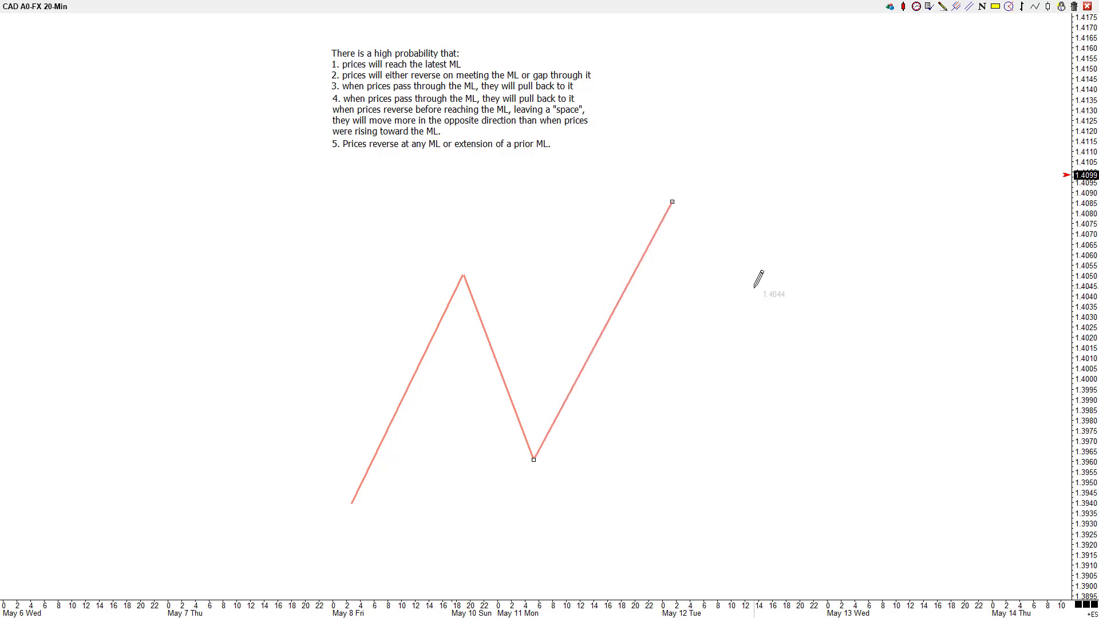
Step: Draw a falling pitchfork anchored at the zigzag's first high, its second low, and a point at about 1.4091
click(956, 7)
drag(464, 274, 534, 460)
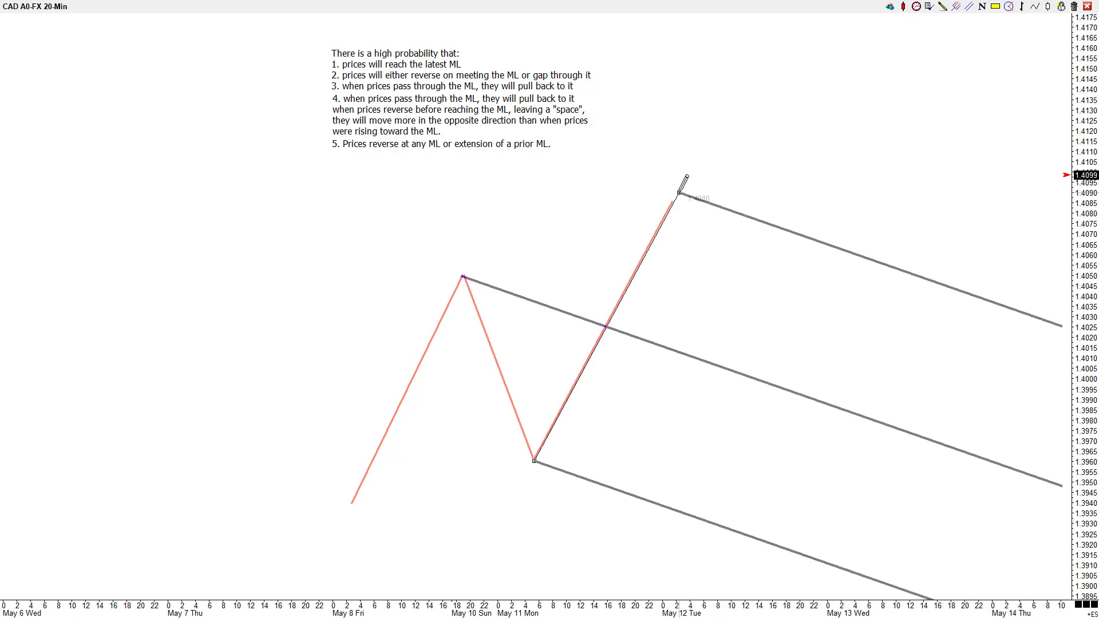
click(681, 190)
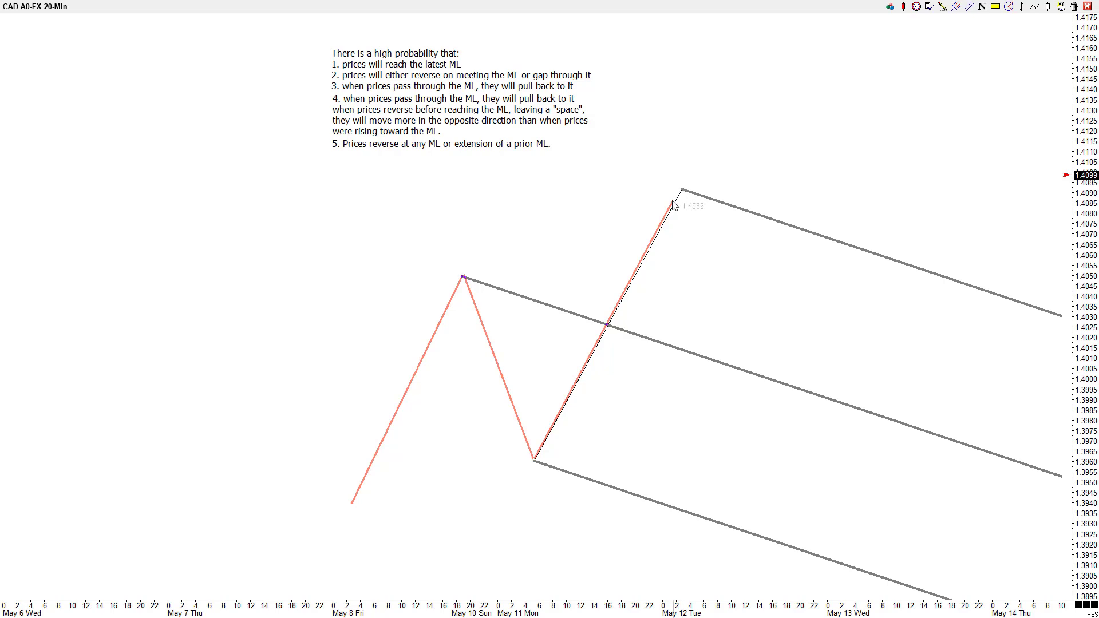
Step: Extend the second rising leg to the pitchfork's upper anchor and draw a falling leg to the median line at about 1.4003
drag(674, 204, 682, 189)
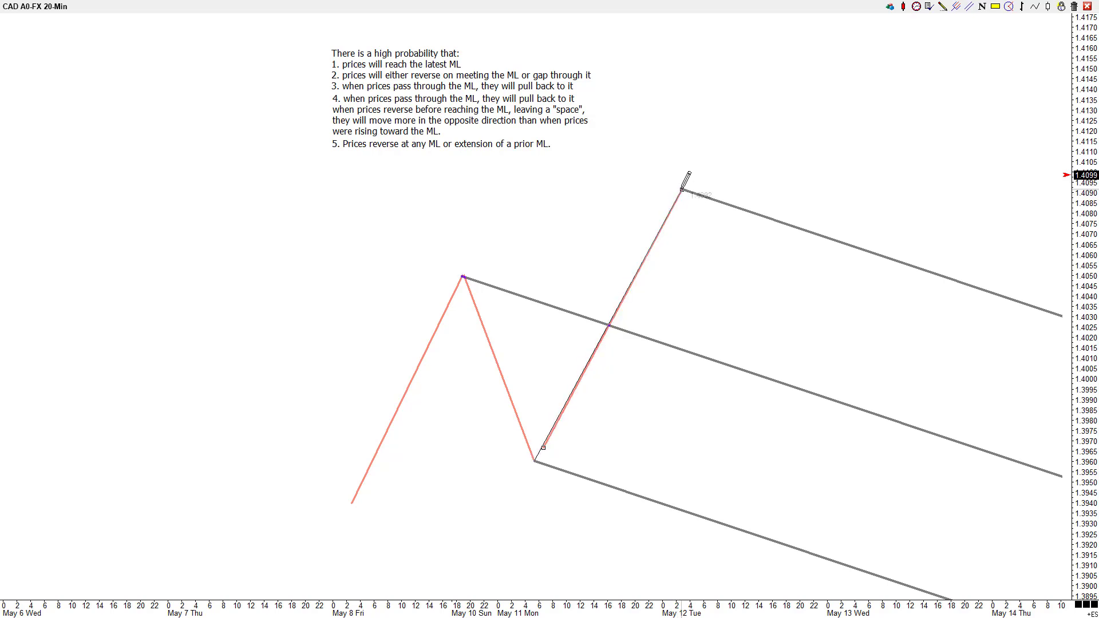
click(703, 247)
mouse_move(684, 189)
mouse_down()
mouse_move(726, 258)
mouse_move(749, 370)
mouse_up()
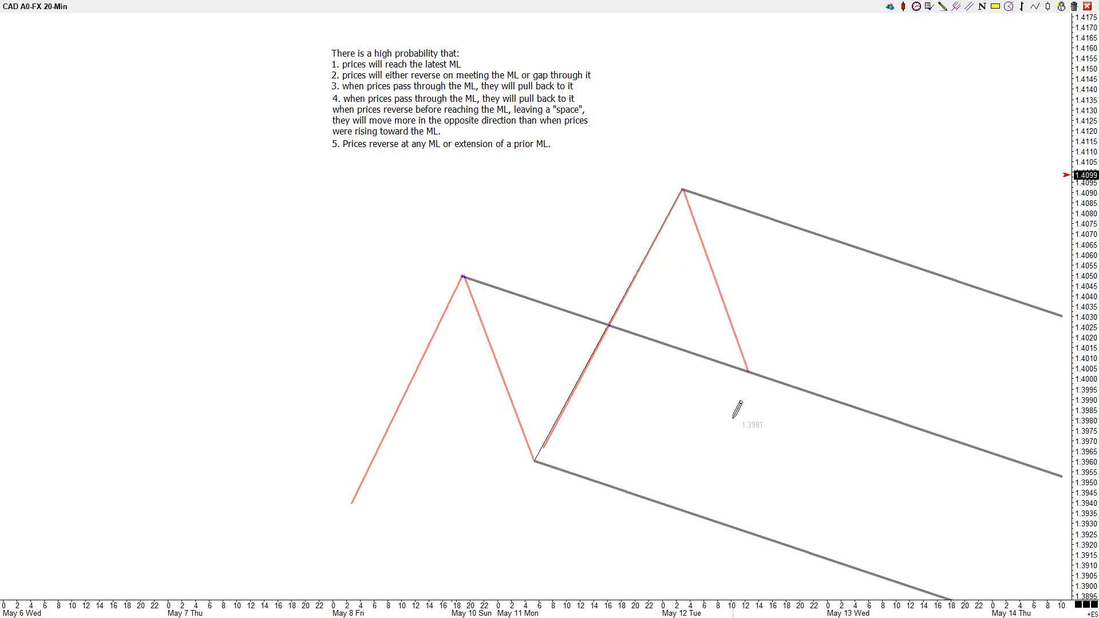
Step: Draw a rising pitchfork from the zigzag's starting low through its first high and second low, and delete it
click(956, 7)
mouse_move(351, 507)
mouse_down()
mouse_move(437, 305)
mouse_move(460, 277)
mouse_up()
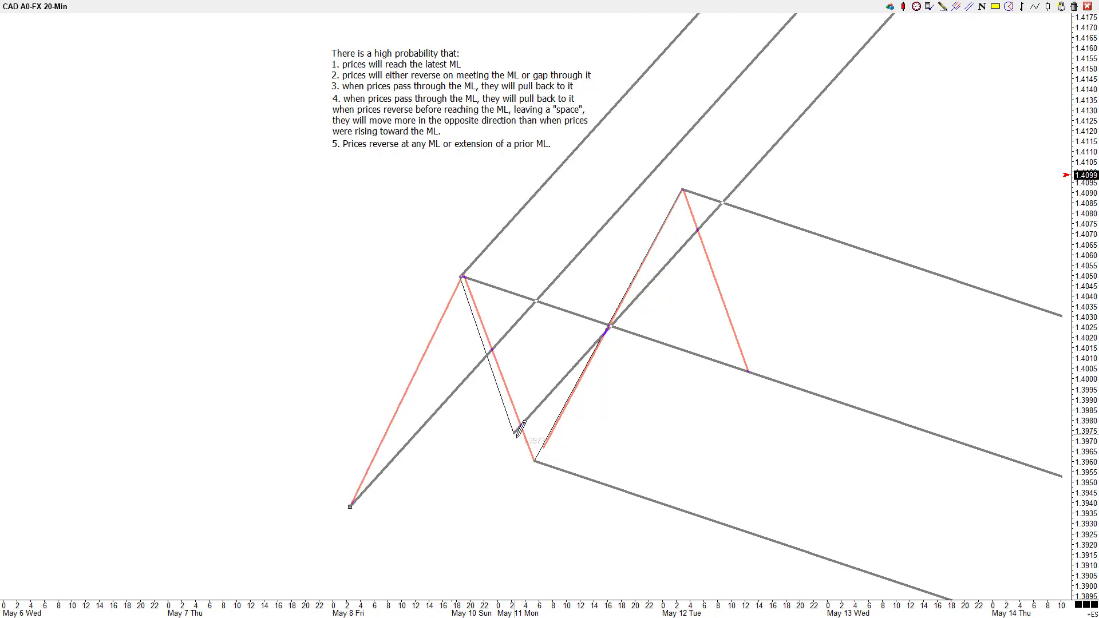
click(533, 462)
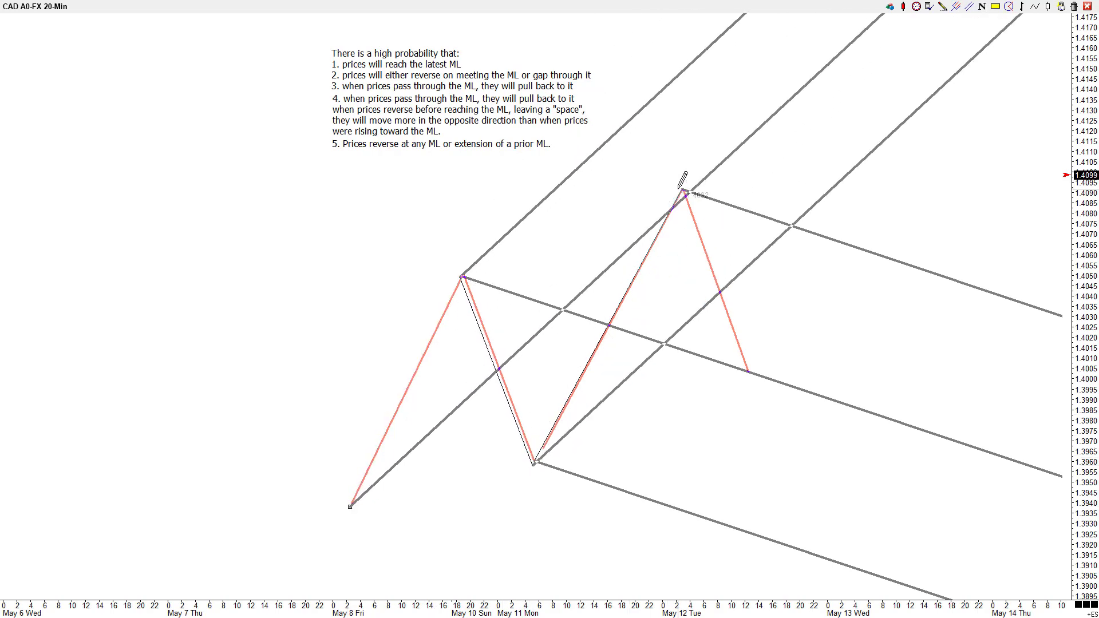
key(Delete)
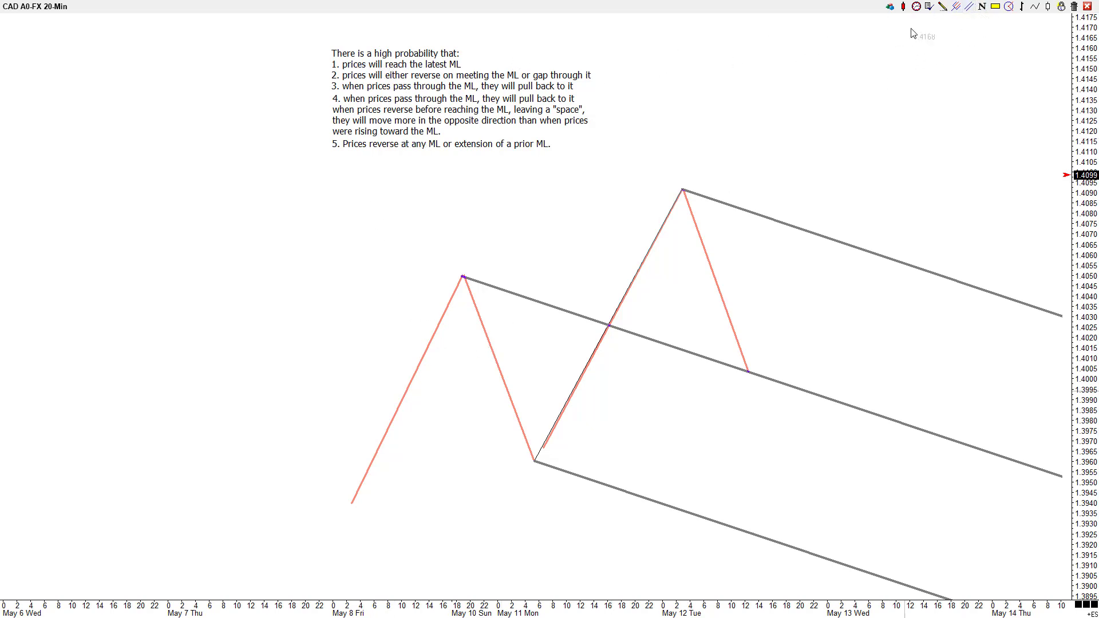
Step: Sketch a small sideways zigzag with a breakout leg to about 1.4050 in the empty May 6 area, and undo it
click(996, 6)
drag(114, 405, 115, 376)
mouse_move(114, 379)
mouse_down()
mouse_move(128, 402)
mouse_move(132, 379)
mouse_move(142, 401)
mouse_move(148, 379)
mouse_move(159, 403)
mouse_move(183, 261)
mouse_move(177, 275)
mouse_up()
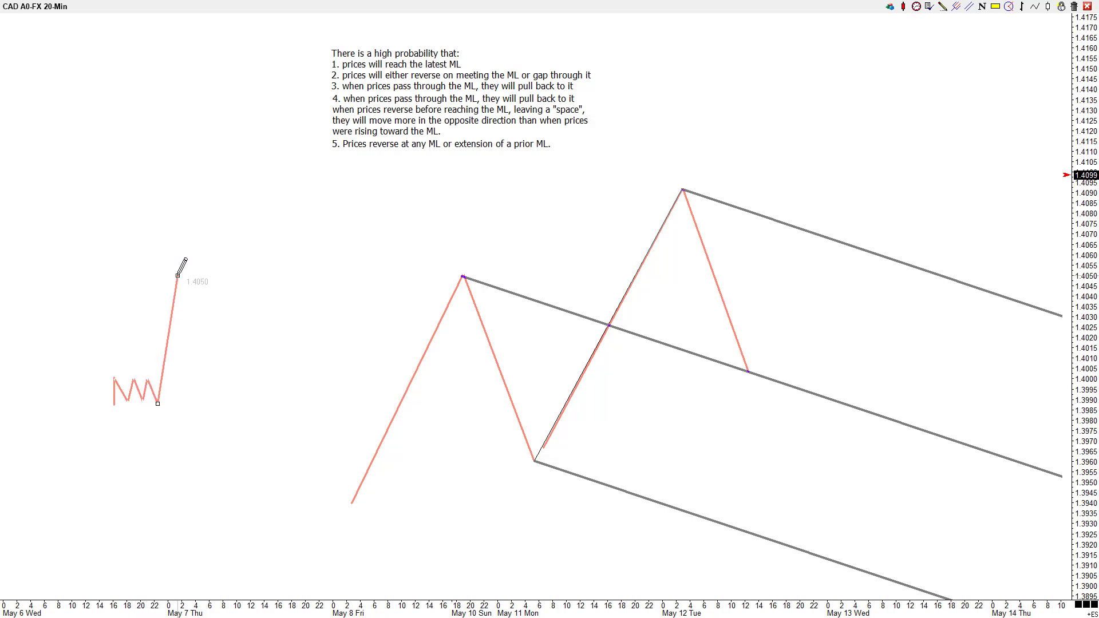
key(ctrl+z)
key(ctrl+z)
key(ctrl+z)
key(ctrl+z)
key(ctrl+z)
key(ctrl+z)
key(ctrl+z)
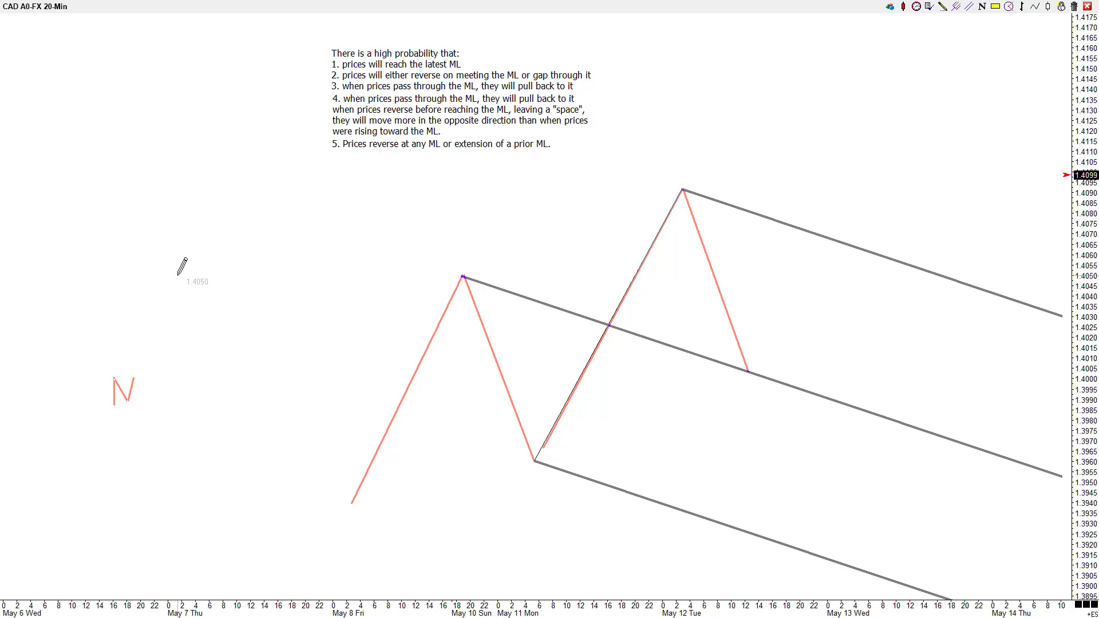
Step: Sketch three short vertical bars, a tall bar up to about 1.4026, and higher bars on May 6
click(943, 6)
mouse_move(115, 415)
mouse_down()
mouse_move(115, 385)
mouse_move(122, 415)
mouse_move(127, 384)
mouse_move(137, 384)
mouse_move(137, 325)
mouse_up()
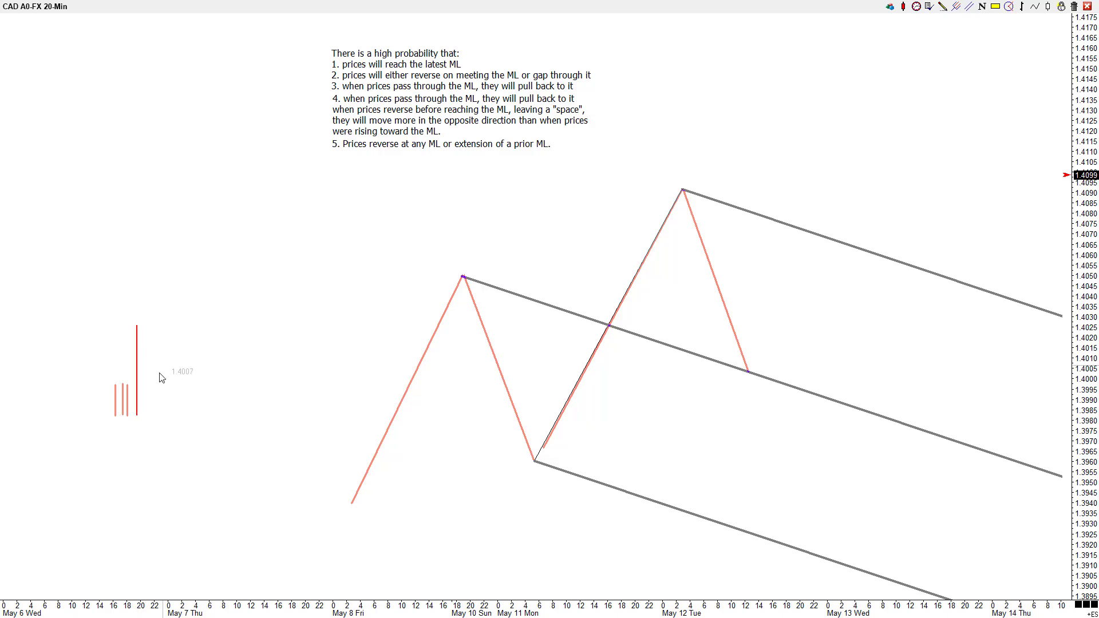
click(128, 400)
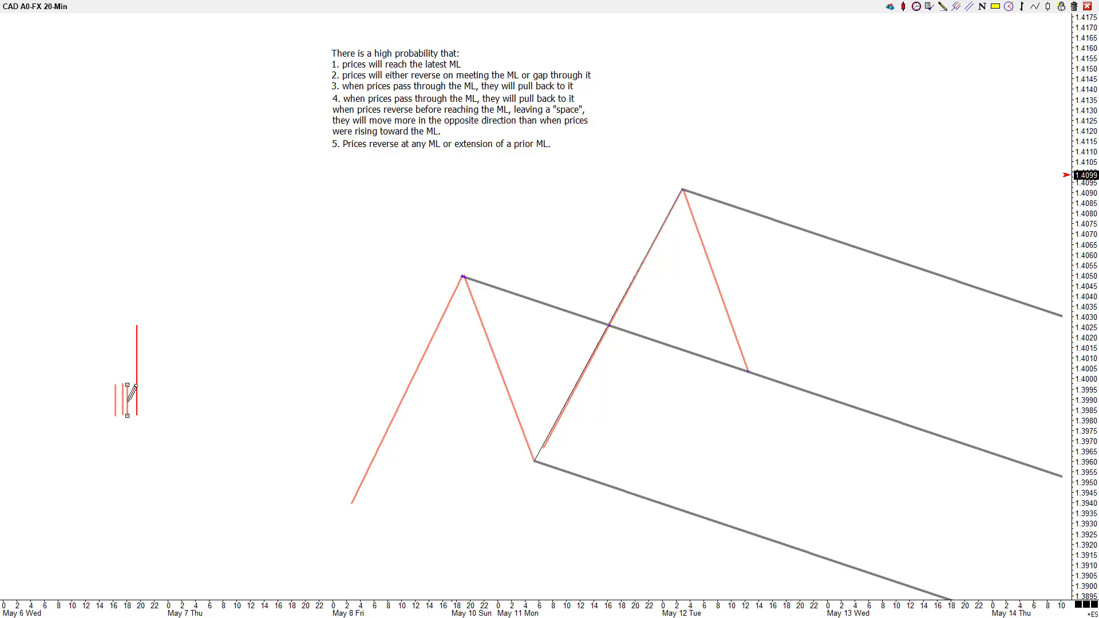
click(146, 324)
mouse_move(147, 309)
mouse_down()
mouse_move(152, 321)
mouse_move(153, 288)
mouse_up()
Step: Box the three short bars with a rectangle from about 1.3997 to 1.3984 and sketch bars falling back into it
click(998, 7)
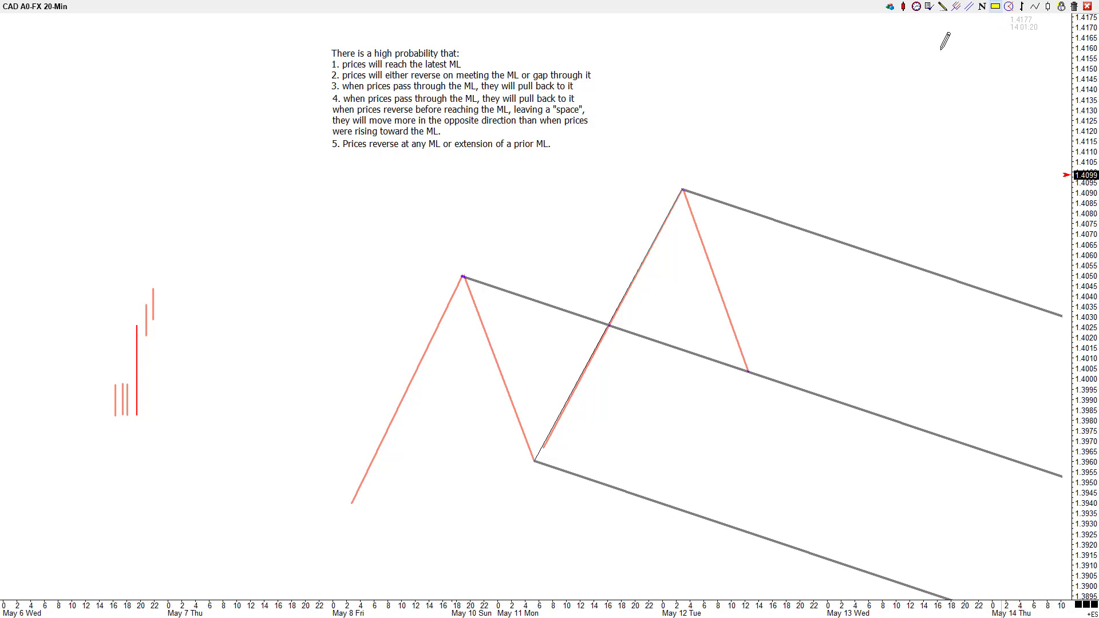
drag(114, 387, 233, 413)
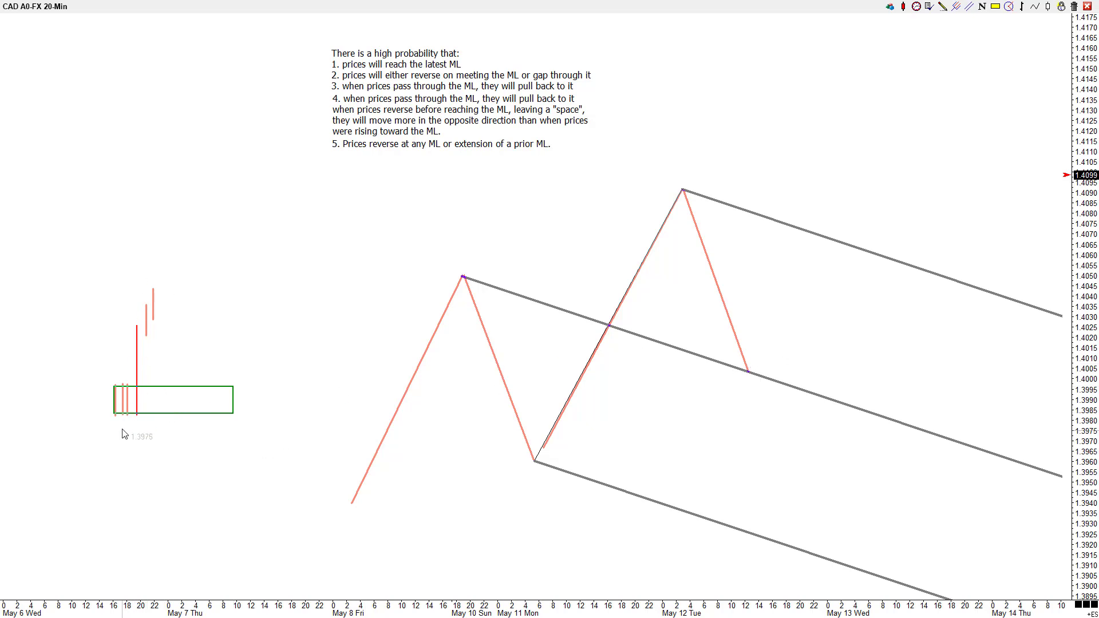
click(155, 307)
click(162, 319)
click(172, 338)
click(177, 358)
click(191, 384)
click(199, 398)
Step: Circle the tops of the highest sketched bars and draw short dashes alongside the zigzag's second rising leg
click(1009, 6)
drag(159, 289, 149, 288)
click(149, 287)
click(943, 7)
drag(597, 312, 660, 197)
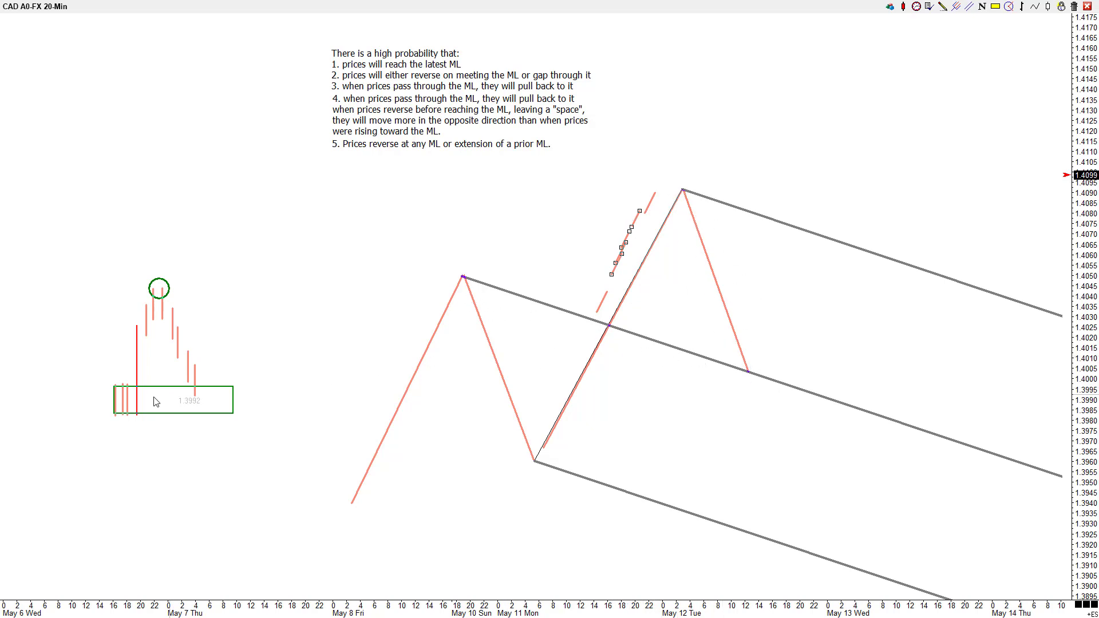
Step: Delete the rectangle, the sketched vertical bars and the circle from the May 6–7 area
click(114, 387)
key(Delete)
click(116, 395)
key(Delete)
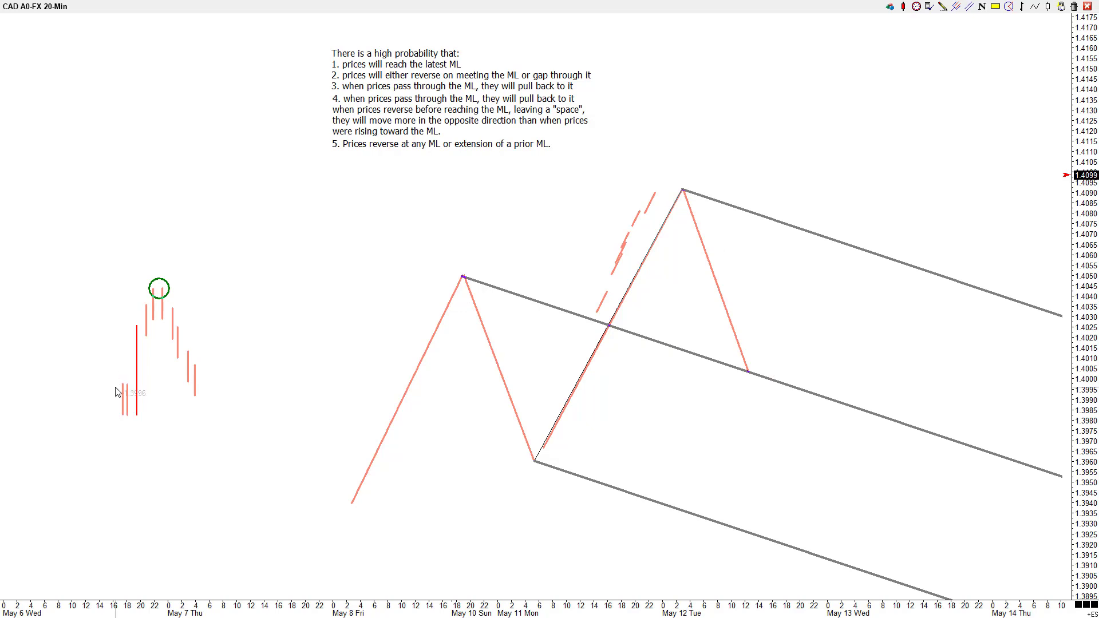
key(Delete)
key(Delete)
key(Delete)
key(Delete)
key(Delete)
key(Delete)
key(Delete)
key(Delete)
key(Delete)
key(Delete)
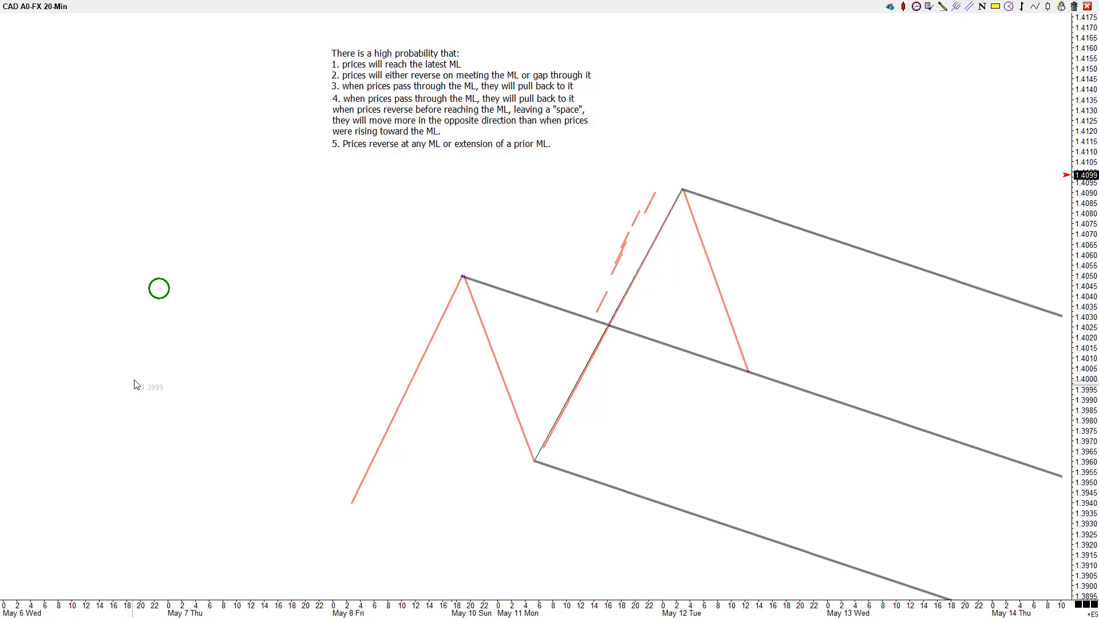
key(Delete)
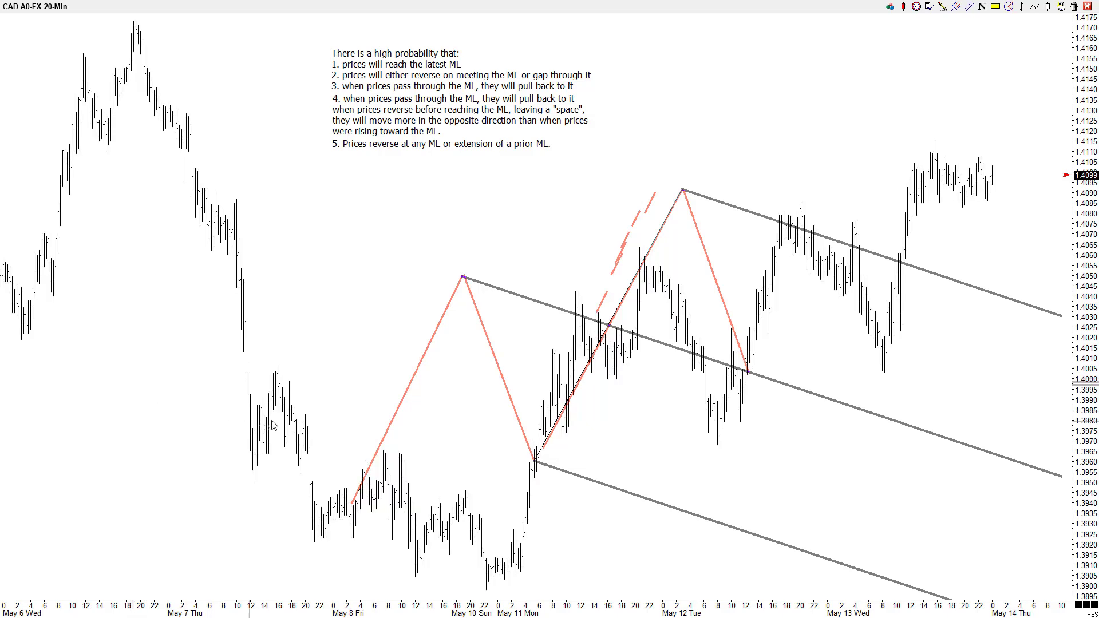
Step: Mark the May 8 highs with a rectangle and the nearby low with a circle, and delete both marks
click(996, 7)
drag(304, 442, 423, 460)
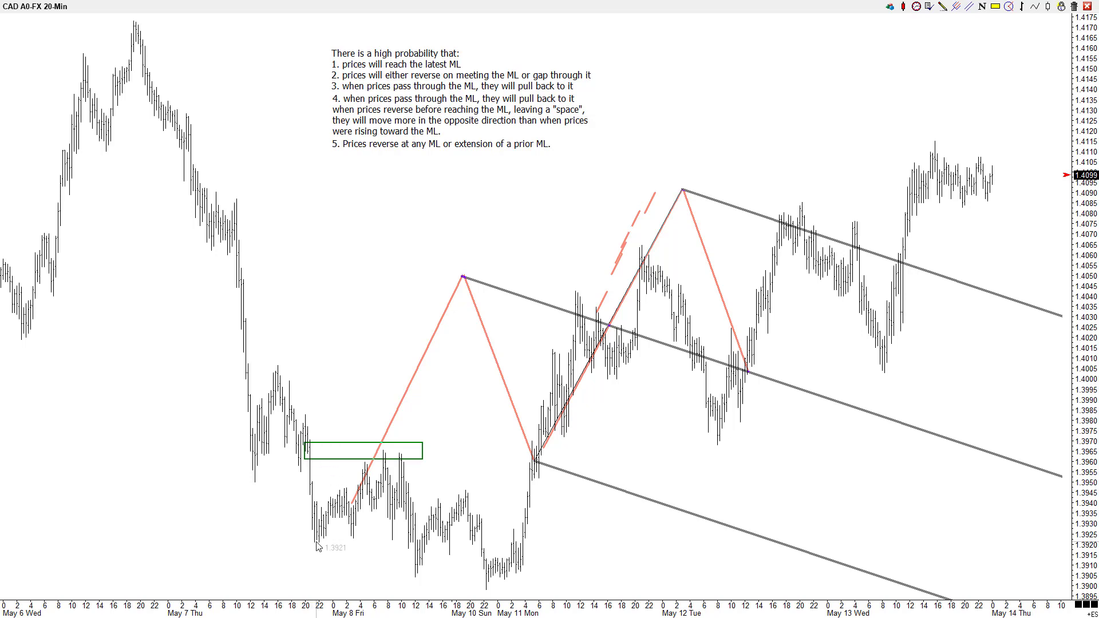
click(1009, 7)
drag(314, 534, 311, 533)
key(Delete)
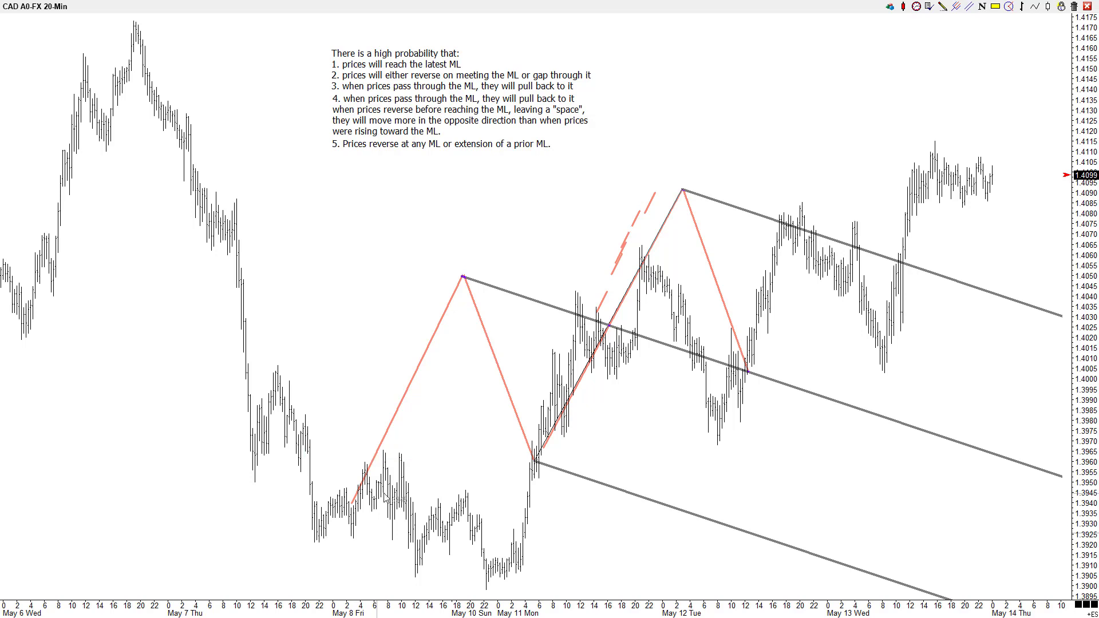
Step: Hide the price bars and draw a small sideways zigzag between about 1.3972 and 1.3982 on May 6
key(h)
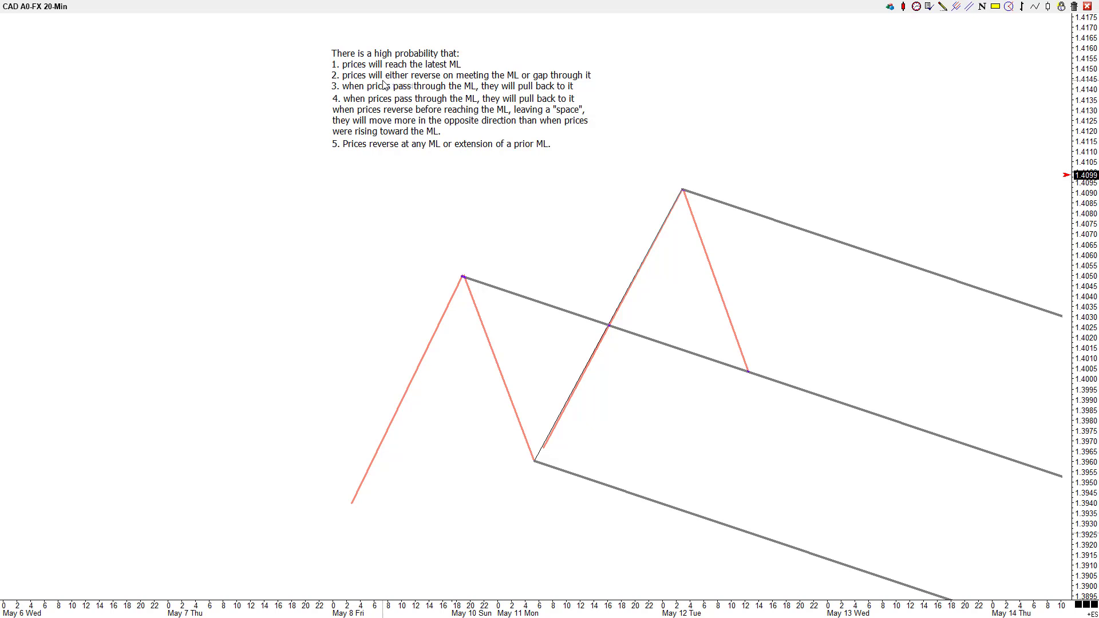
click(943, 8)
drag(96, 440, 103, 416)
mouse_move(103, 416)
mouse_down()
mouse_move(111, 438)
mouse_move(118, 420)
mouse_up()
click(117, 420)
click(124, 436)
click(131, 420)
click(139, 437)
Step: Add a spike to about 1.4024 and a fall to about 1.3976, and box the sideways zigzag with a rectangle extending beyond it
click(163, 328)
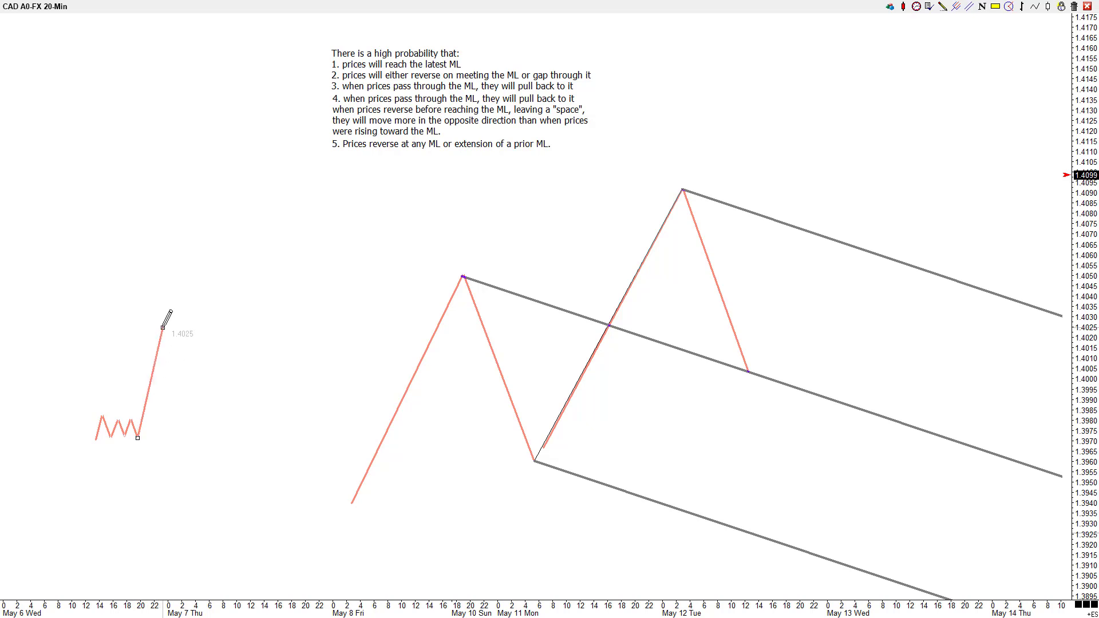
double_click(183, 428)
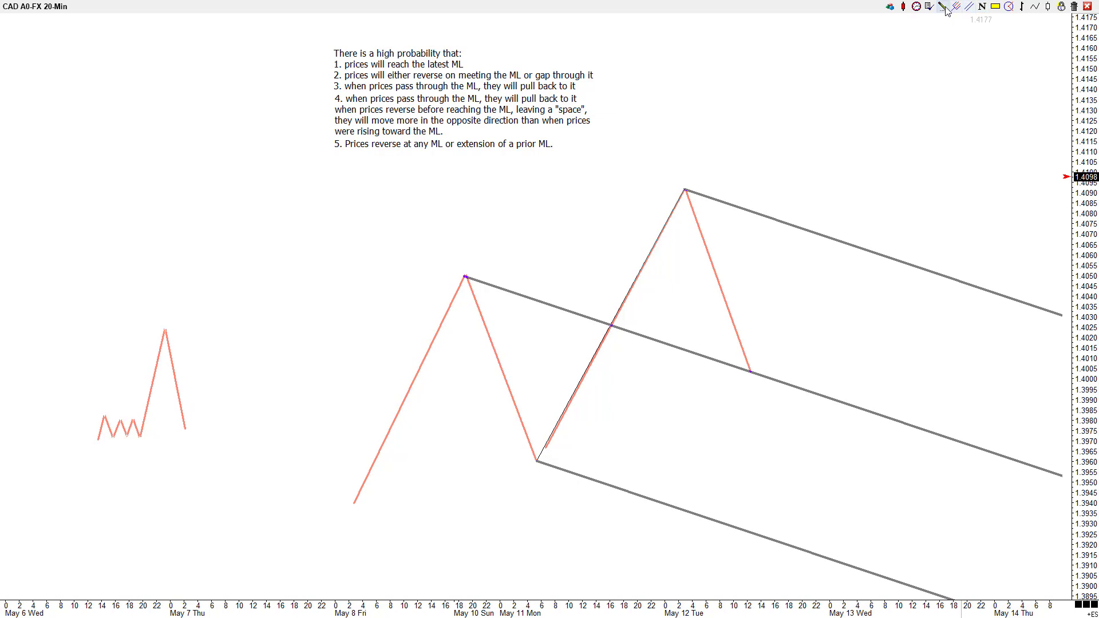
click(982, 6)
mouse_move(101, 421)
mouse_down()
mouse_move(233, 422)
mouse_move(231, 437)
mouse_up()
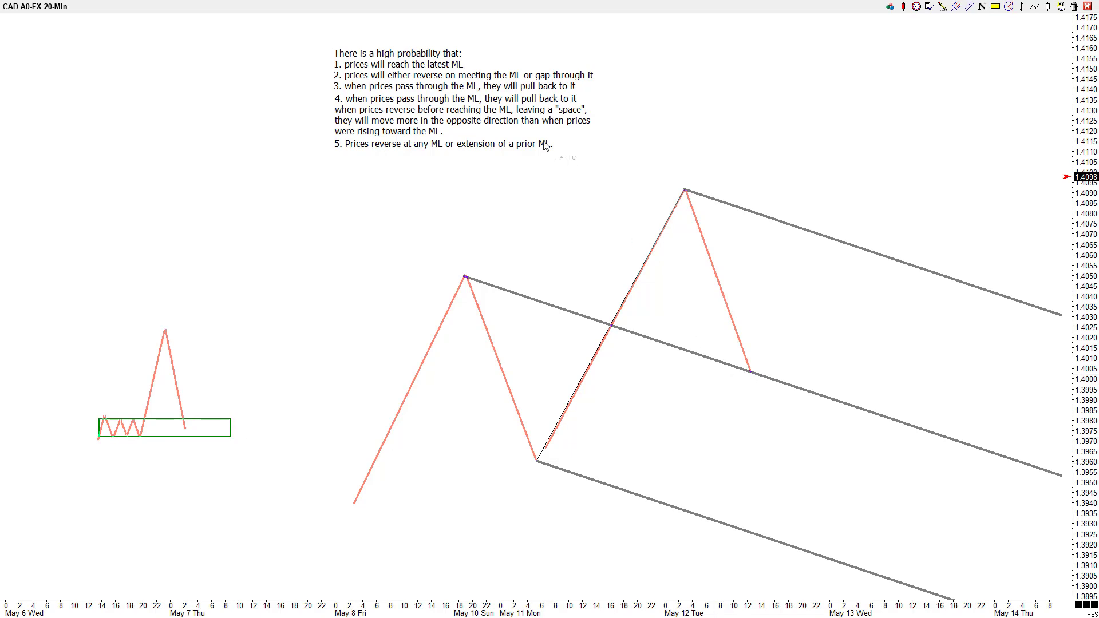
Step: Draw rising lines from the median line touch to about 1.4110 and from the fall's end in the rectangle to about 1.4040
click(943, 8)
drag(751, 370, 873, 150)
drag(185, 429, 231, 297)
Step: Draw dashed falling lines from the median line touch to about 1.3981 and from the rectangle to about 1.3954
click(943, 6)
drag(750, 370, 761, 419)
key(ctrl)
key(3)
drag(185, 428, 192, 474)
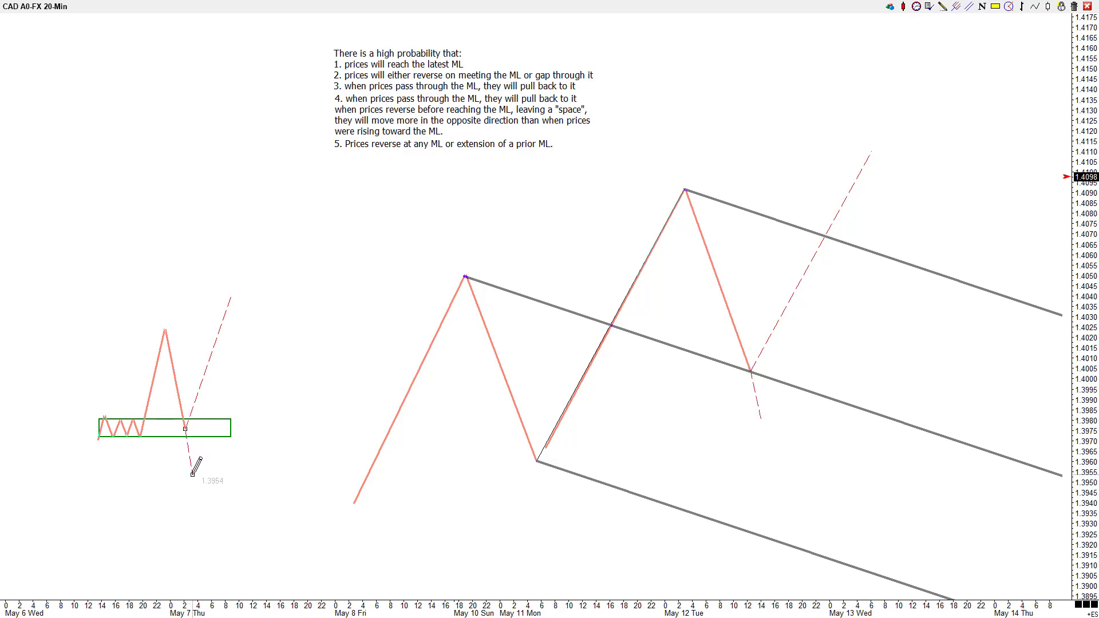
Step: Delete the two rising lines drawn from the rectangle and the median line touch
click(200, 385)
key(Delete)
click(785, 310)
Step: Extend the dashed line below the median line to about 1.3972, and draw dashed pullbacks to the median line and into the rectangle
click(943, 6)
right_click(770, 419)
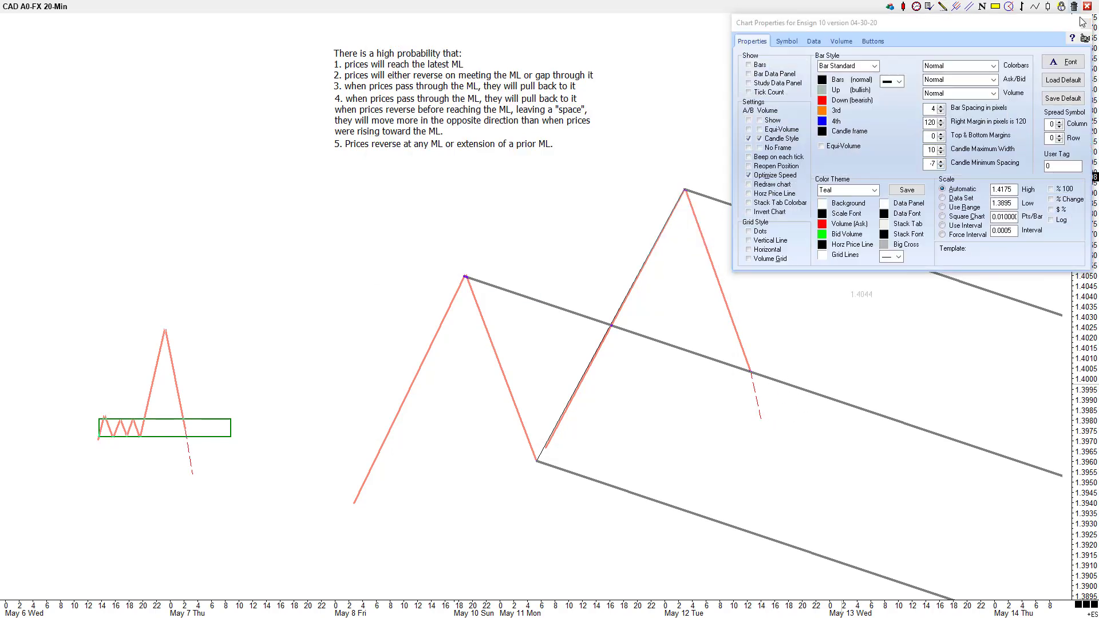
click(1082, 22)
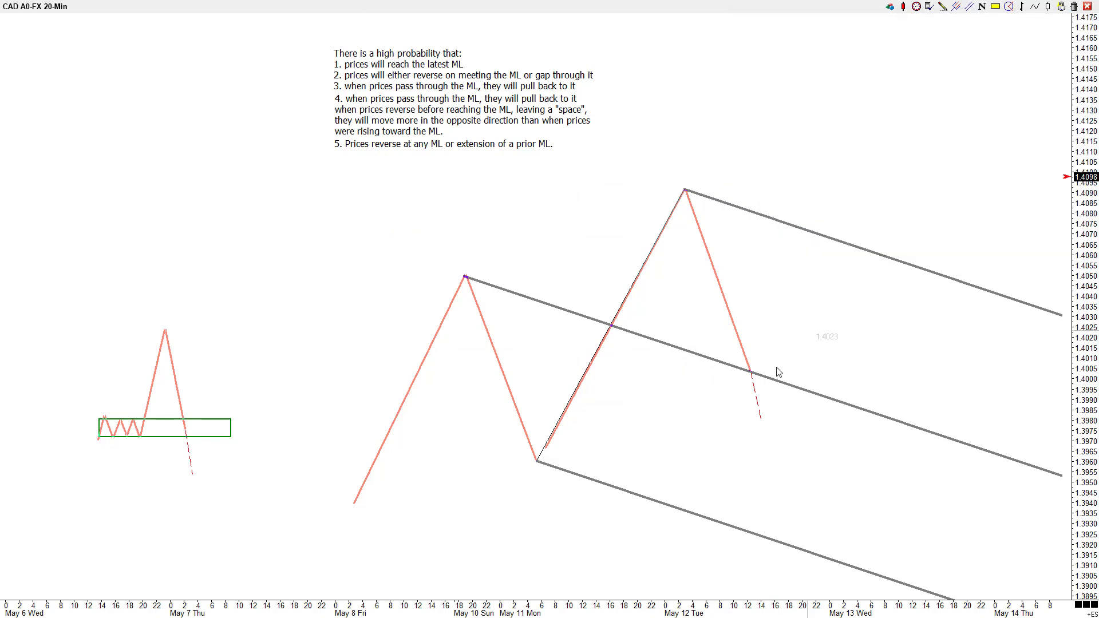
click(766, 435)
click(789, 383)
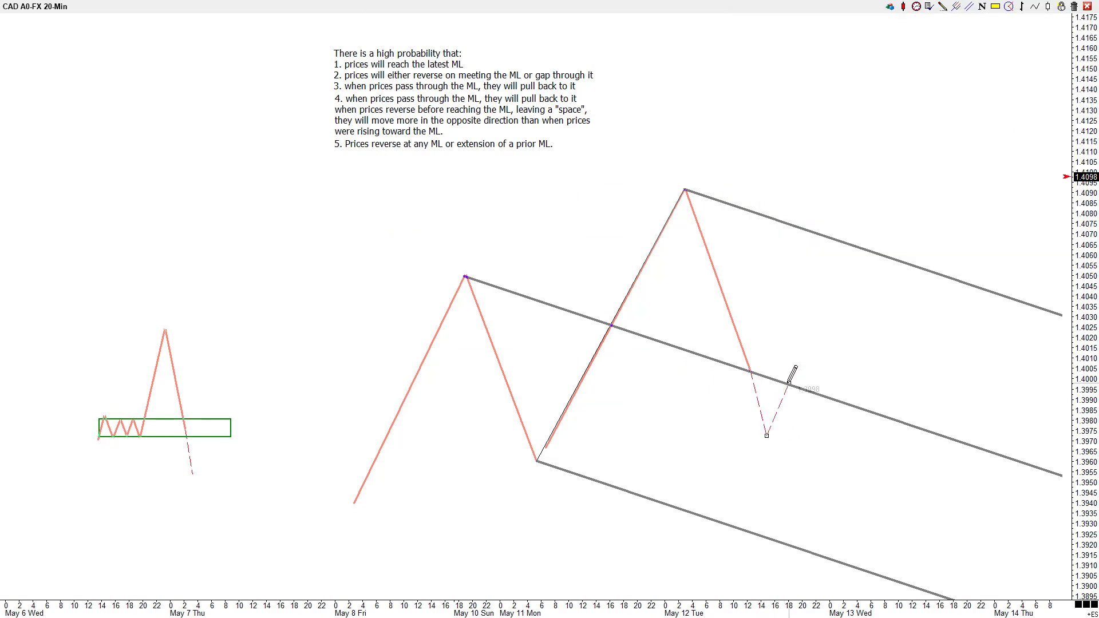
click(191, 475)
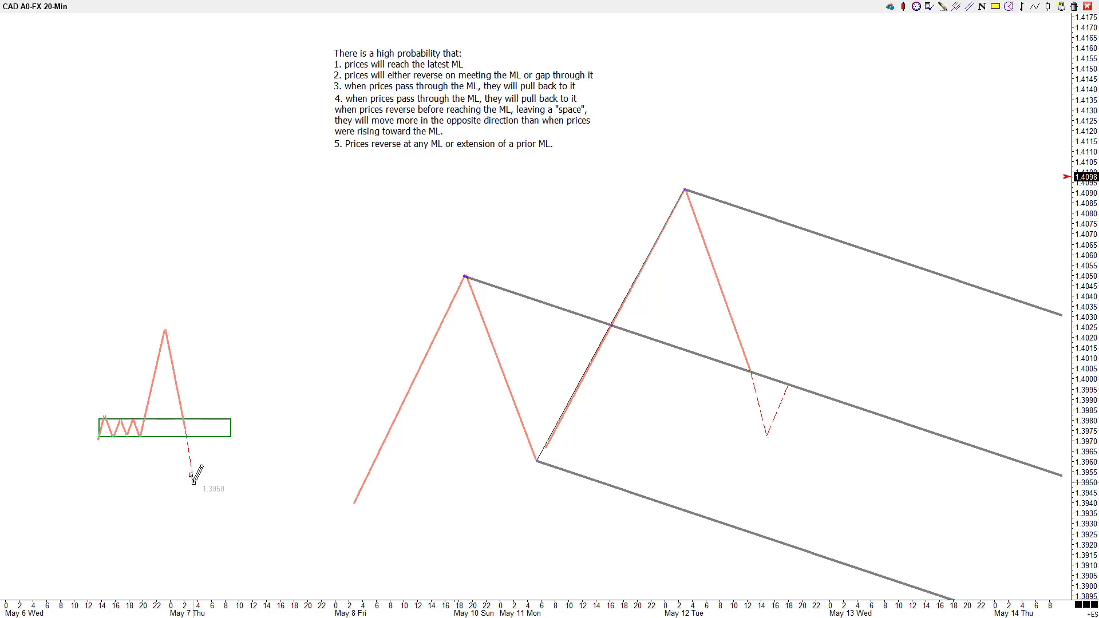
click(222, 427)
Step: Draw a dashed fall from the median line pullback to the lower pitchfork line at about 1.3914, and continue it with further legs
click(943, 7)
drag(790, 386, 827, 542)
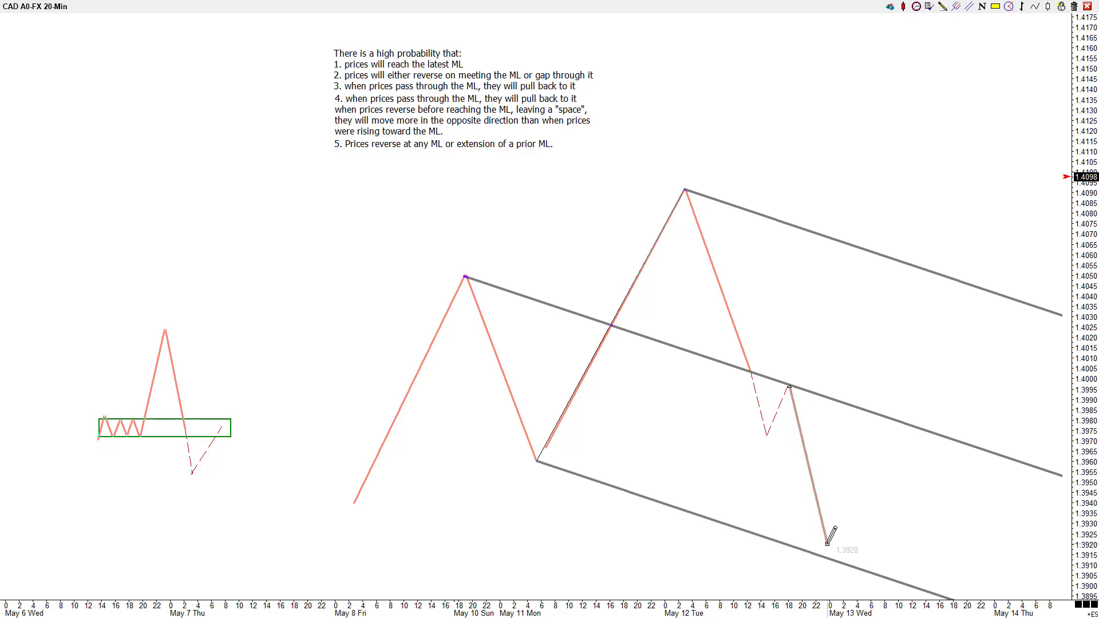
key(shift)
drag(827, 544, 829, 553)
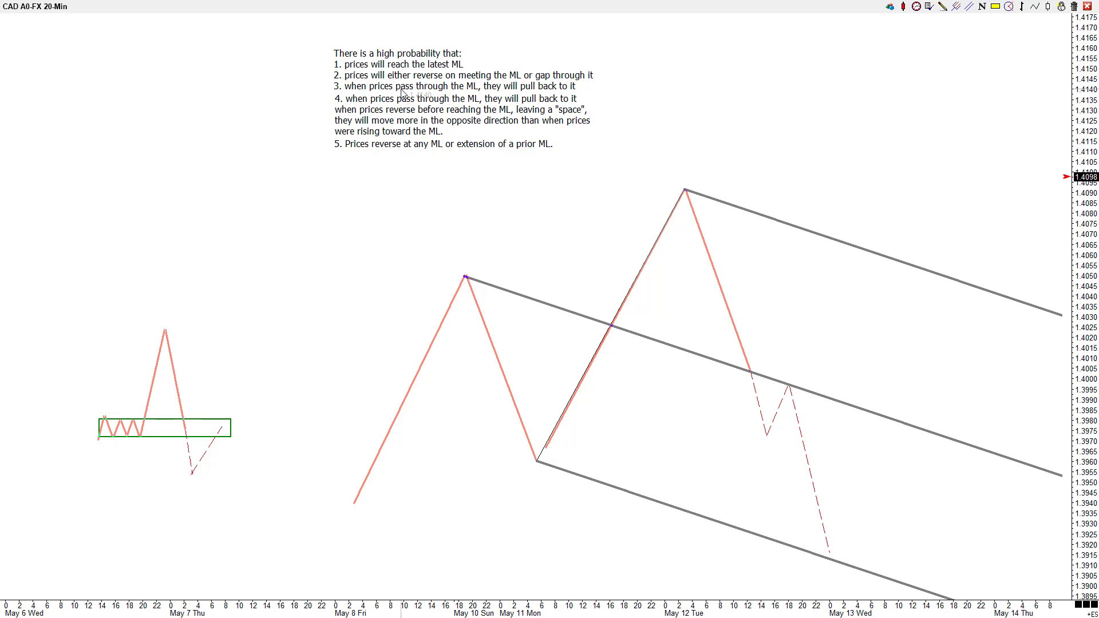
click(829, 554)
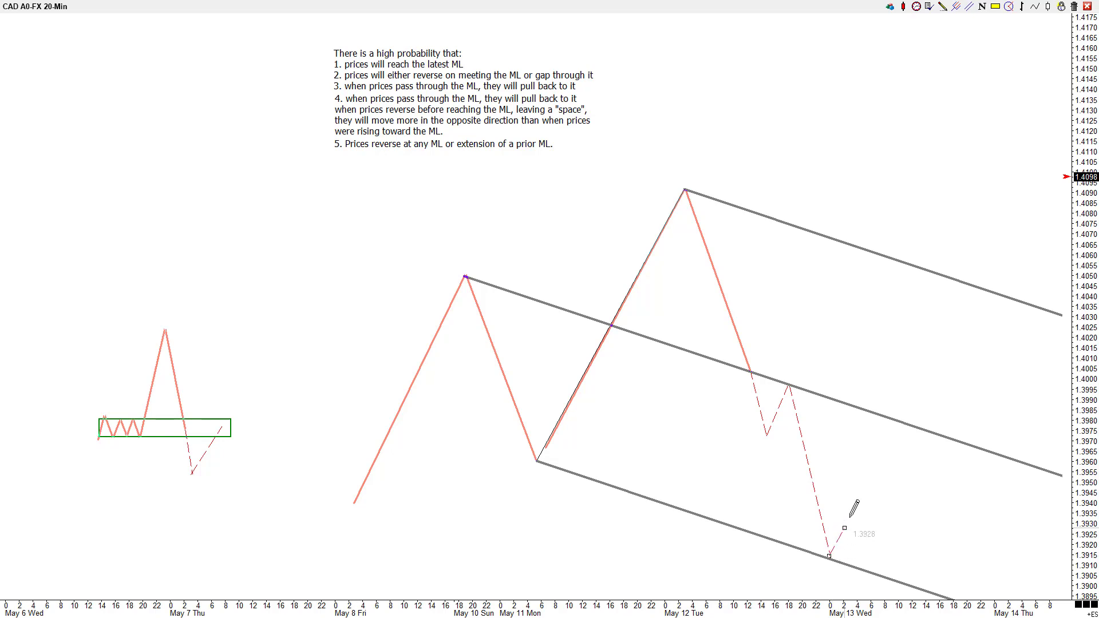
click(864, 491)
drag(870, 581, 874, 614)
Step: Delete all the dashed legs drawn below the pitchfork's median line
key(Escape)
key(Delete)
key(Delete)
click(809, 458)
click(777, 412)
key(Delete)
click(759, 404)
key(Delete)
Step: Remove the duplicated "when prices pass through the ML" sentence from note 4 so it begins "4. When prices reverse before reaching the ML"
double_click(342, 90)
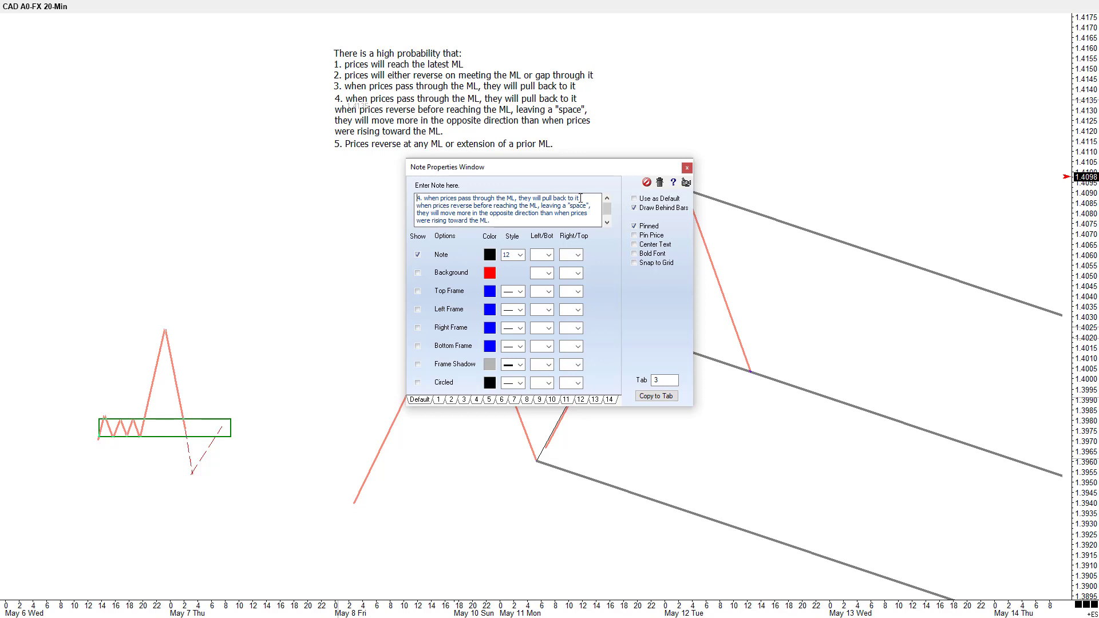
drag(581, 199, 435, 200)
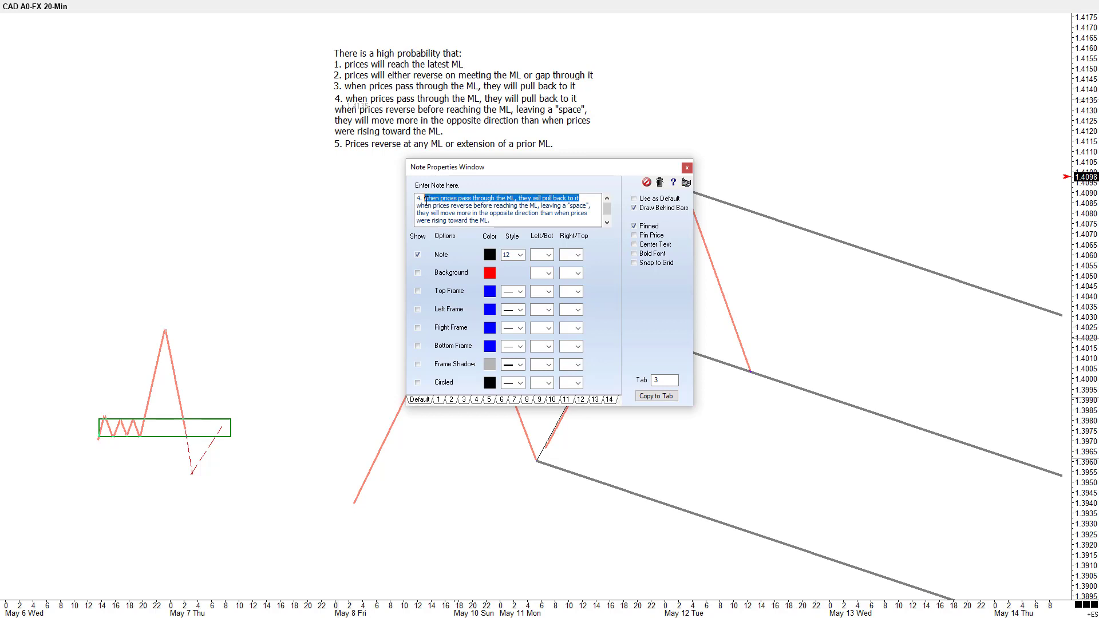
key(Delete)
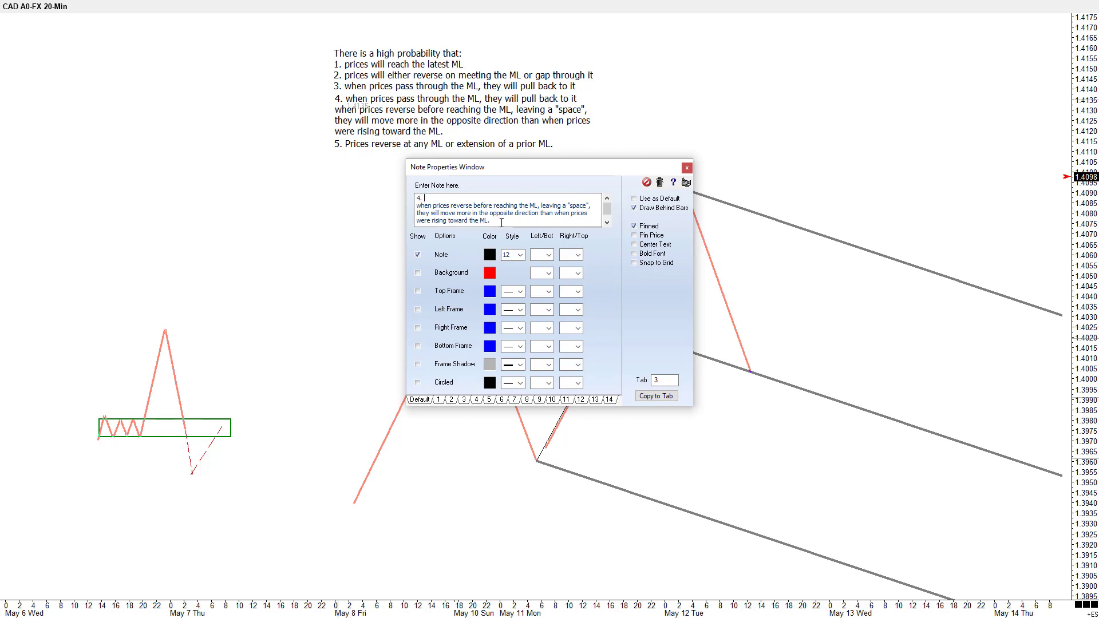
key(Delete)
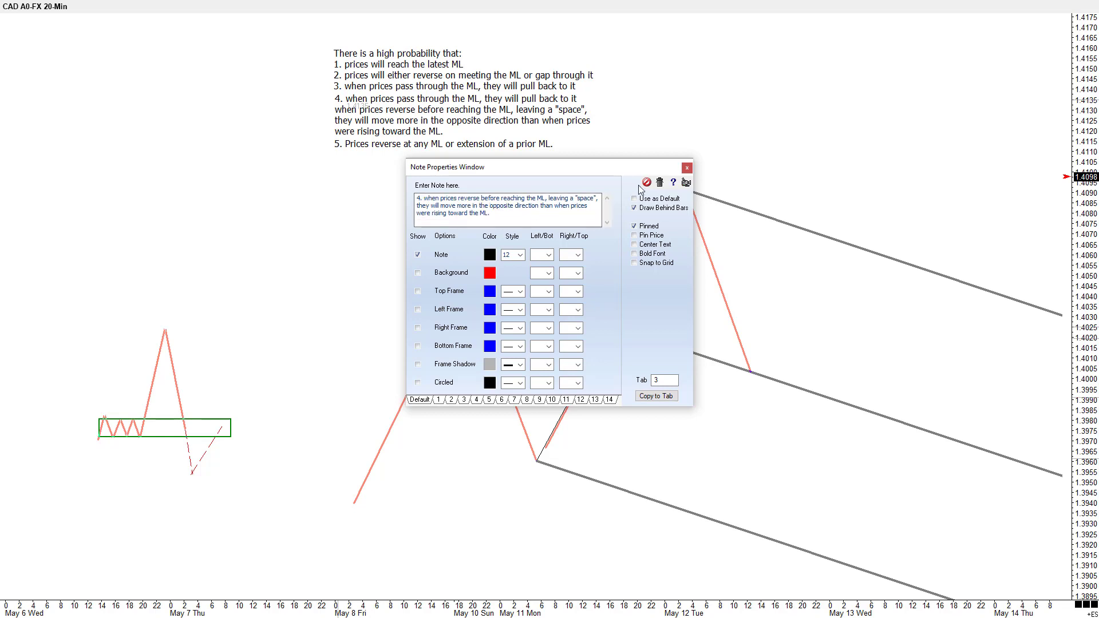
key(Delete)
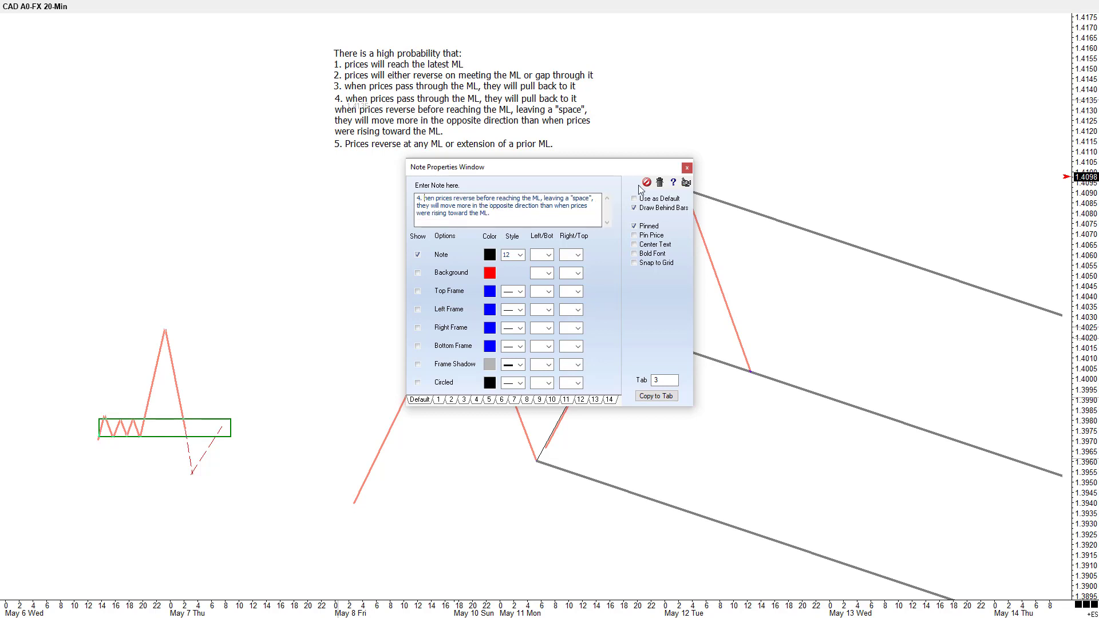
text(W)
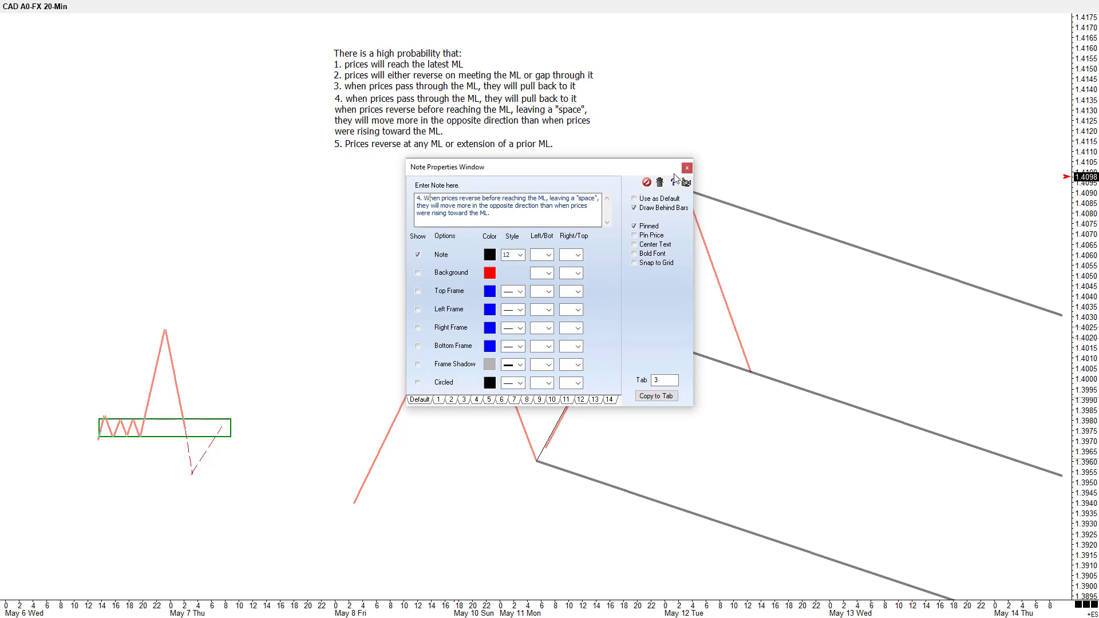
click(687, 168)
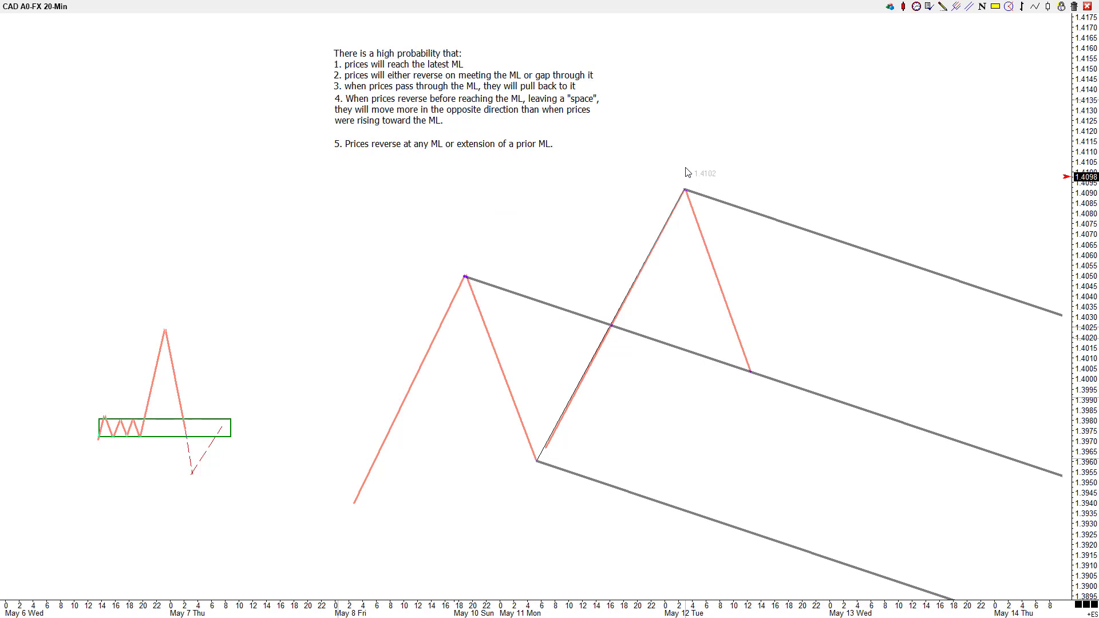
Step: Change the first word of note 4 to lowercase "when"
click(490, 206)
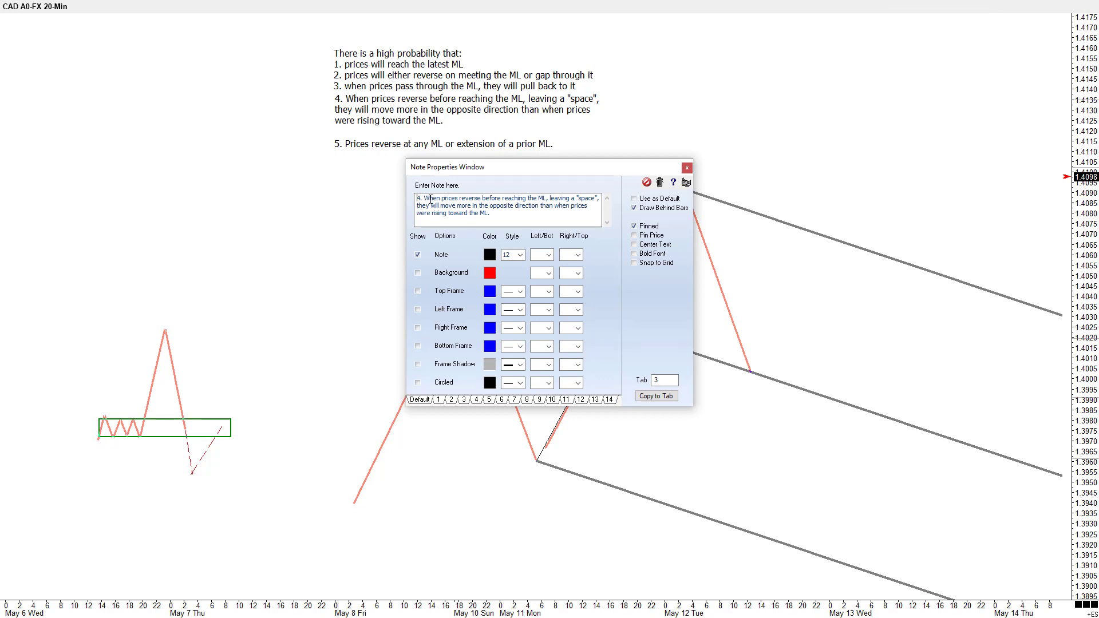
key(Delete)
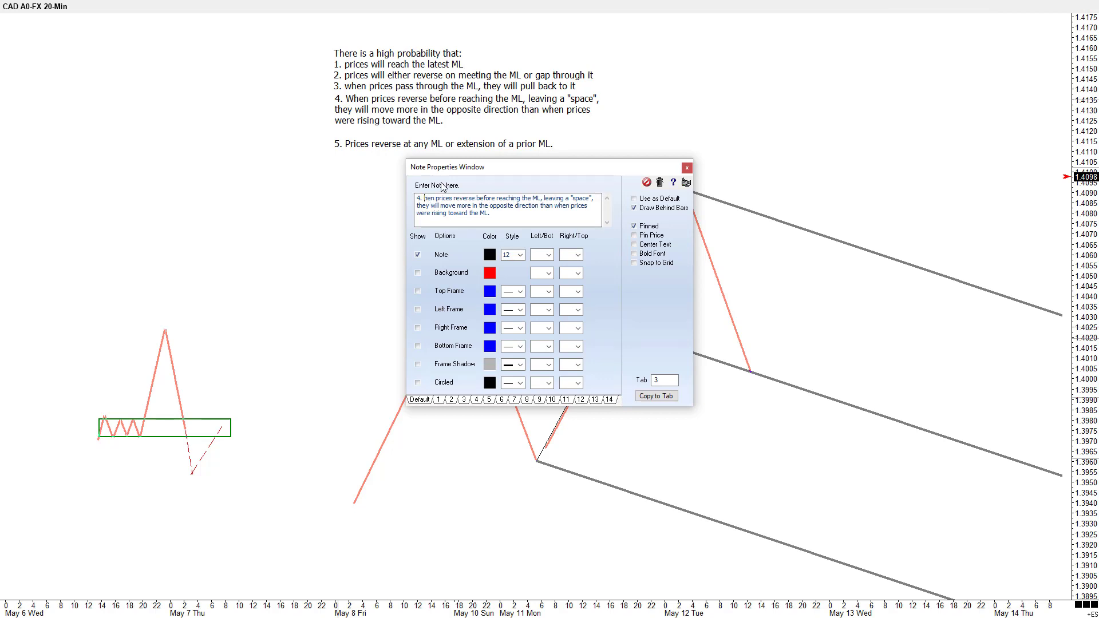
text(w)
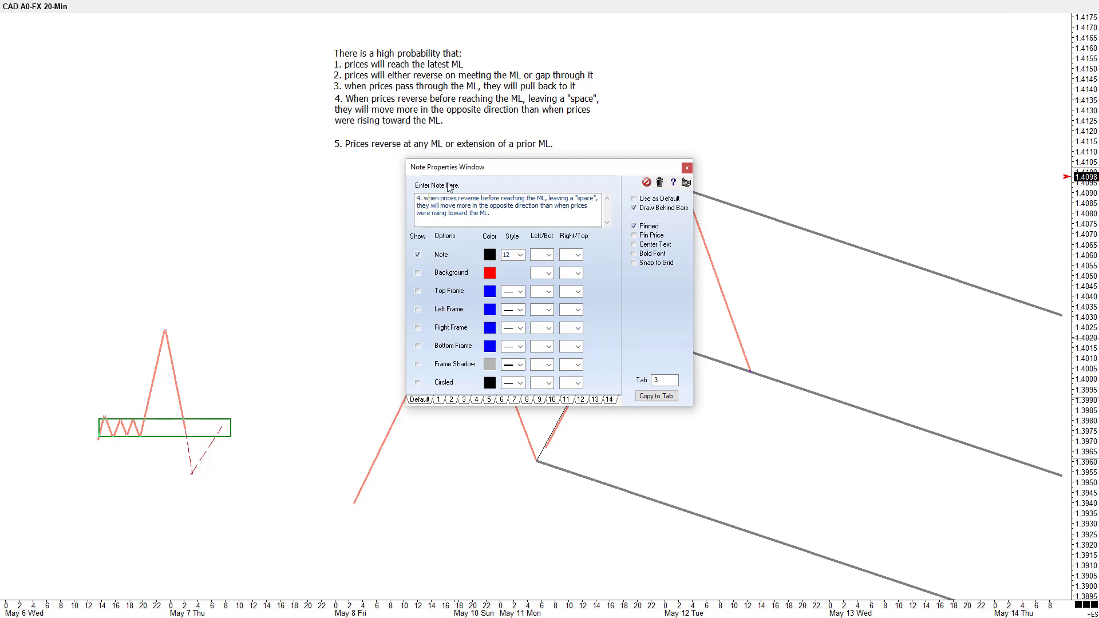
click(687, 168)
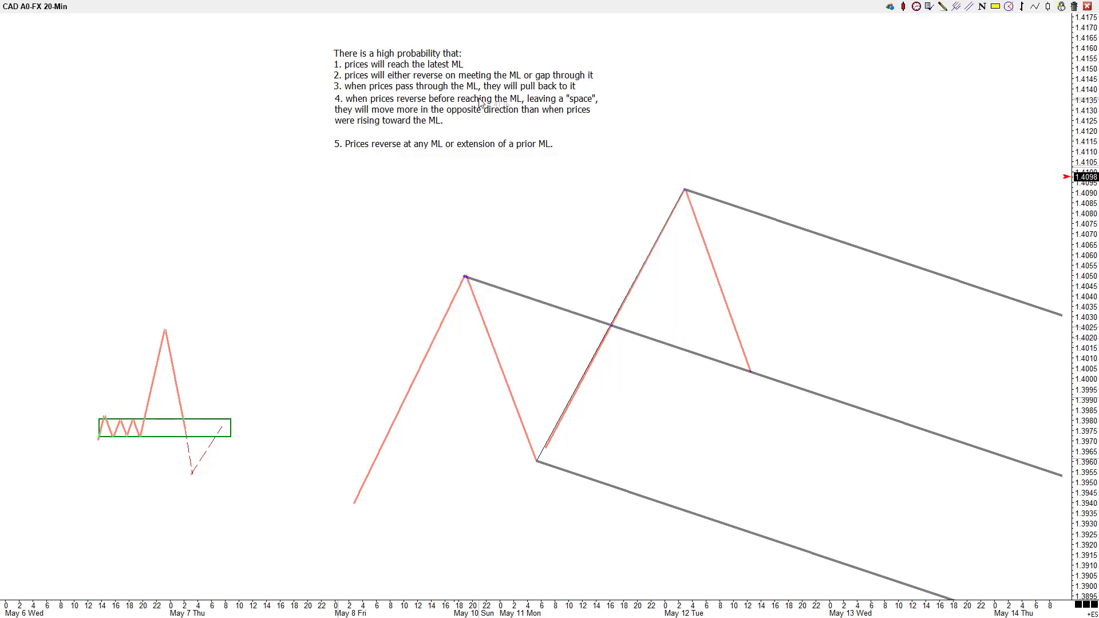
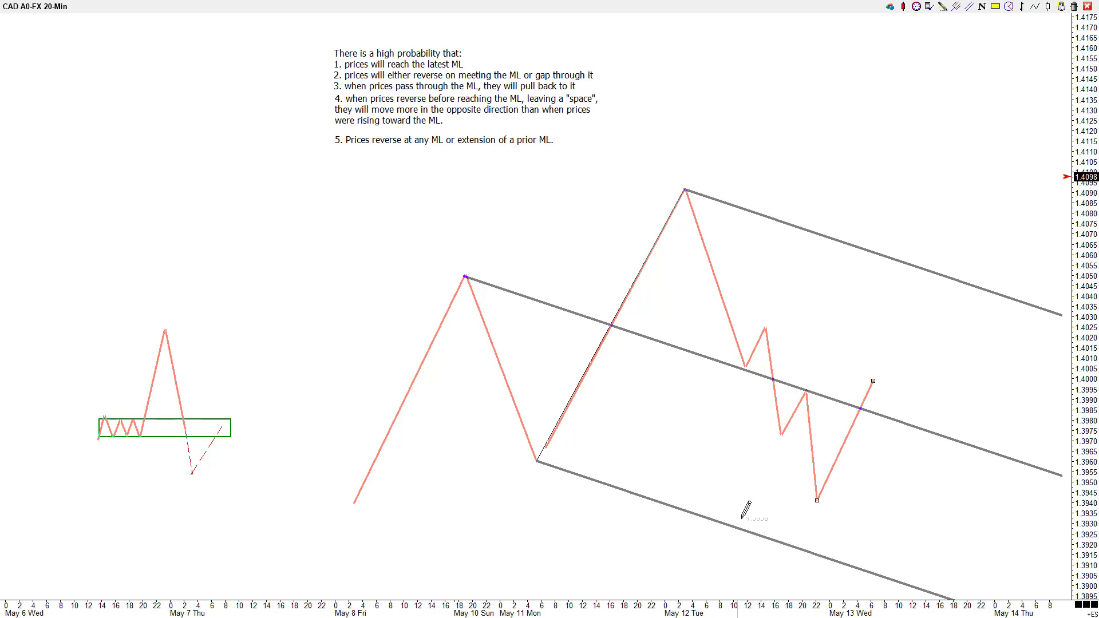
Step: Delete the sketched swing legs that follow the first drop to the median line at about 1.4005
click(811, 511)
key(Delete)
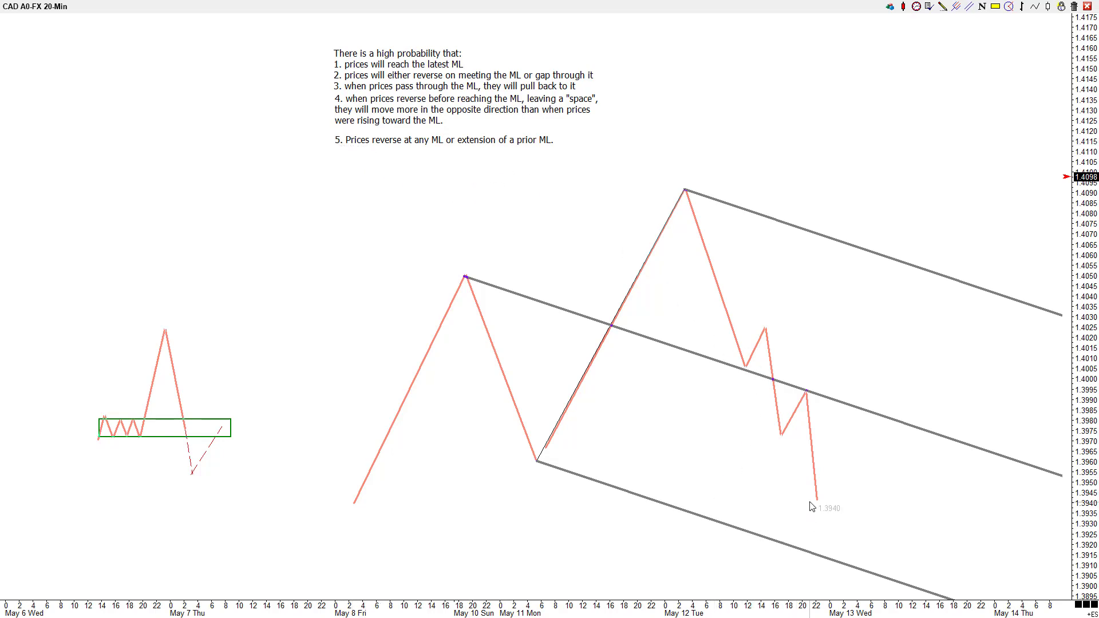
key(Delete)
key(ctrl+z)
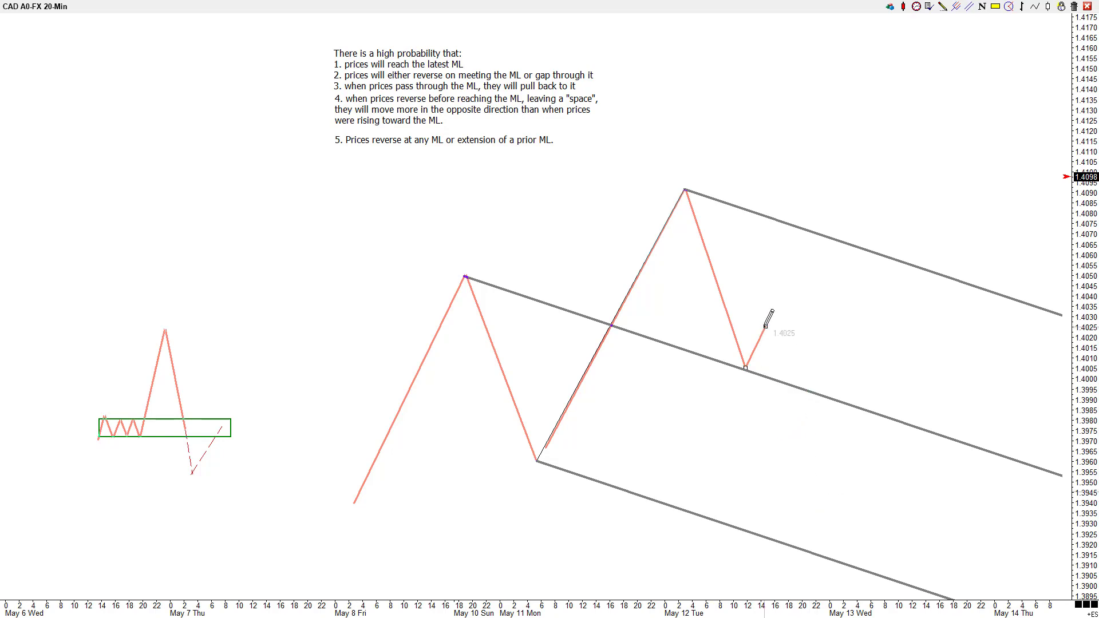
Step: Sketch a rise from the median line to about 1.4068 below the upper parallel, a dip to 1.4051, and a rally to about 1.4140
click(814, 238)
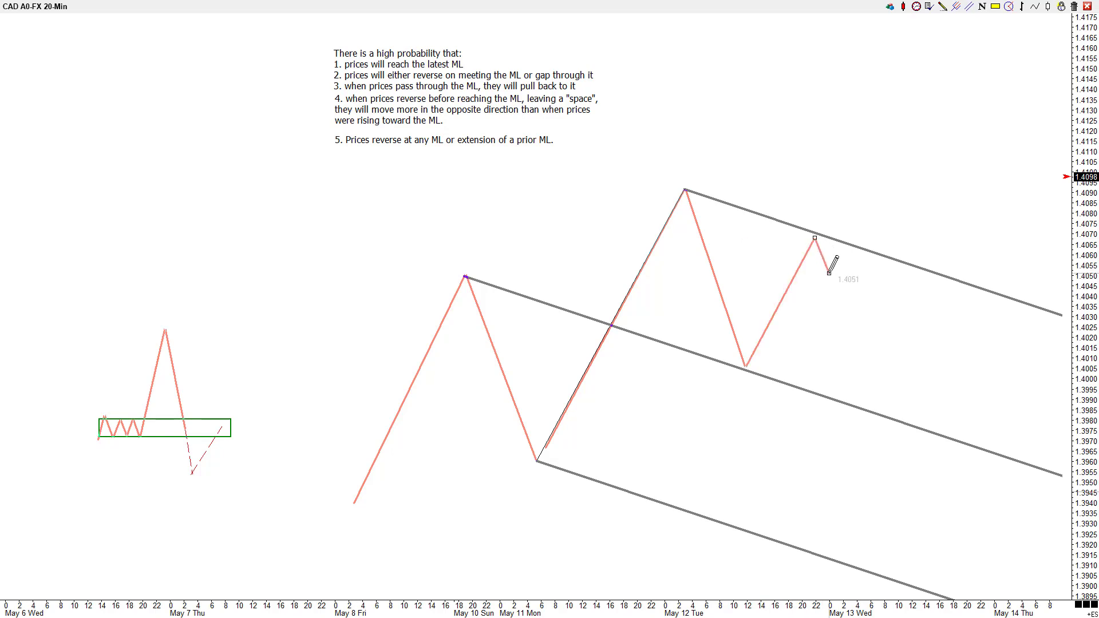
click(830, 272)
double_click(919, 89)
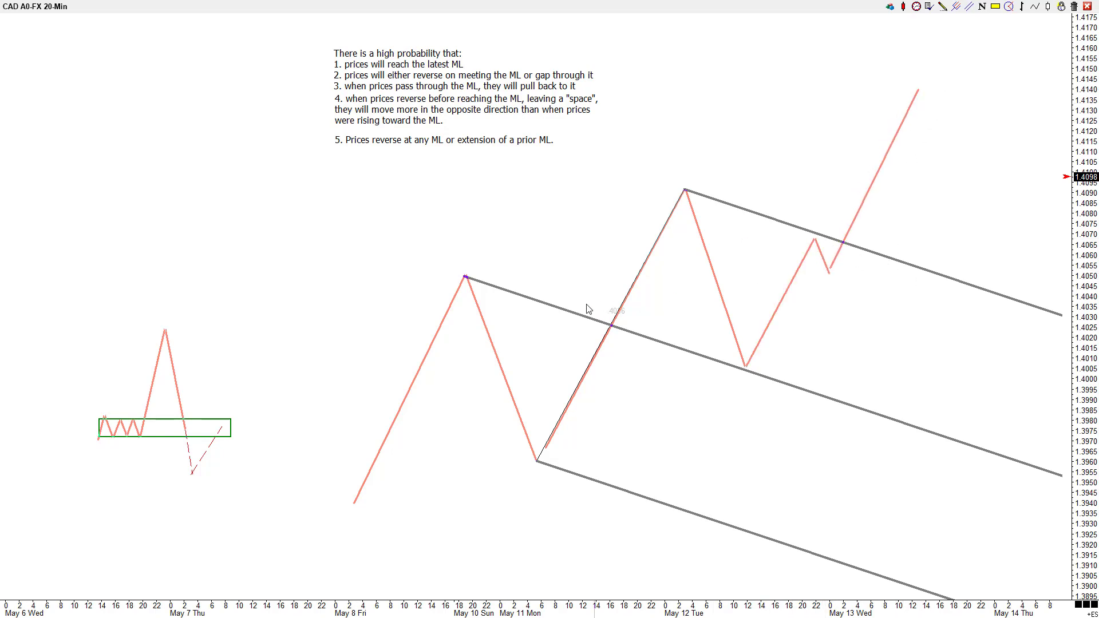
Step: Show the dashed 150 level line on the falling Andrews pitchfork
click(559, 308)
right_click(811, 392)
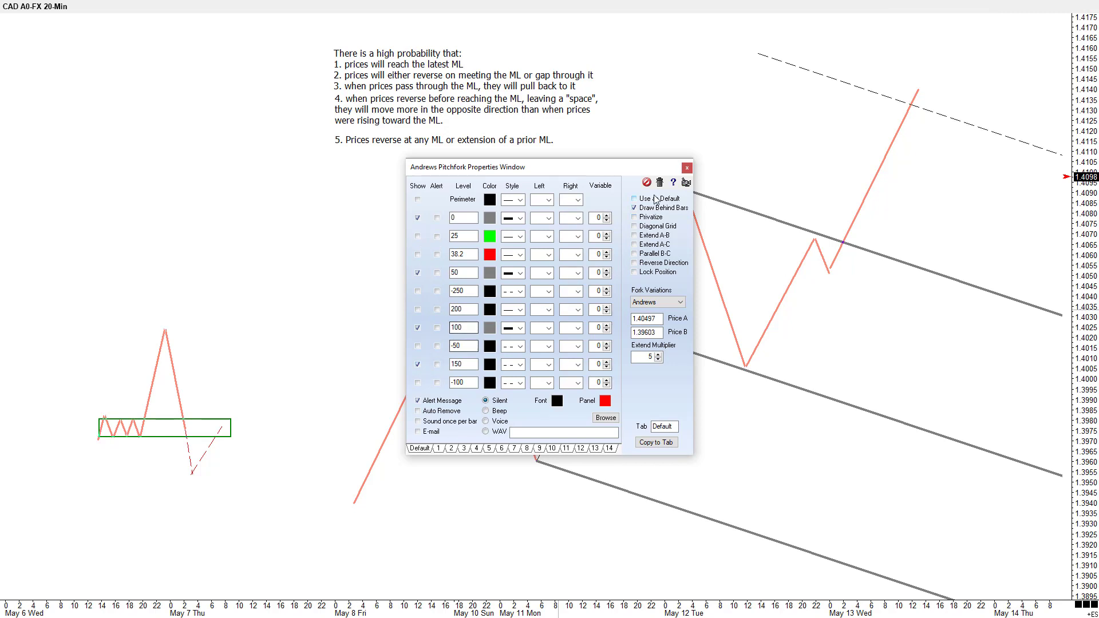
click(687, 168)
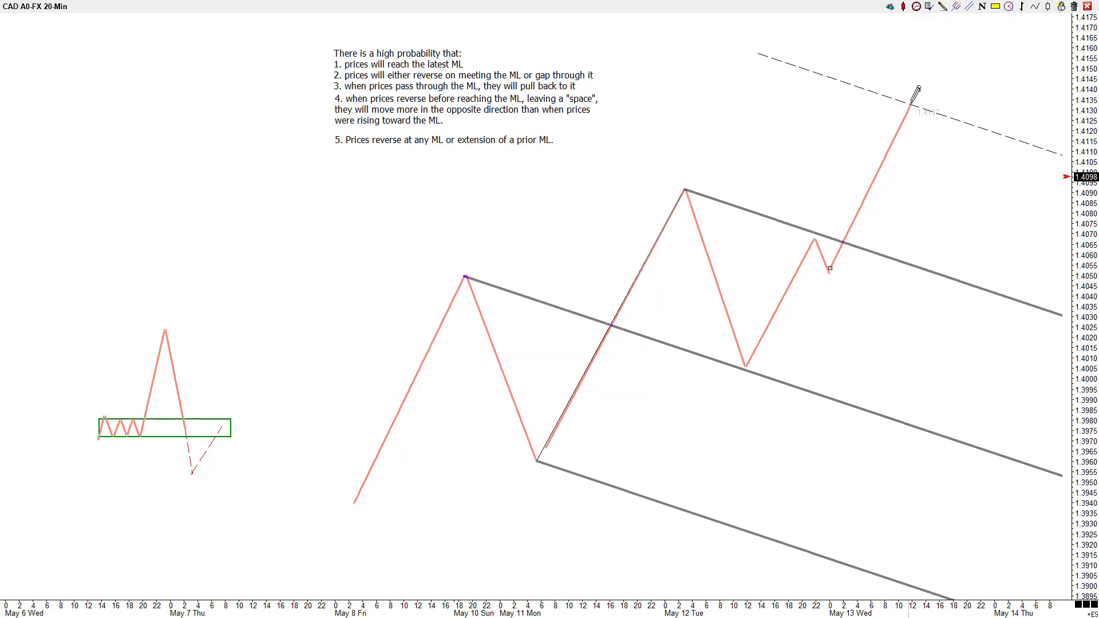
Step: Rework the final rally: peak near 1.4086, pullback to the upper parallel, rise to the dashed 150 line, dip to 1.4100, rise to about 1.4145
mouse_move(912, 104)
mouse_down()
mouse_move(918, 91)
mouse_move(864, 225)
mouse_move(831, 264)
mouse_move(866, 187)
mouse_move(839, 252)
mouse_move(860, 201)
mouse_move(871, 255)
mouse_up()
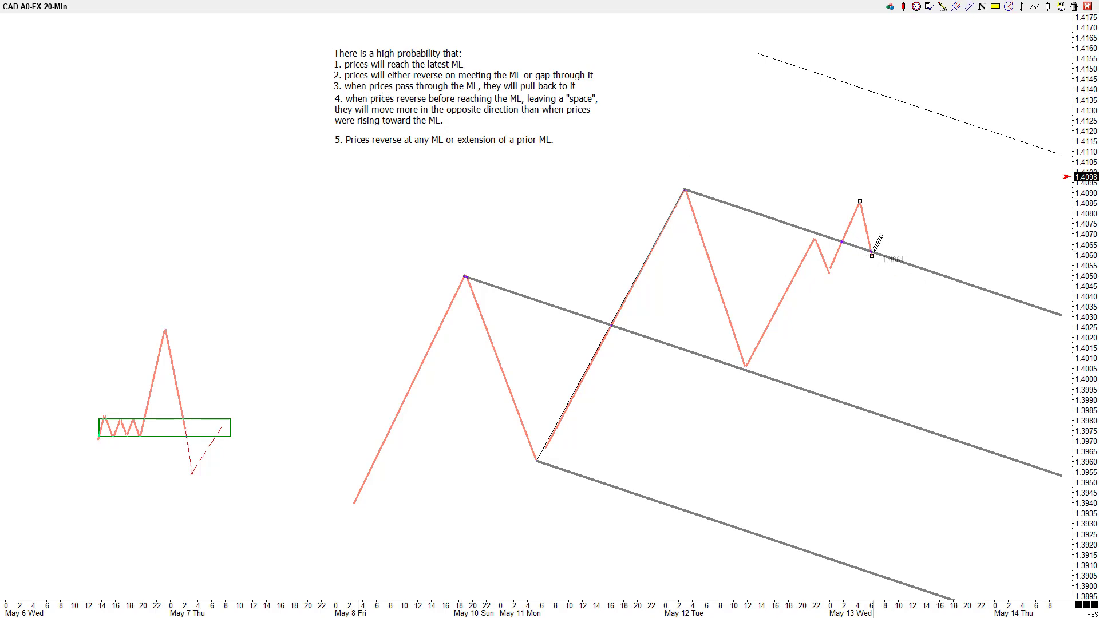
mouse_move(871, 253)
mouse_down()
mouse_move(933, 105)
mouse_move(896, 236)
mouse_move(918, 100)
mouse_move(921, 150)
mouse_up()
mouse_move(922, 148)
mouse_down()
mouse_move(943, 189)
mouse_move(942, 115)
mouse_up()
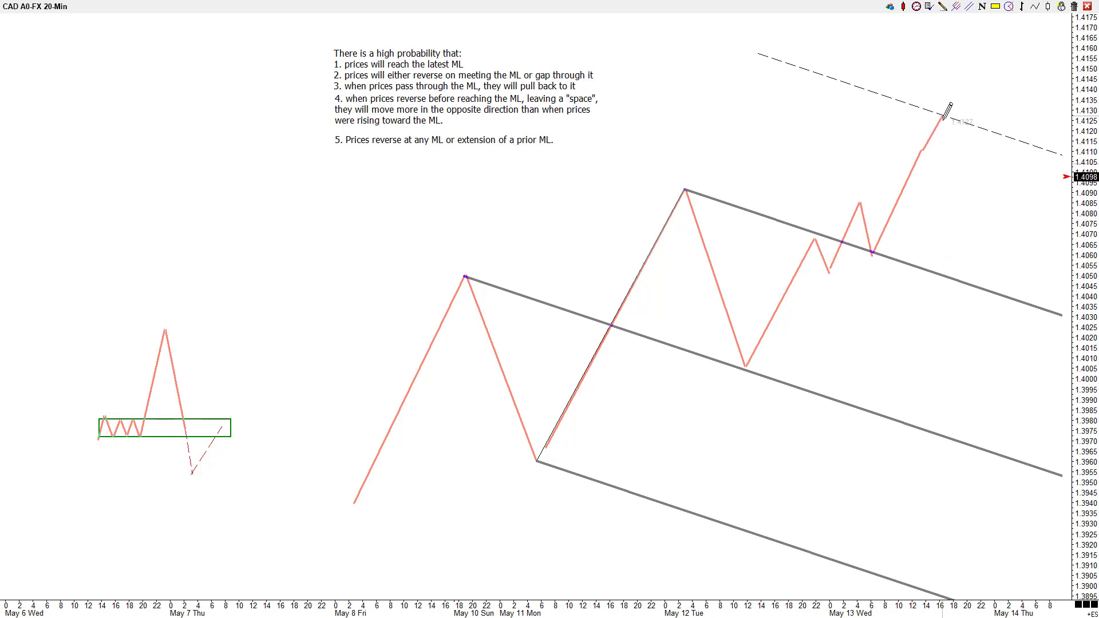
click(943, 116)
click(957, 171)
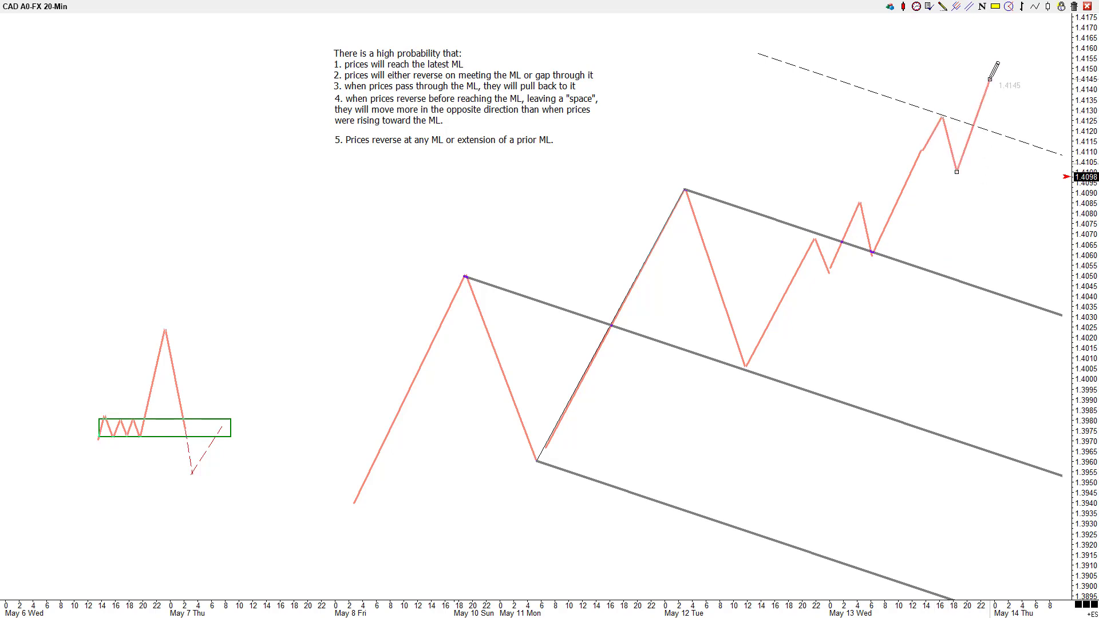
click(989, 79)
Step: Delete the sketched swings and the example pitchfork, and bring the CAD price bars back onto the chart
key(Delete)
key(Delete)
key(Delete)
key(Delete)
key(Delete)
key(Delete)
key(Delete)
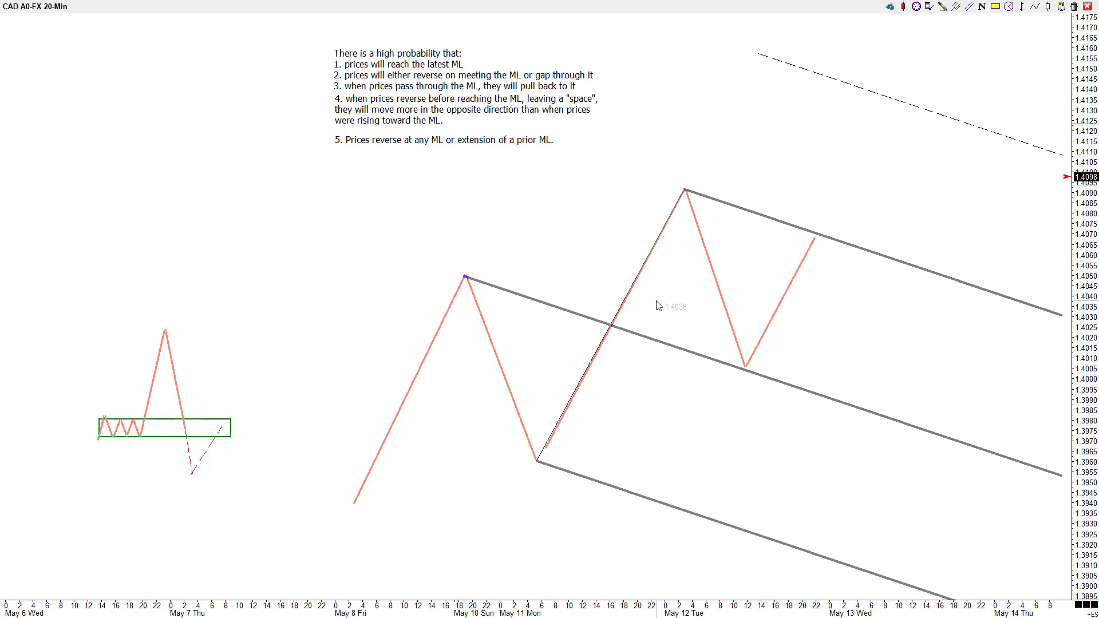
key(b)
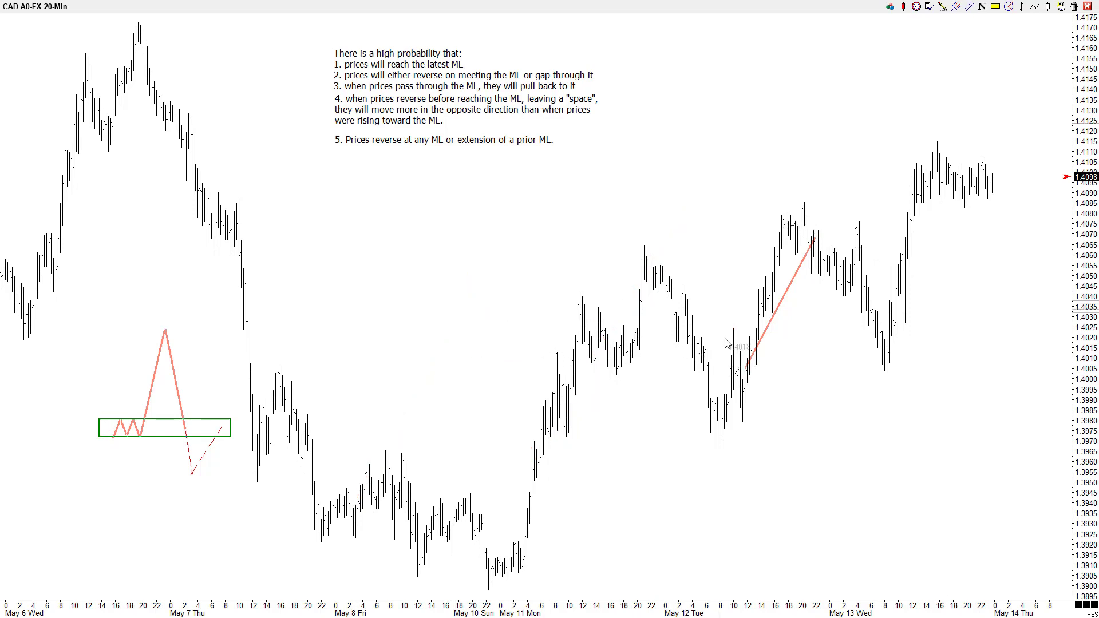
key(Delete)
click(956, 6)
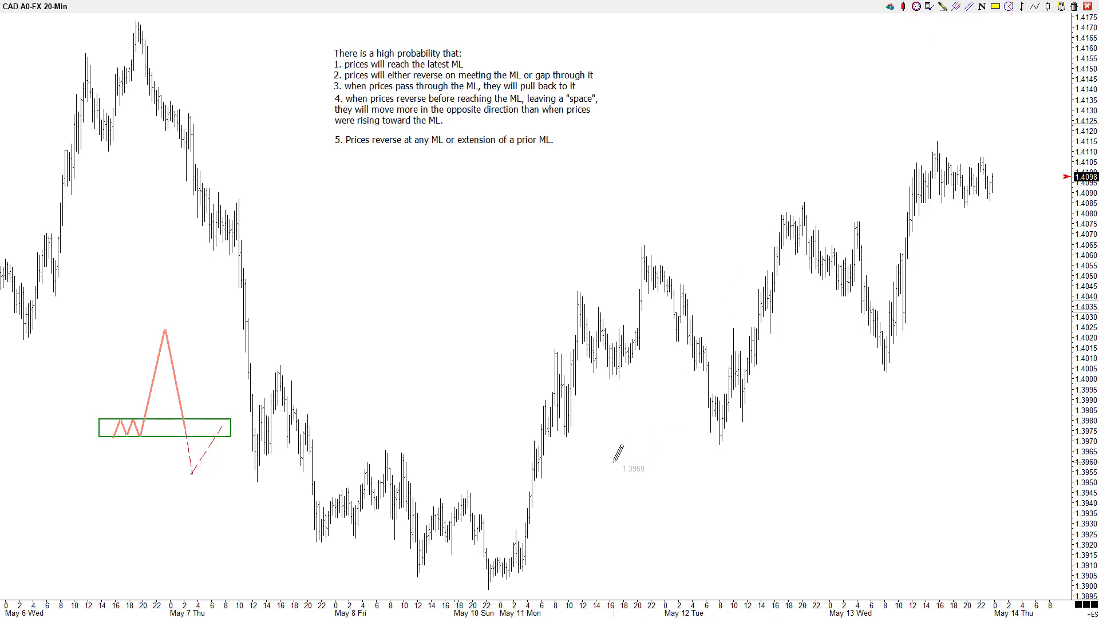
click(491, 589)
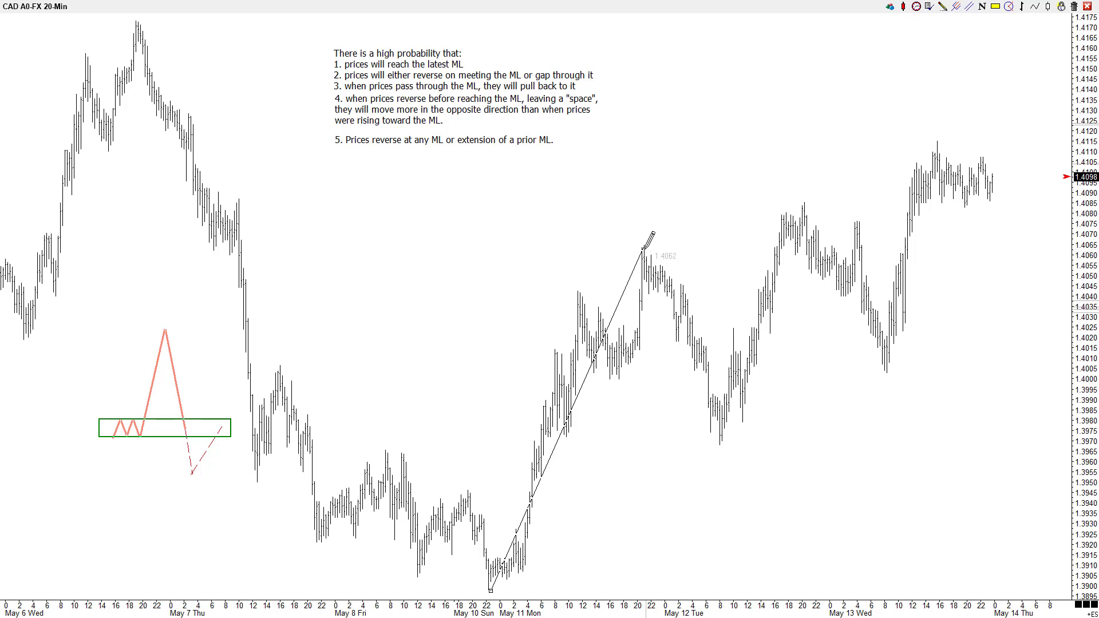
click(644, 248)
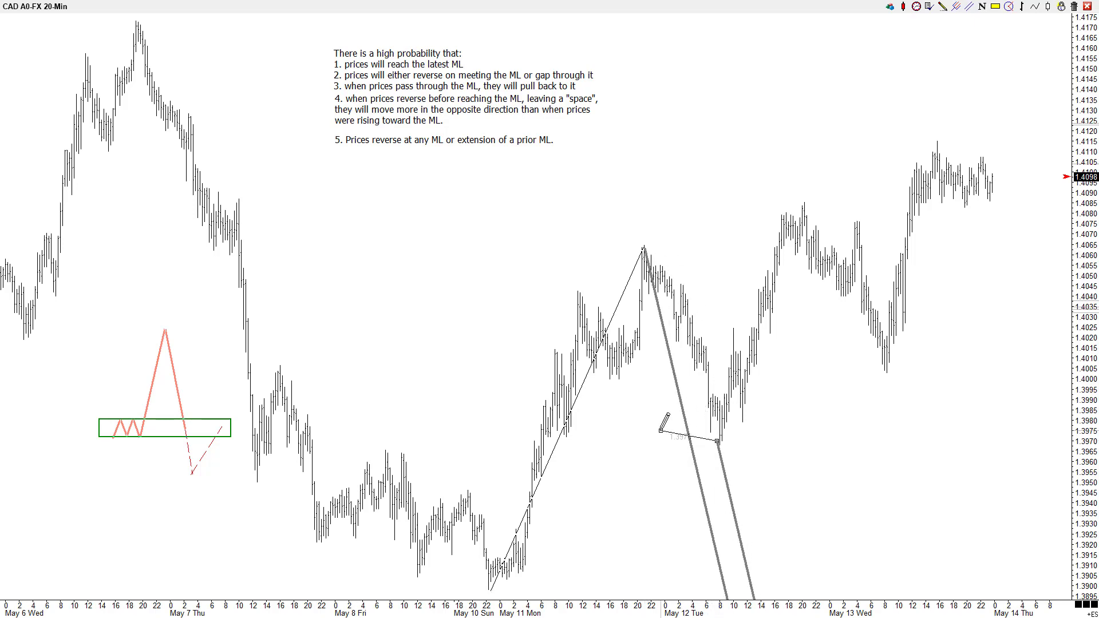
key(Escape)
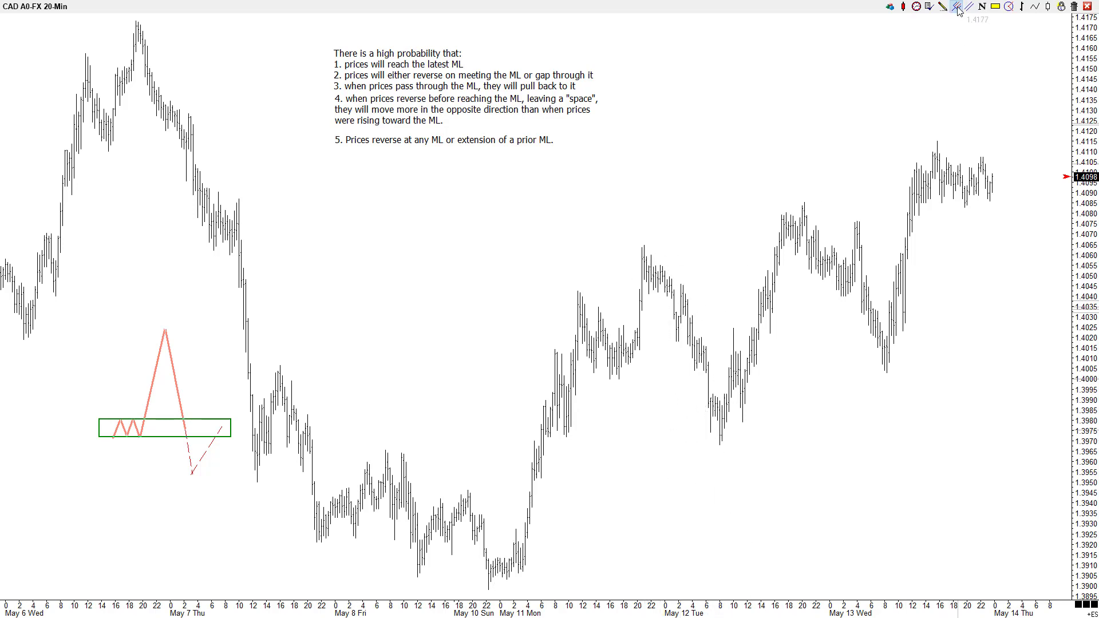
Step: Draw an Andrews pitchfork from the May 10 low at about 1.3898 through the 1.4065 high to the May 12 low at about 1.3968
click(956, 6)
click(490, 588)
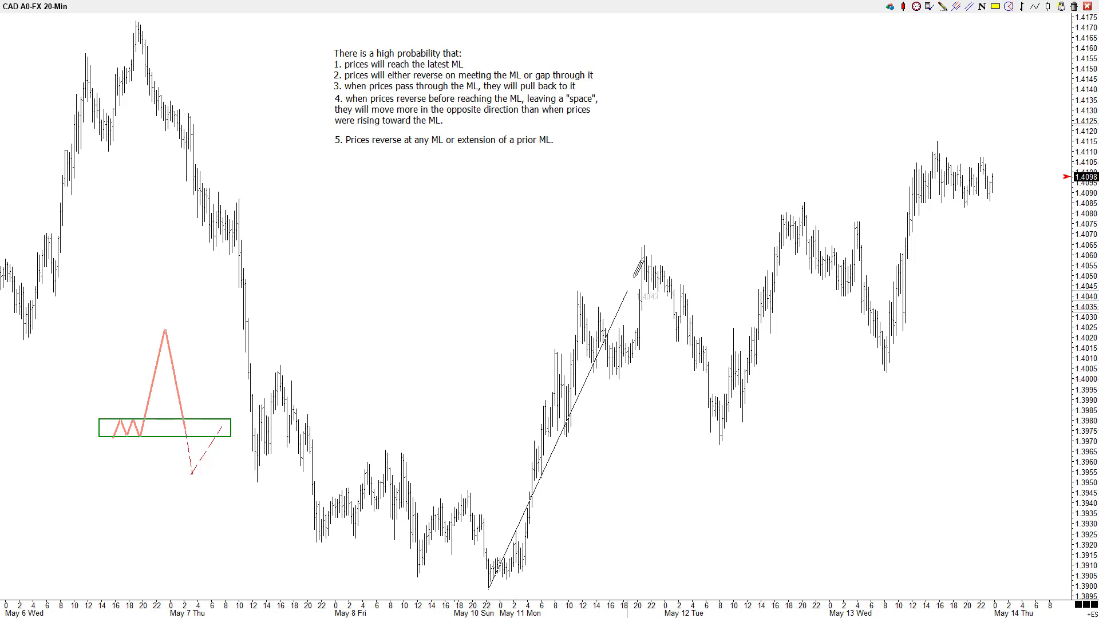
click(644, 245)
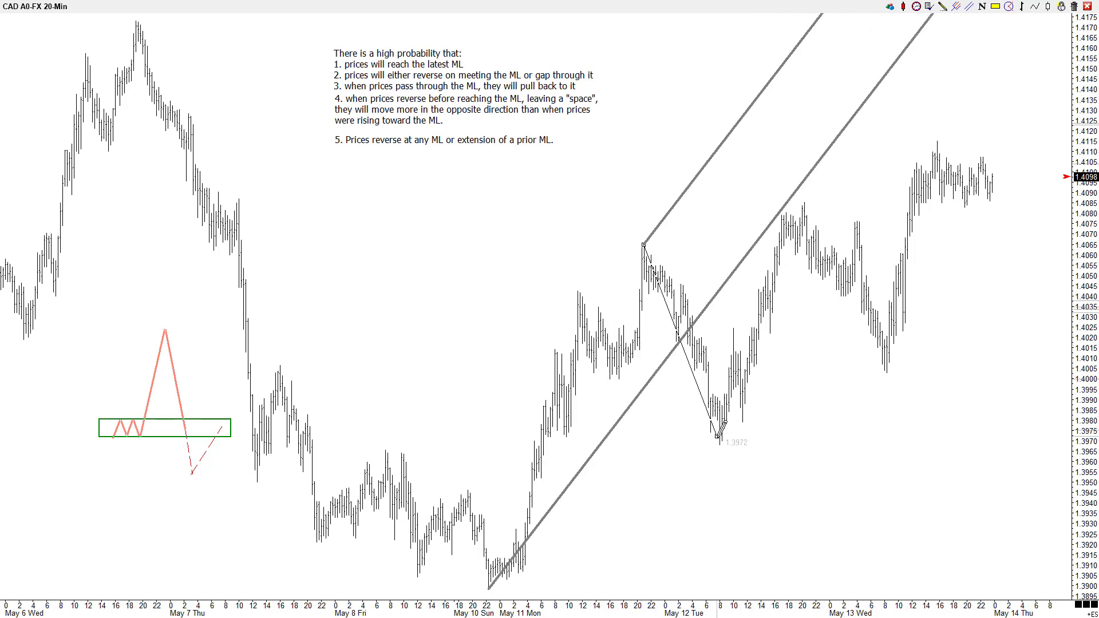
click(720, 442)
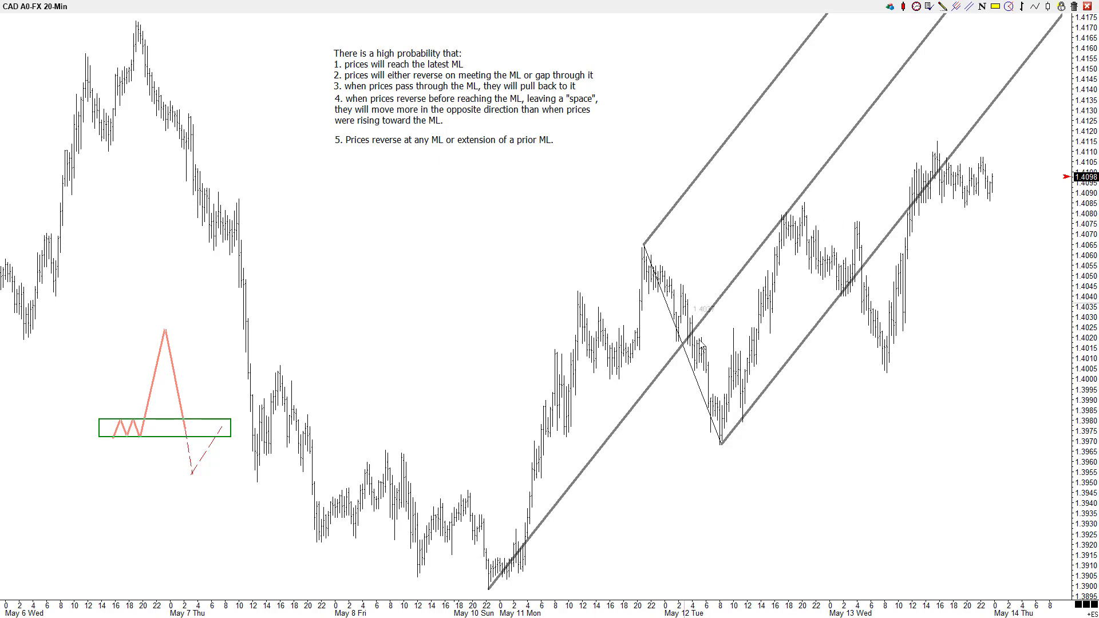
Step: Draw a falling pitchfork from the 1.4065 high, using the May 12 low at about 1.3970 and the following high at about 1.4087
drag(761, 329, 905, 340)
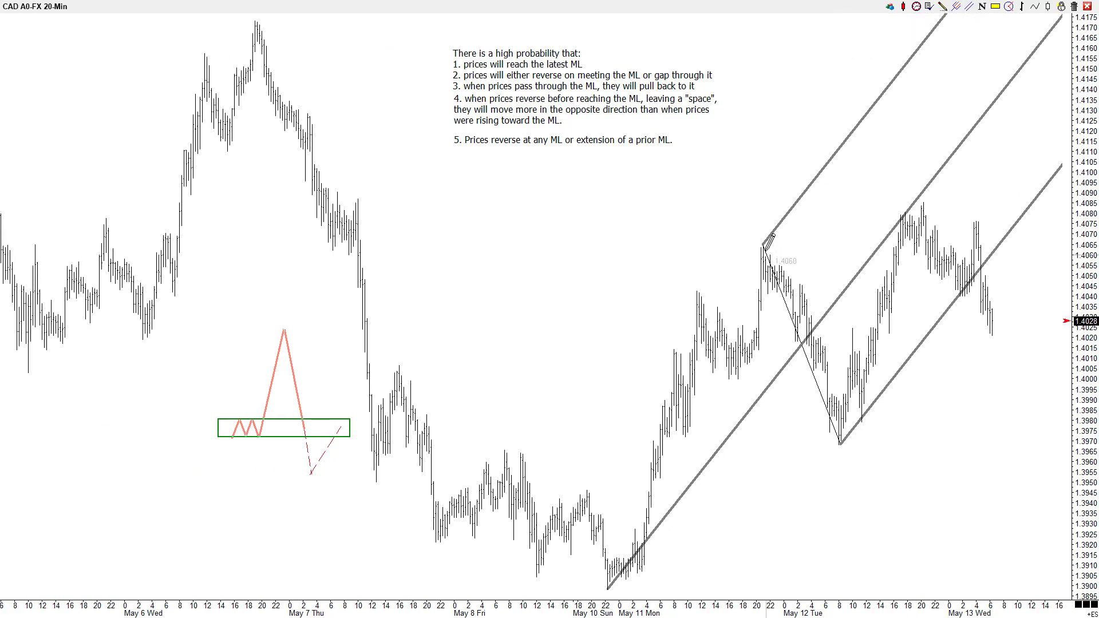
mouse_move(765, 244)
mouse_down()
mouse_move(841, 442)
mouse_move(929, 205)
mouse_up()
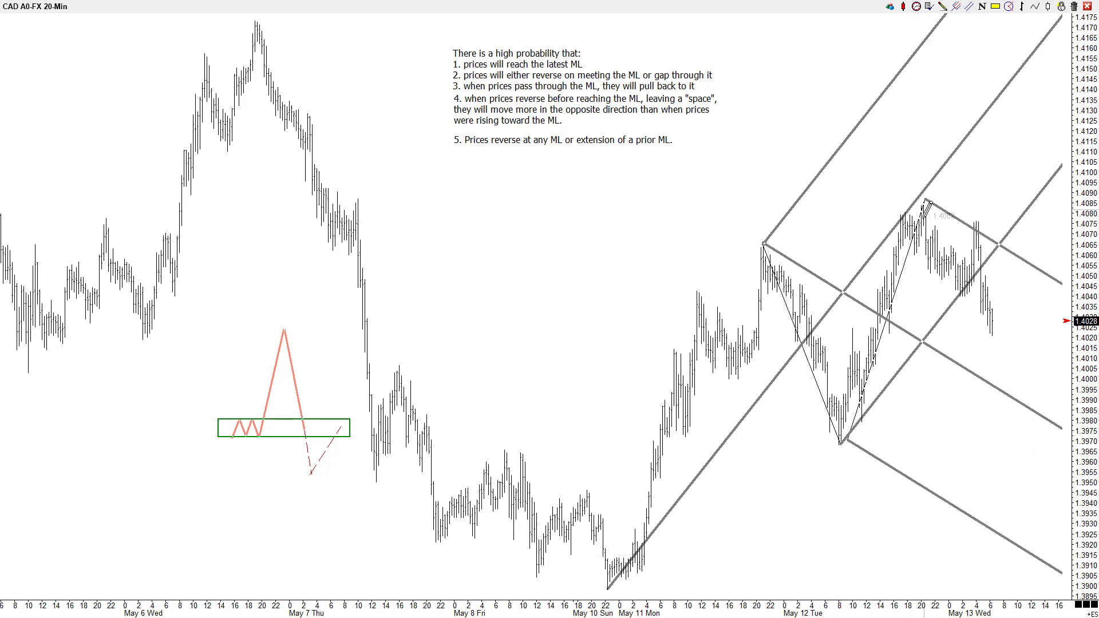
Step: Show the 150 level line on the rising pitchfork anchored at the May 10 low
click(786, 367)
click(788, 360)
double_click(790, 347)
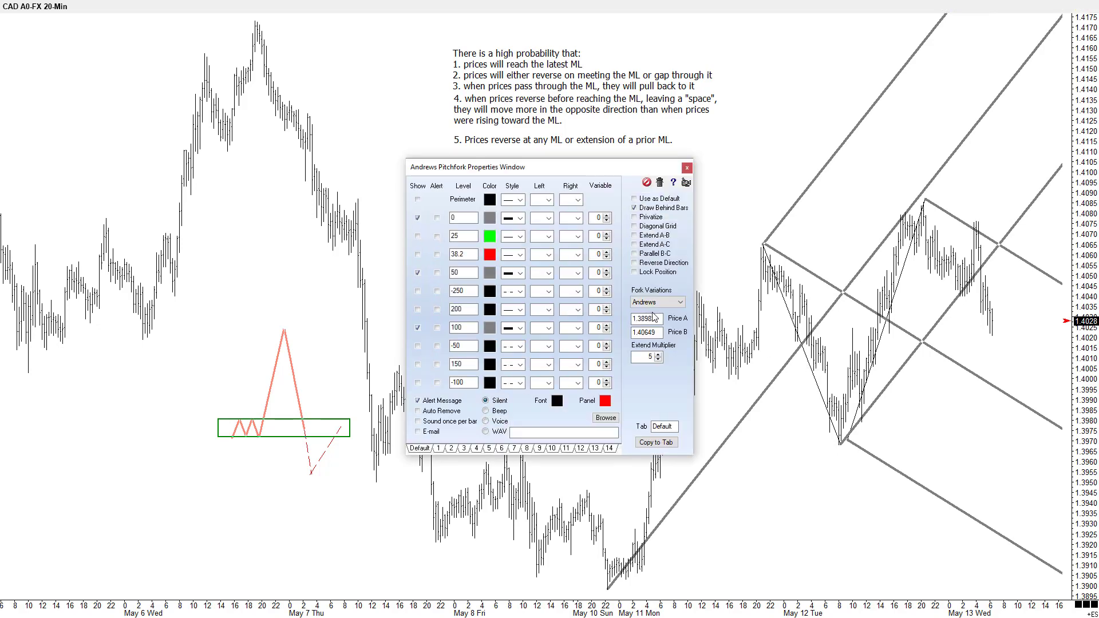
click(418, 365)
click(687, 168)
Step: Delete the rising pitchfork and move the falling pitchfork's lower pivot onto the May 12 swing low at about 1.3968
key(Delete)
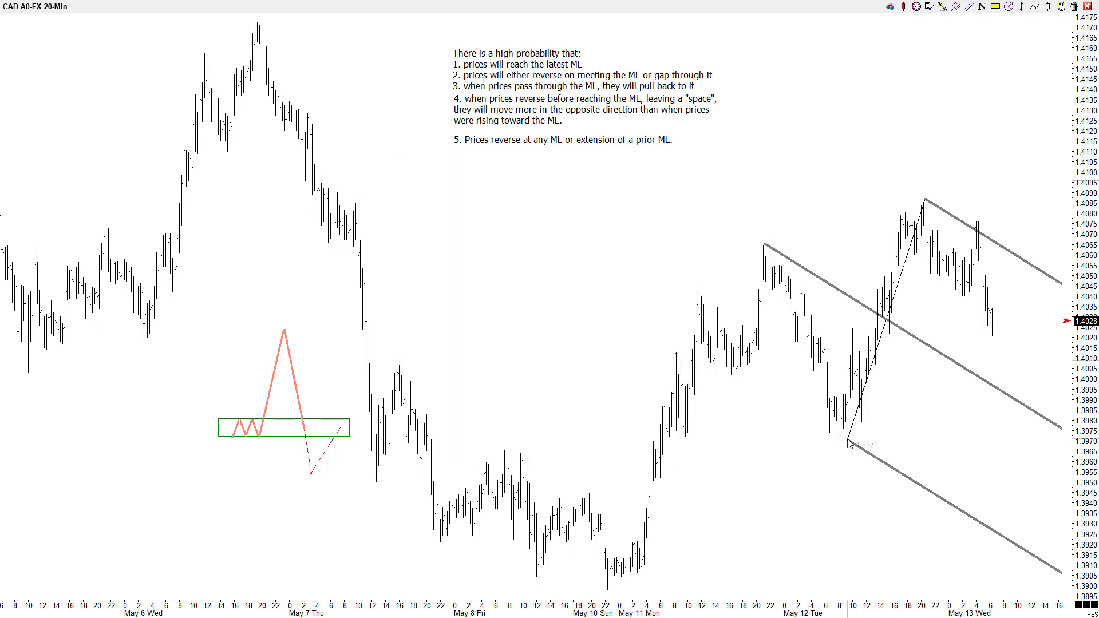
drag(847, 439, 839, 443)
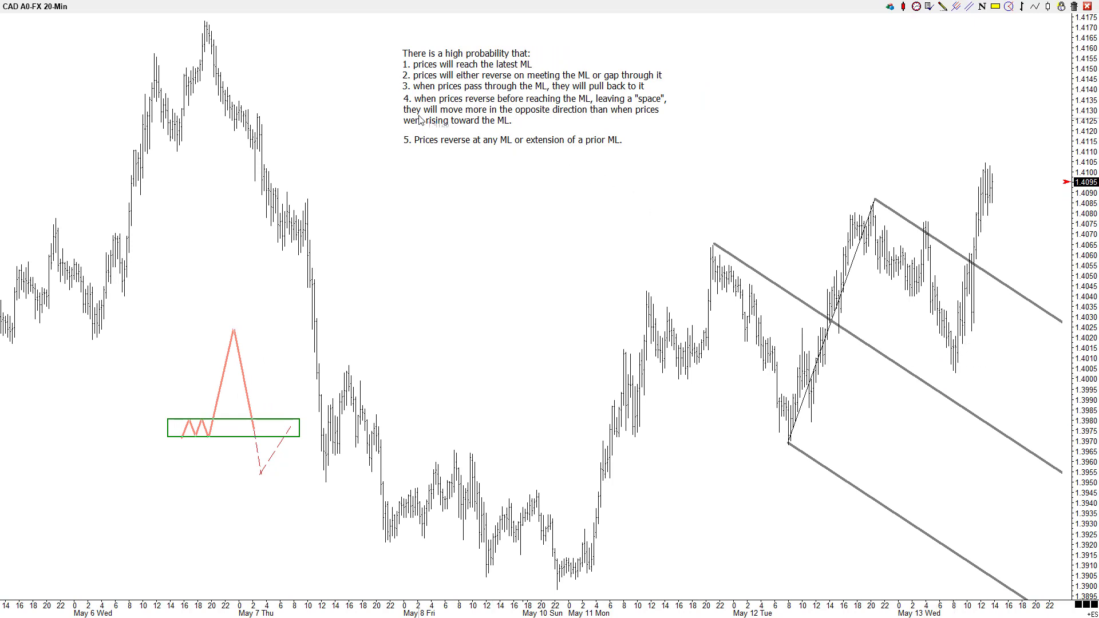
Step: Replace the falling pitchfork with a rising one from the 1.3968 low through the 1.4083 high to the May 13 low at about 1.4003
key(Delete)
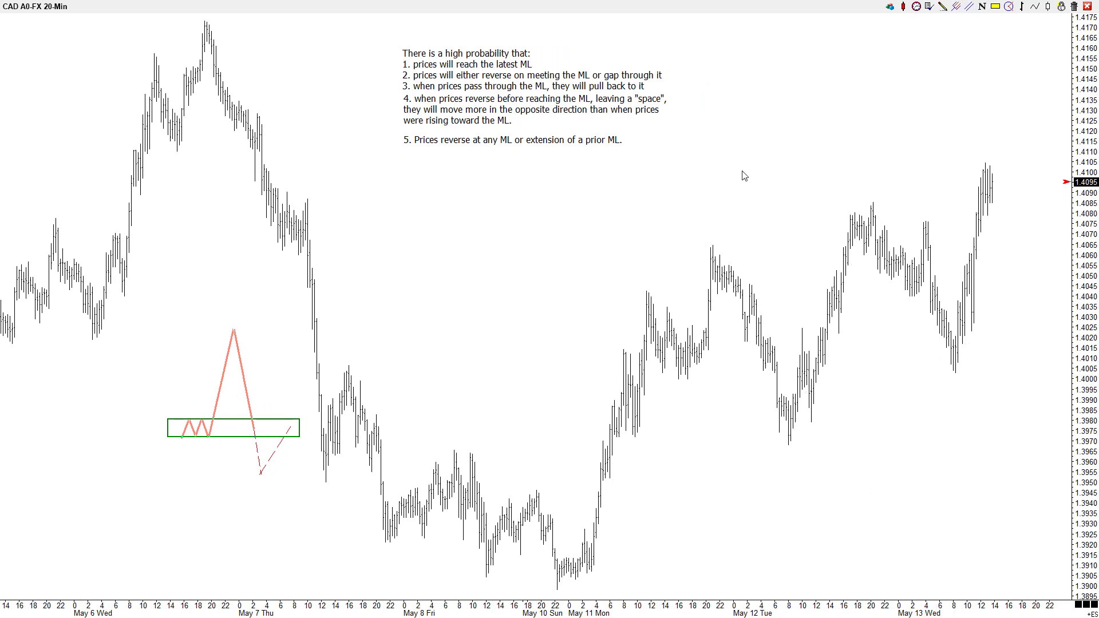
click(956, 7)
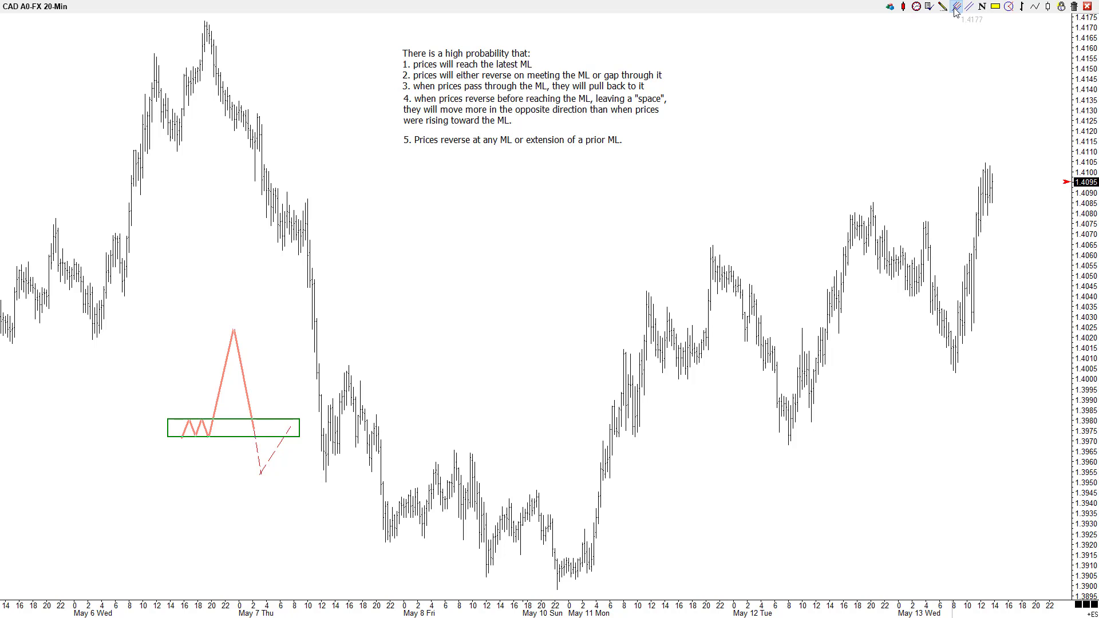
click(788, 447)
click(872, 207)
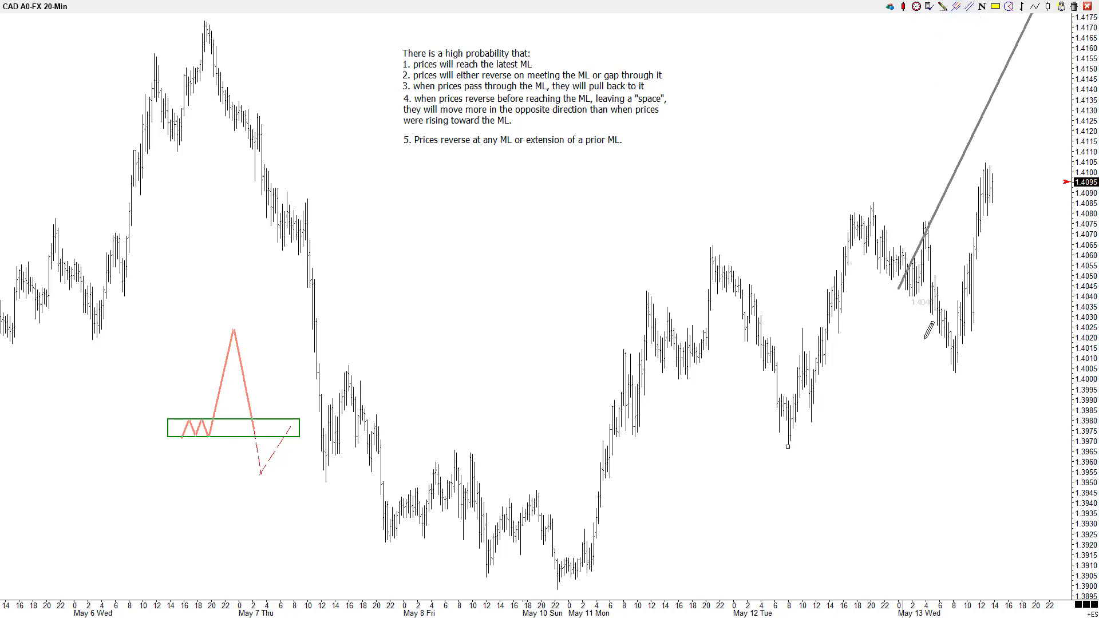
click(956, 367)
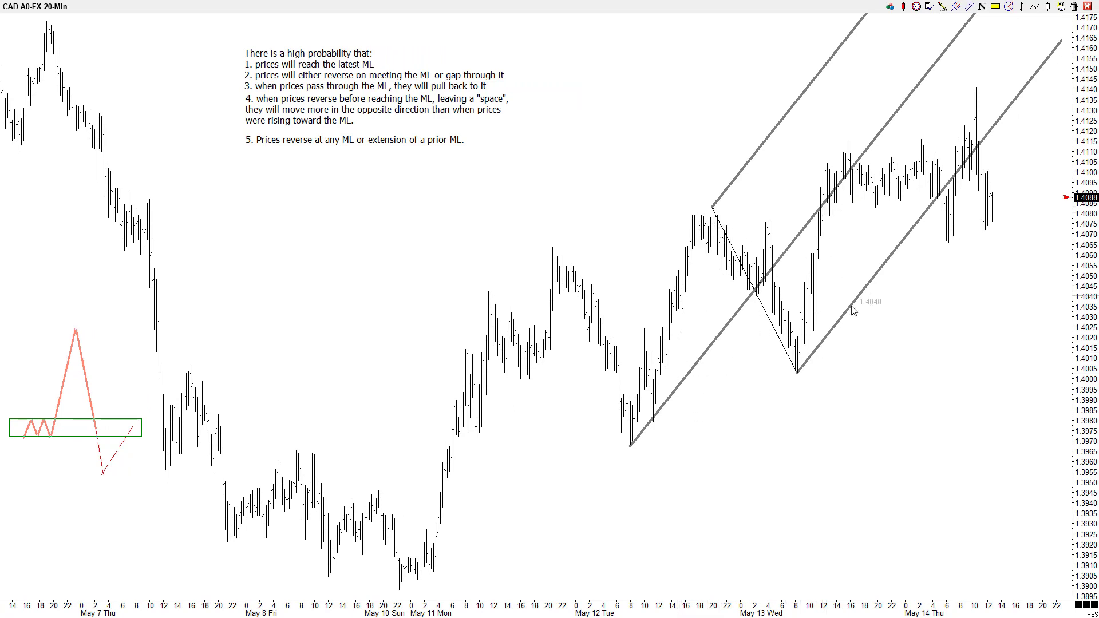
Step: Return from the CAD chart to the multi-chart layout and delete all drawn objects from the JPY 60-minute chart
drag(851, 306, 596, 215)
key(Down)
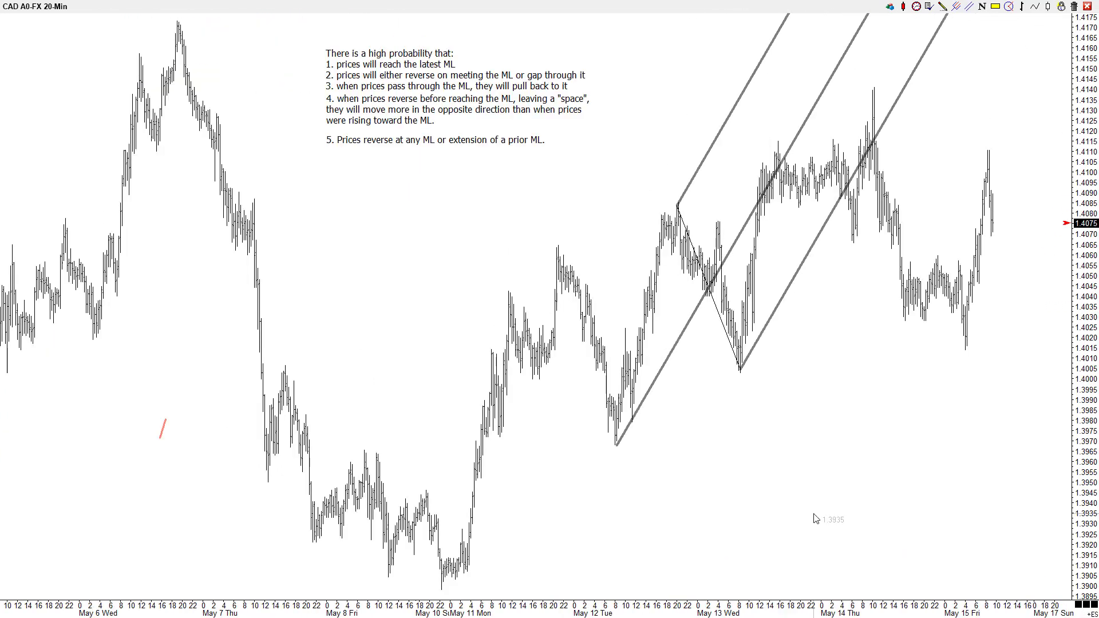
double_click(734, 9)
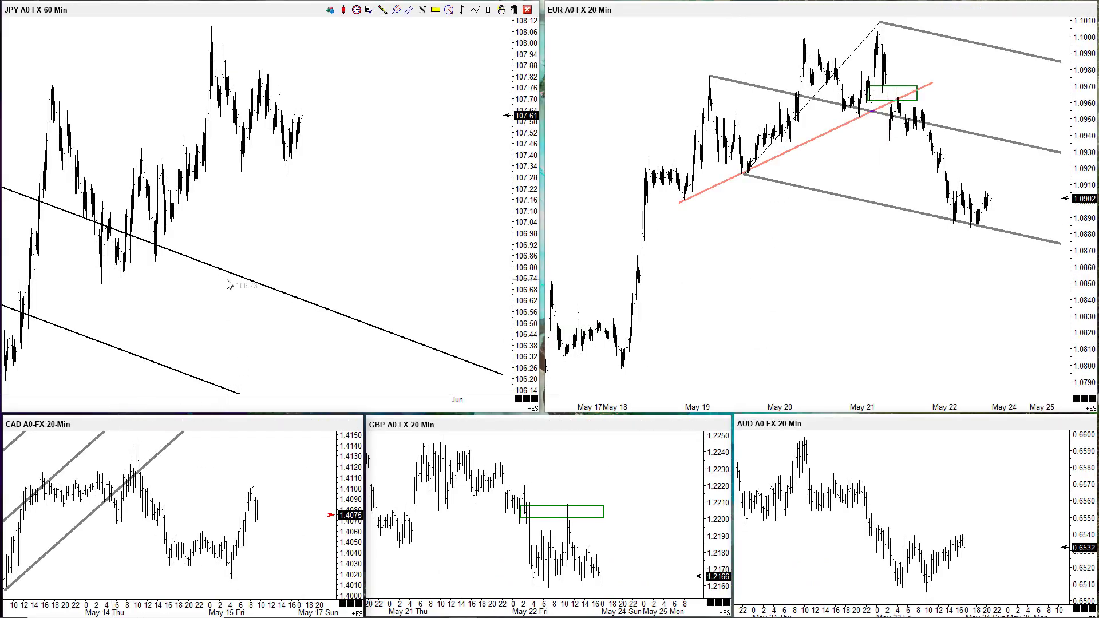
click(331, 10)
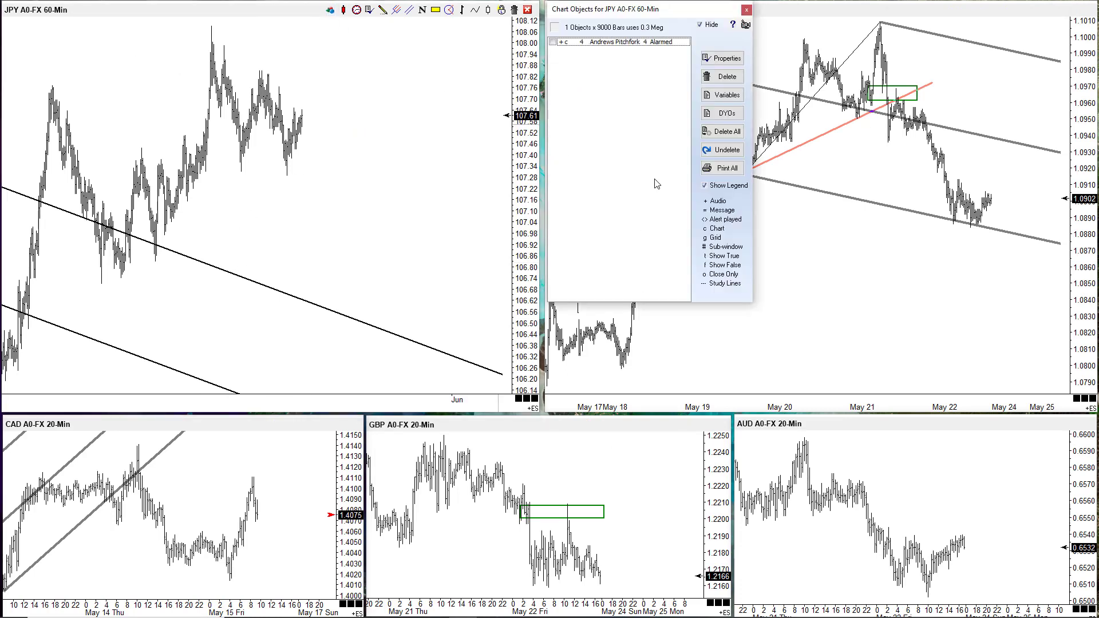
click(724, 135)
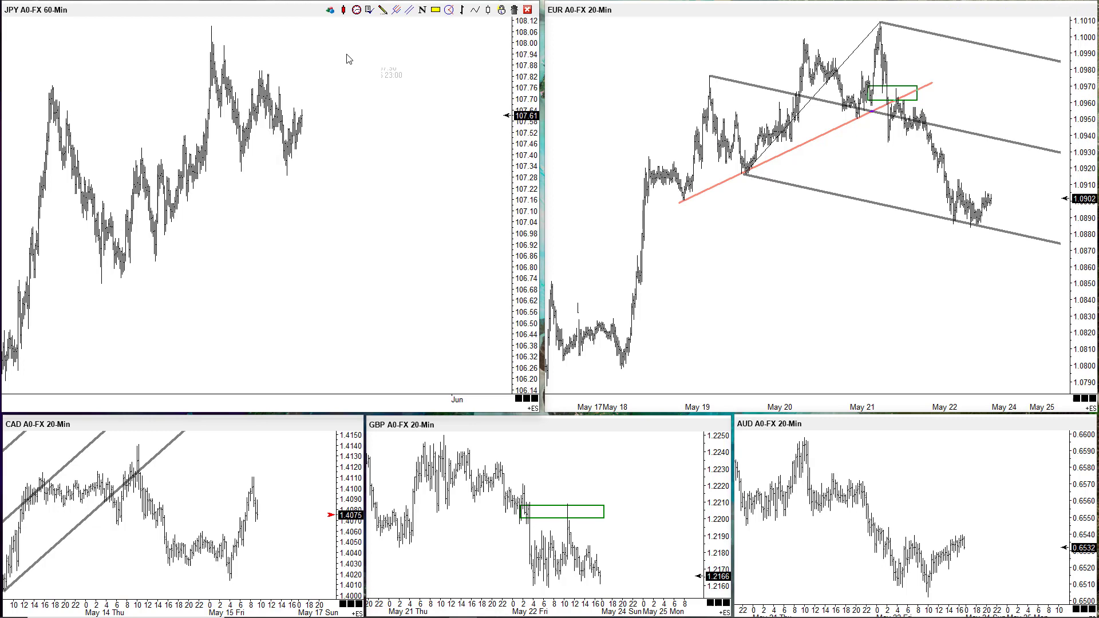
Step: Maximize the JPY 60-minute chart and mark the mid-April 106.9 low and 108.1 high and late-April 106.3 low and 107.5 high with orange lines
double_click(269, 10)
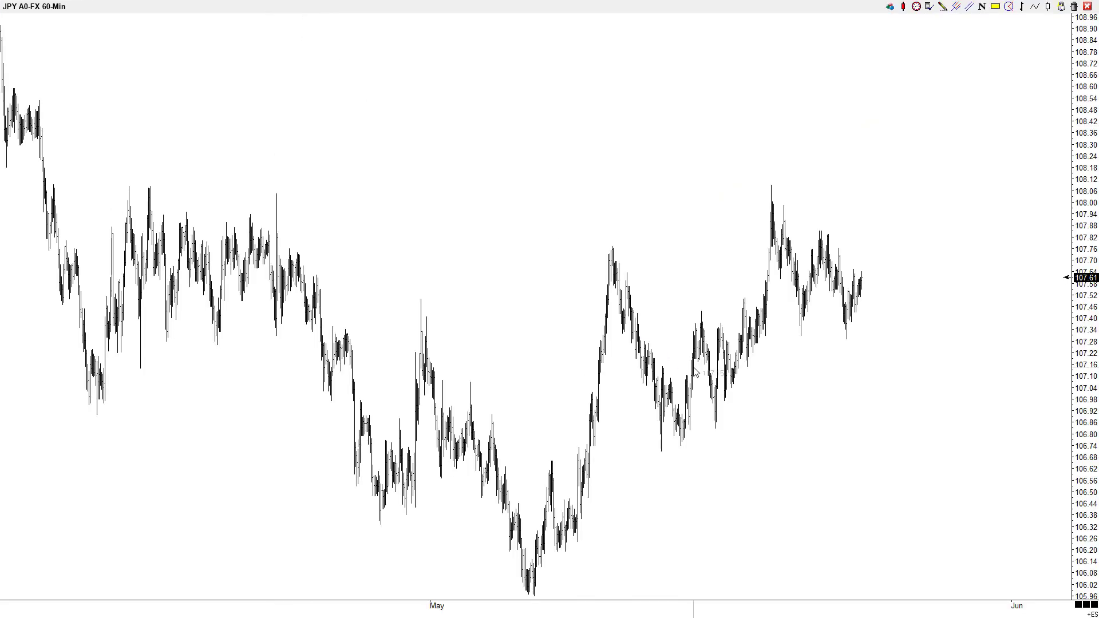
drag(667, 373, 895, 387)
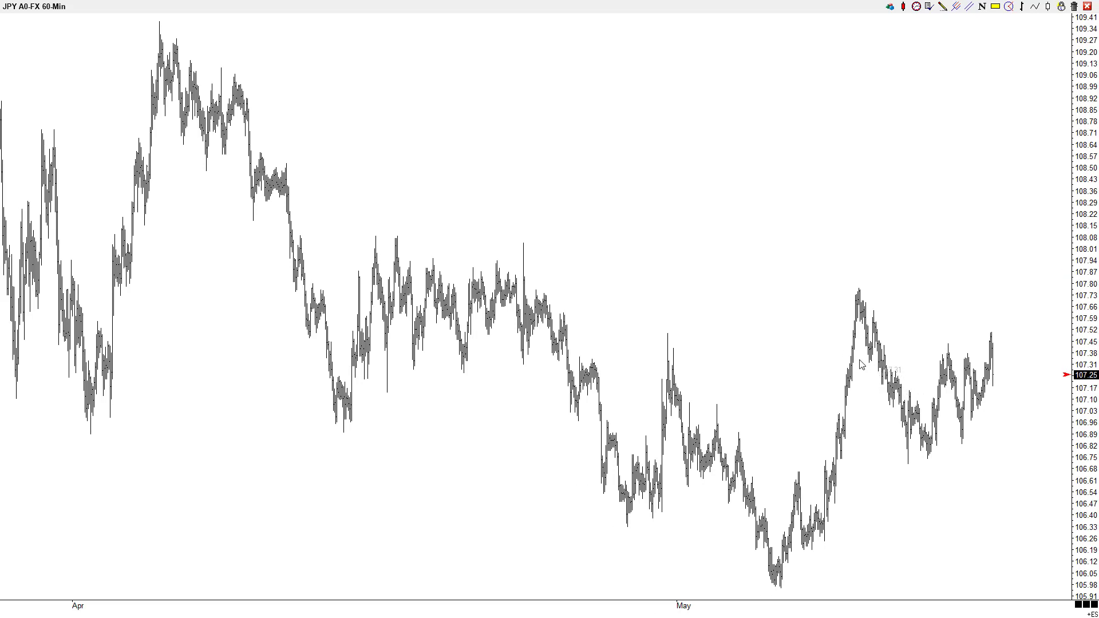
scroll(793, 367, up, 3)
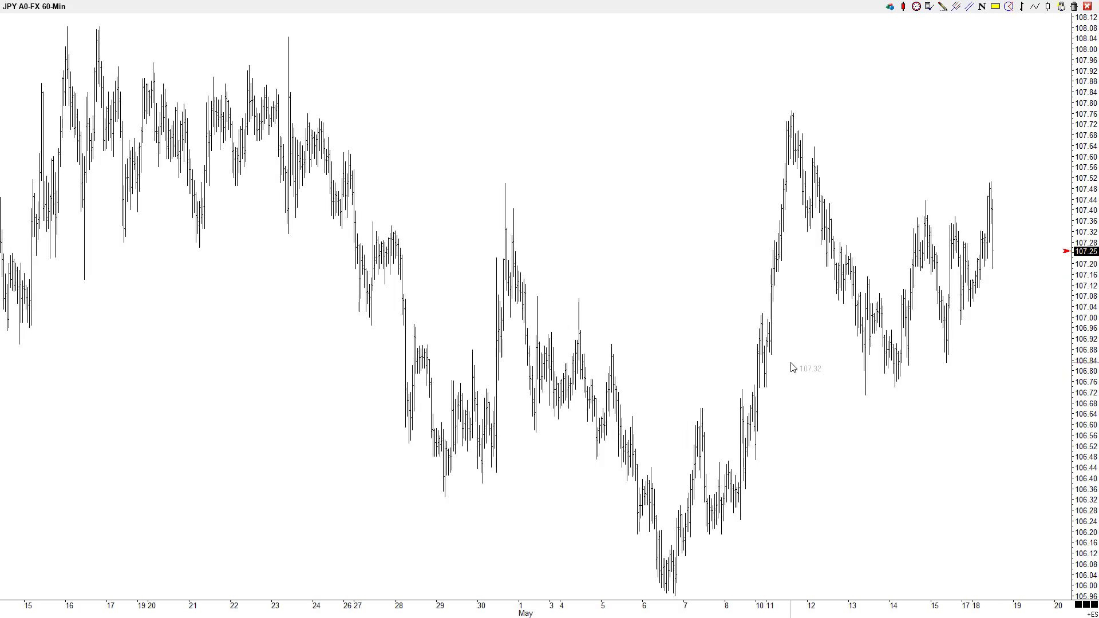
scroll(793, 367, down, 3)
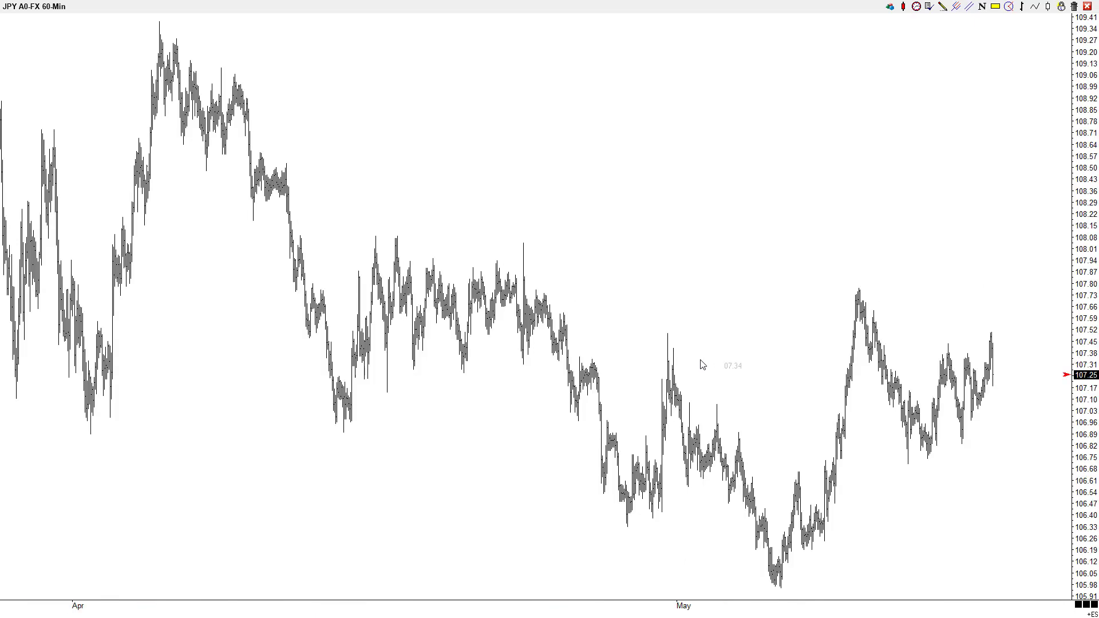
drag(710, 364, 902, 370)
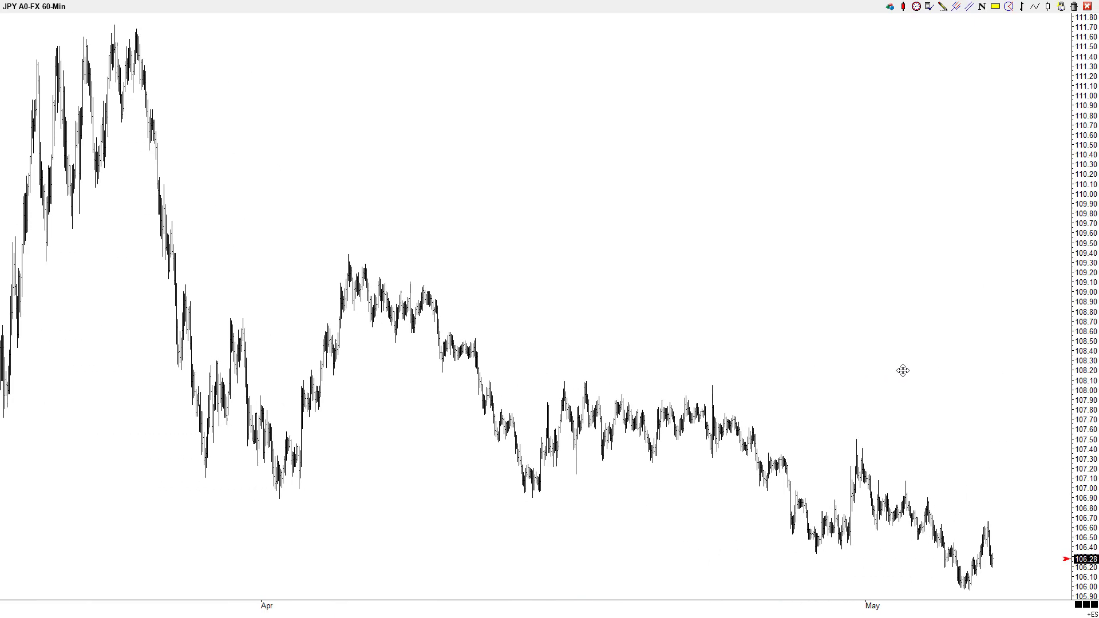
scroll(906, 376, up, 3)
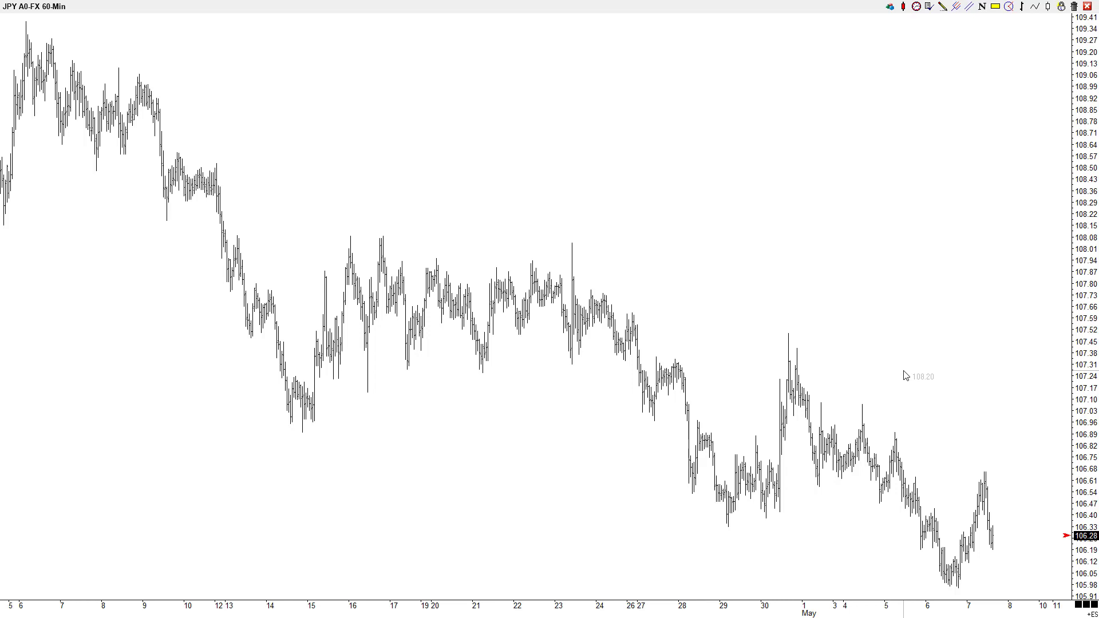
drag(906, 376, 989, 380)
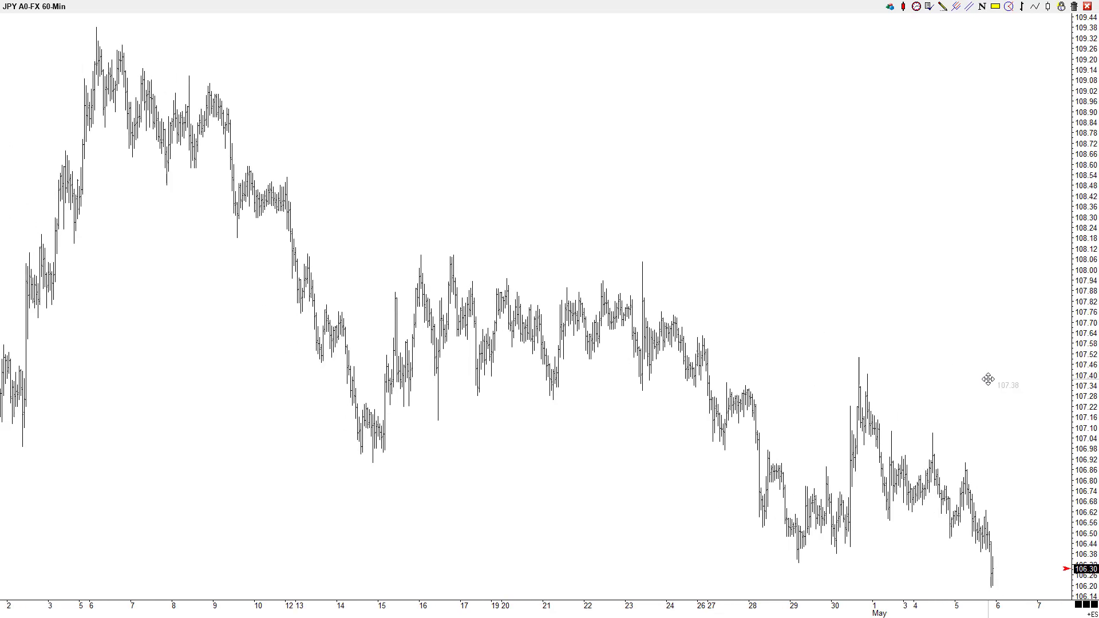
click(943, 6)
drag(372, 468, 434, 468)
drag(438, 246, 502, 245)
click(790, 569)
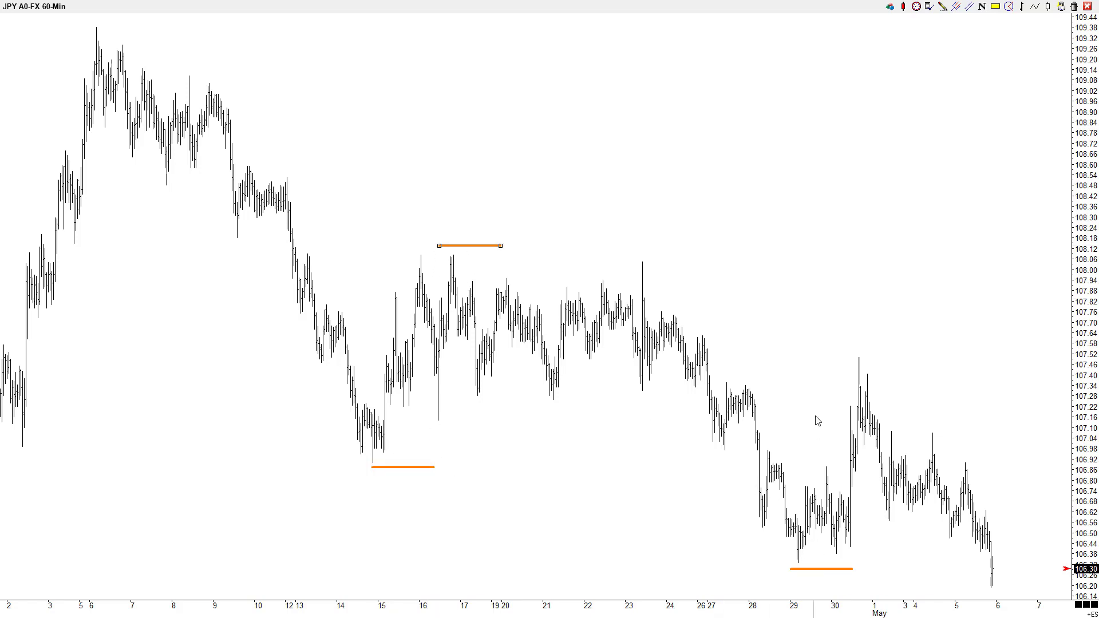
click(835, 333)
click(957, 6)
mouse_move(454, 255)
mouse_down()
mouse_move(731, 454)
mouse_move(797, 563)
mouse_up()
key(Escape)
Step: Draw a rising pitchfork from the 106.9 low through the 108.1 high to the 106.3 low, then delete it
click(956, 6)
mouse_move(372, 461)
mouse_down()
mouse_move(425, 285)
mouse_move(447, 254)
mouse_up()
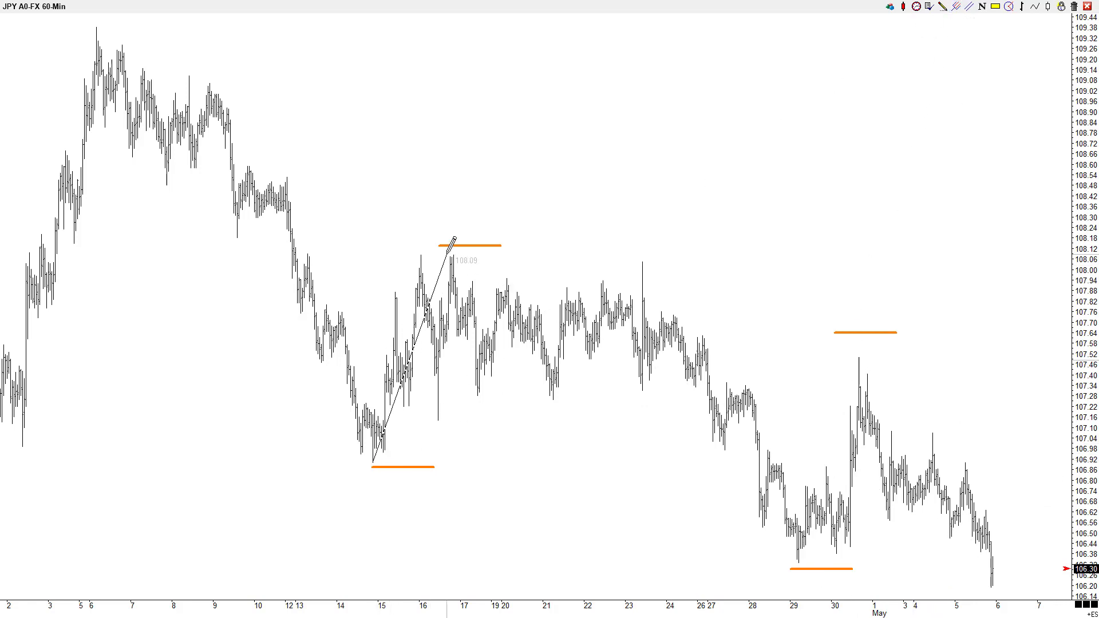
click(798, 562)
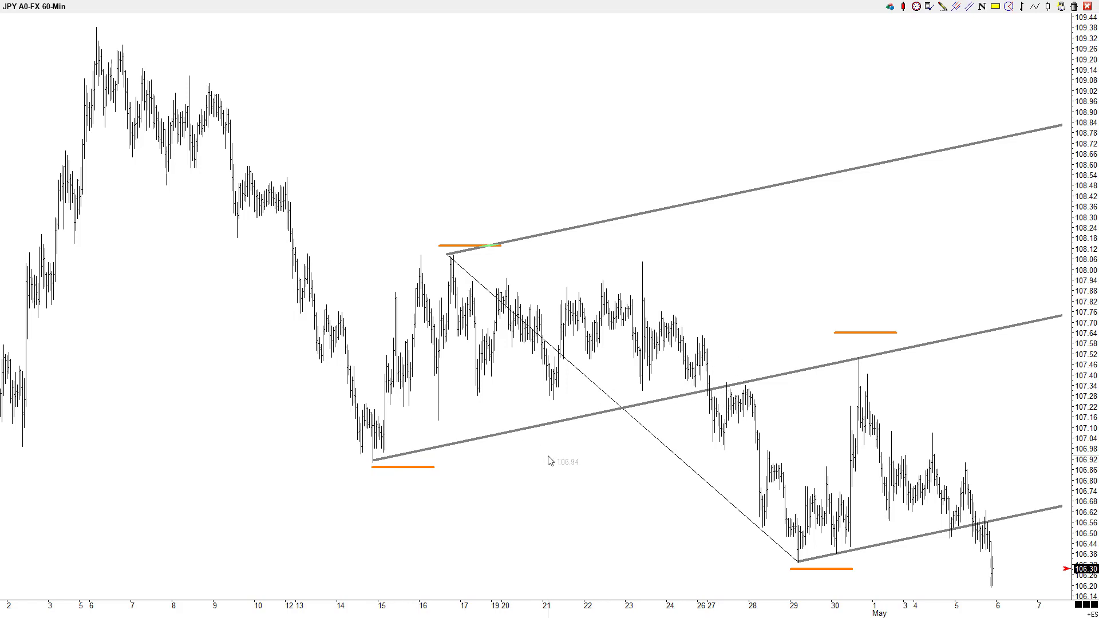
key(Delete)
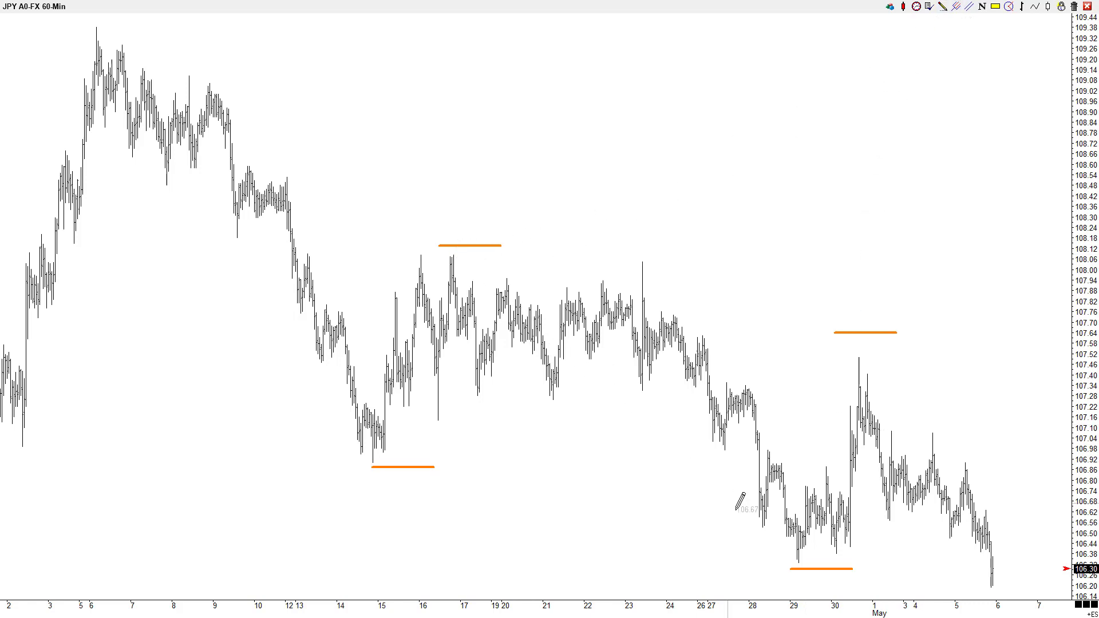
Step: Draw a falling pitchfork from the 108.1 high through the 106.3 low to the 107.5 high, its median line starting at the first leg's midpoint
click(452, 256)
click(799, 562)
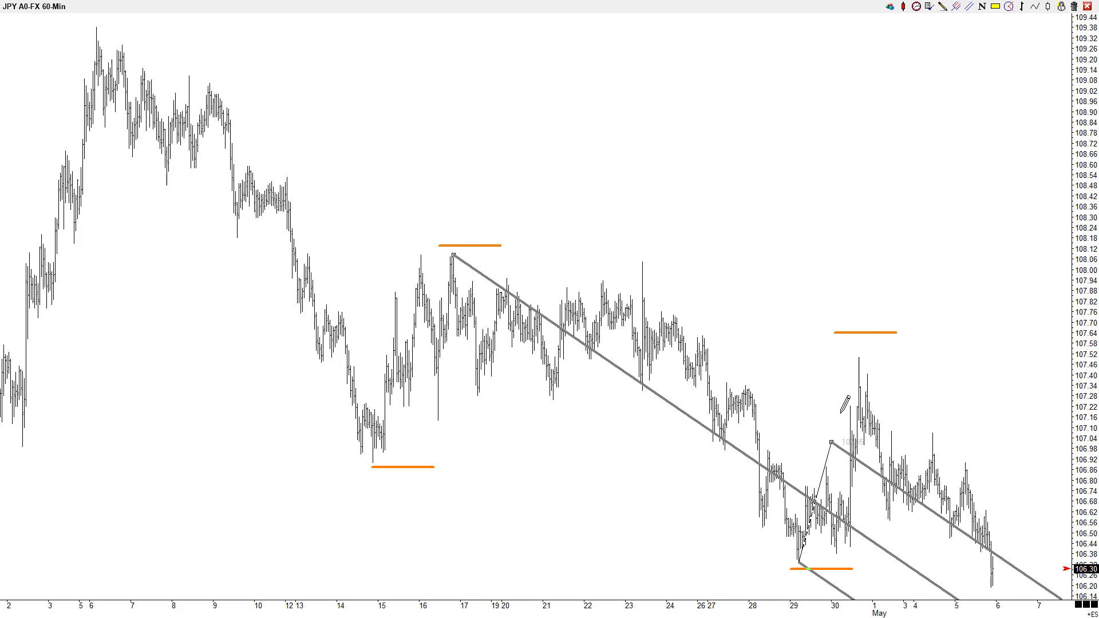
click(858, 359)
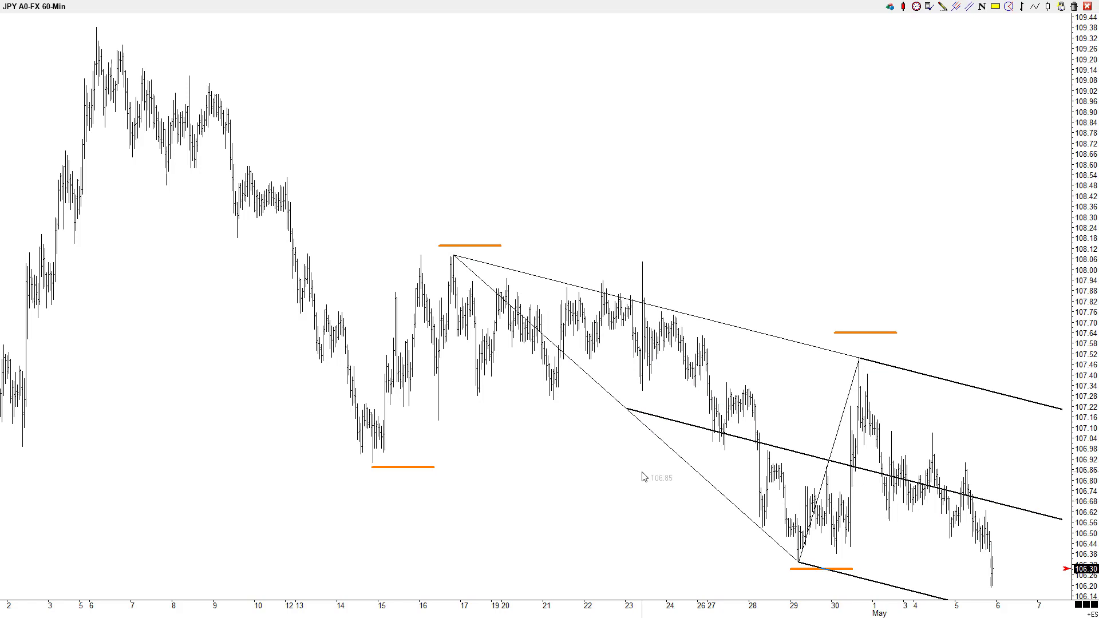
Step: Place the text note about prices continuing to rise along the MLH after crossing a lower MLH in the empty area above the bars
drag(600, 500, 414, 470)
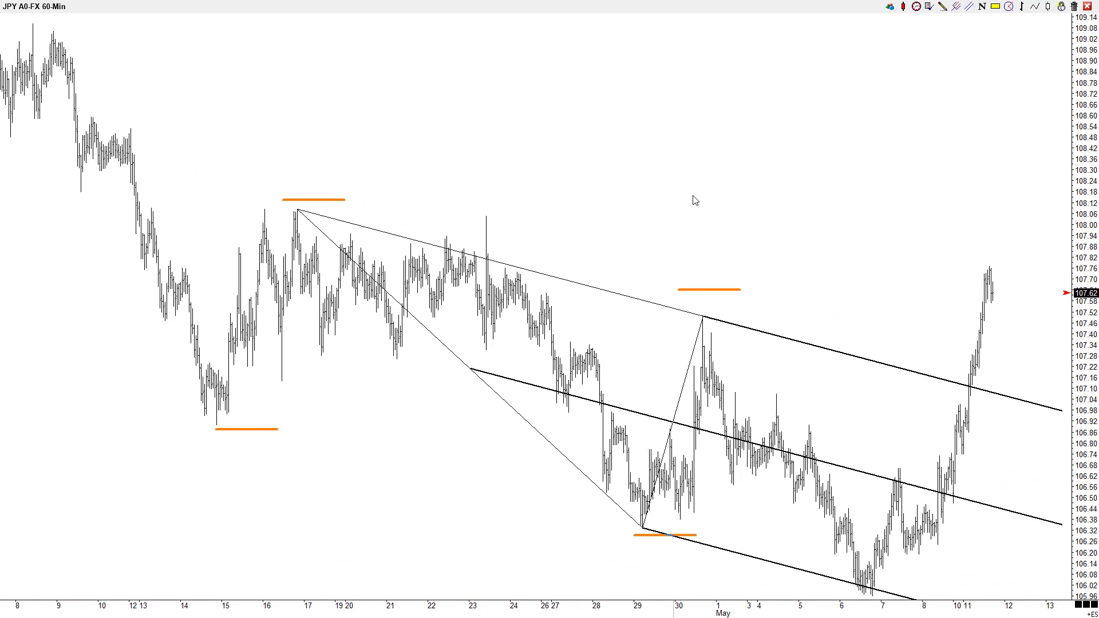
key(n)
click(689, 160)
key(Down)
key(Down)
key(Down)
key(Down)
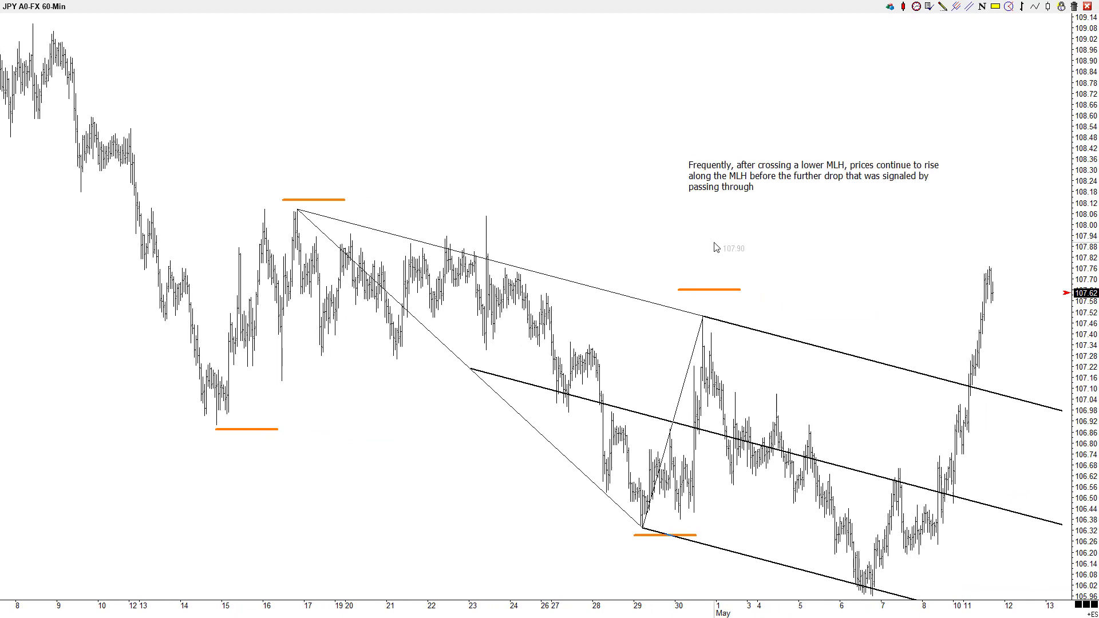
Step: Add the "There is a high probability that:" rules note above the MLH note and align the two notes
drag(695, 170, 759, 148)
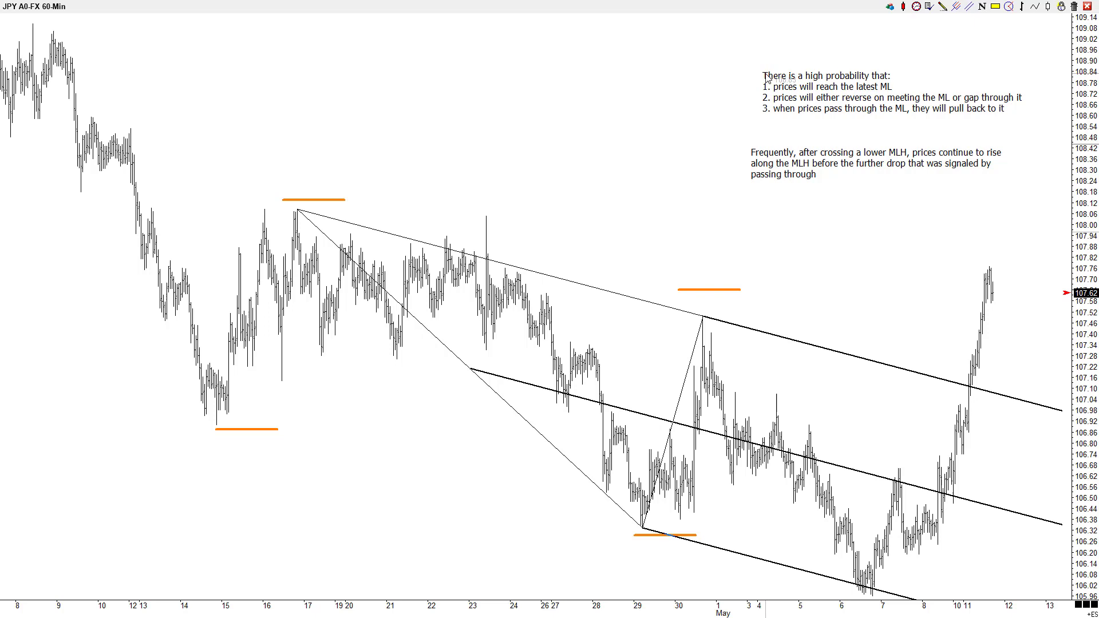
drag(770, 62, 770, 48)
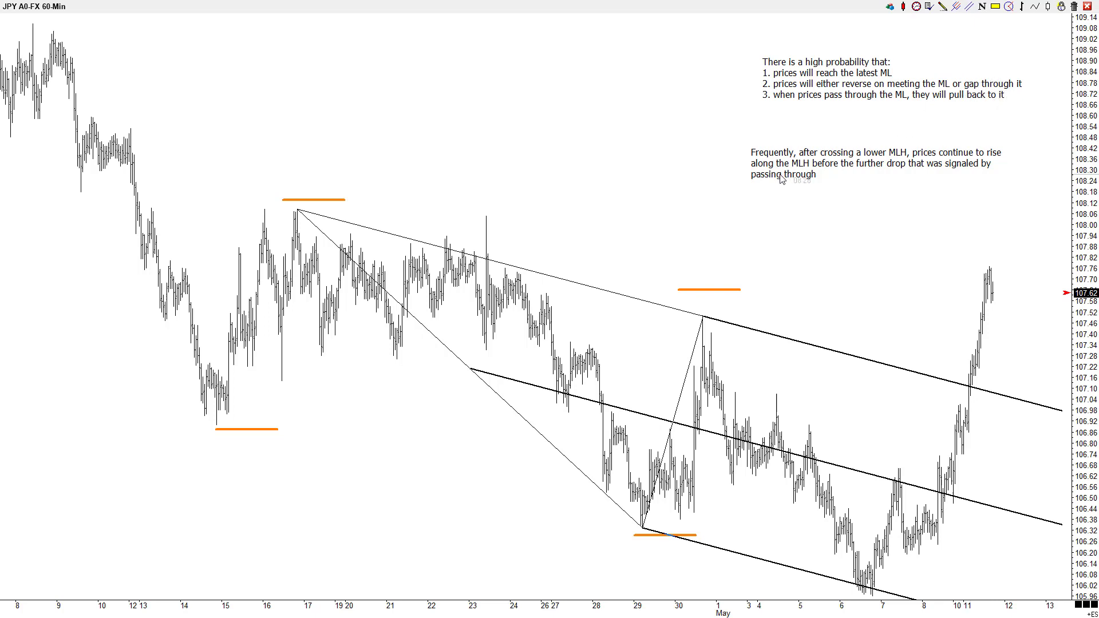
drag(759, 156, 771, 153)
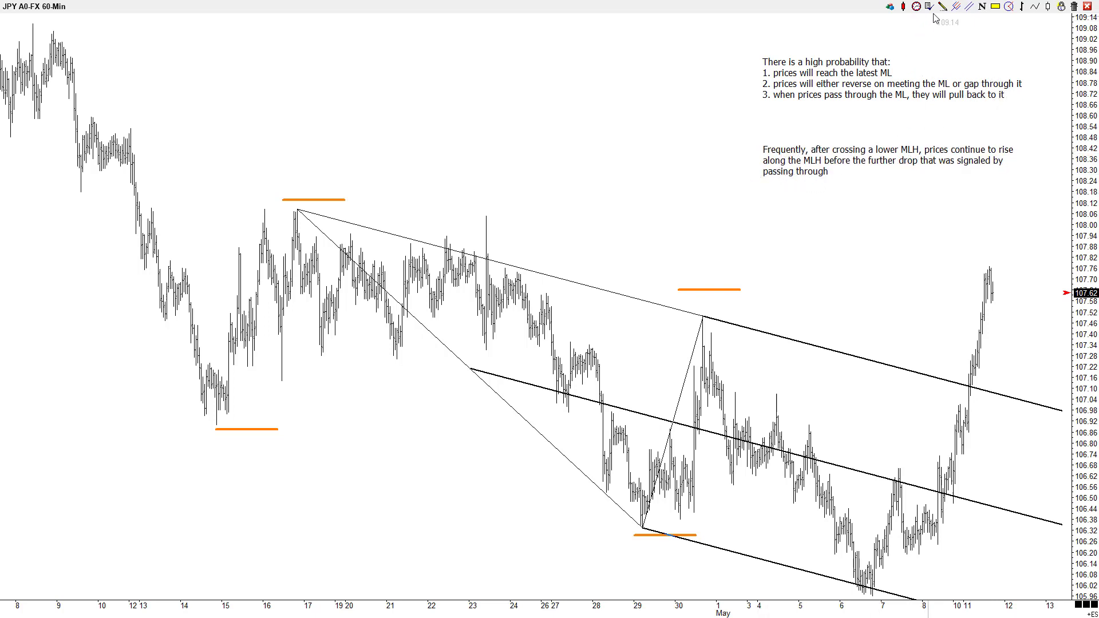
Step: Draw a small rising example pitchfork in the empty space above the late-April bars, beside the rule notes
click(956, 7)
click(459, 90)
click(410, 201)
click(534, 198)
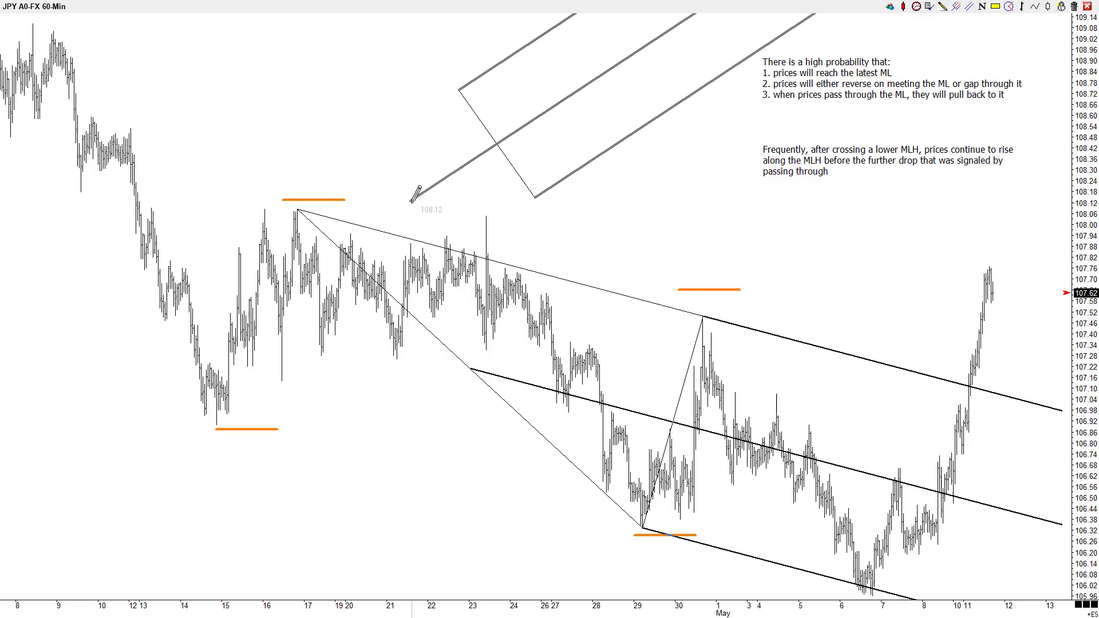
Step: Sketch red swings on the example pitchfork that reach the median line, break the lower parallel, climb back beneath it and drop away
mouse_move(411, 202)
mouse_down()
mouse_move(459, 89)
mouse_move(516, 143)
mouse_move(533, 196)
mouse_move(564, 100)
mouse_up()
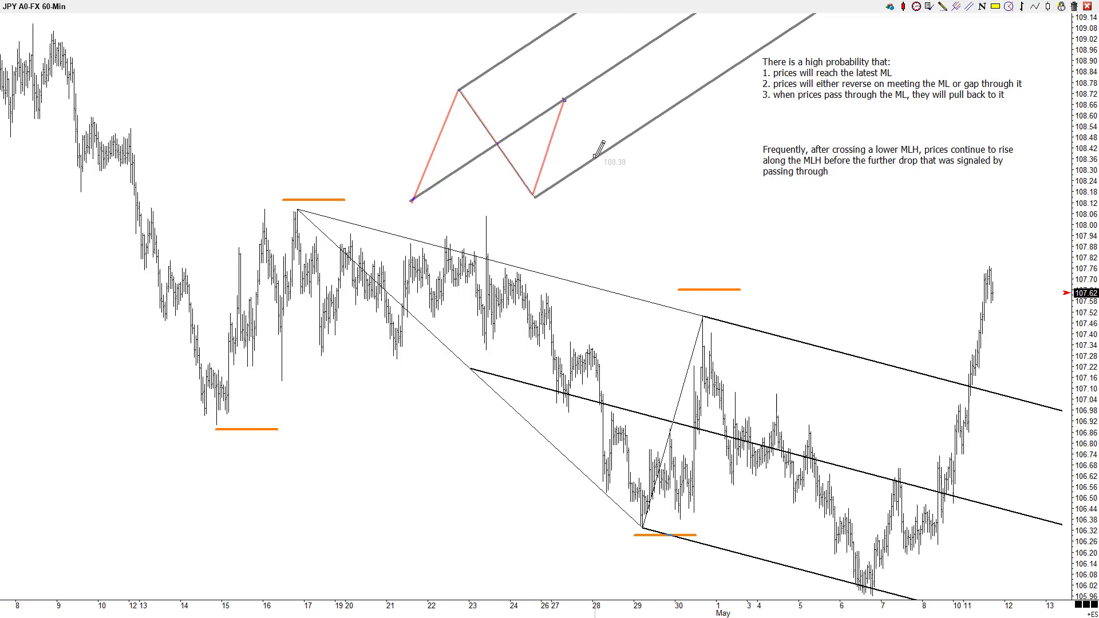
drag(595, 153, 606, 188)
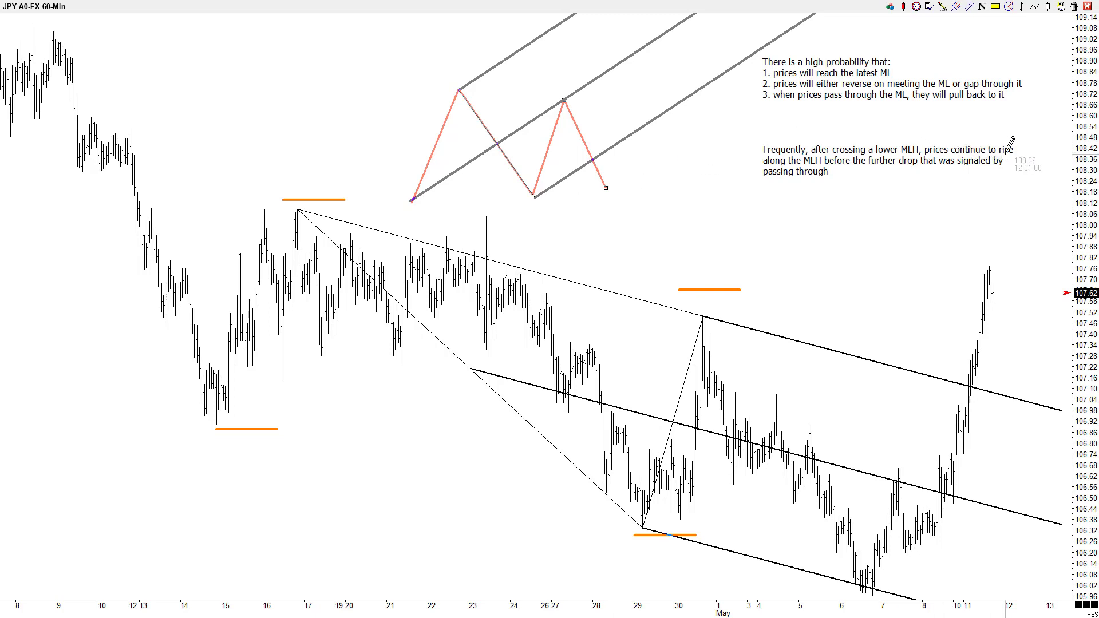
click(607, 188)
click(650, 125)
click(656, 136)
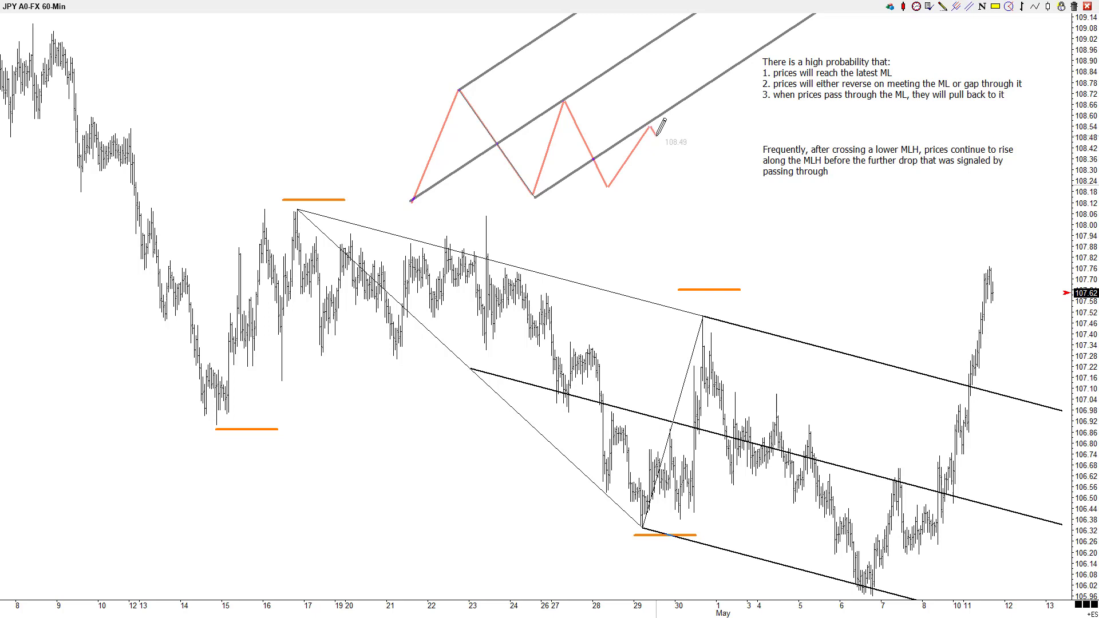
double_click(670, 112)
drag(669, 113, 709, 236)
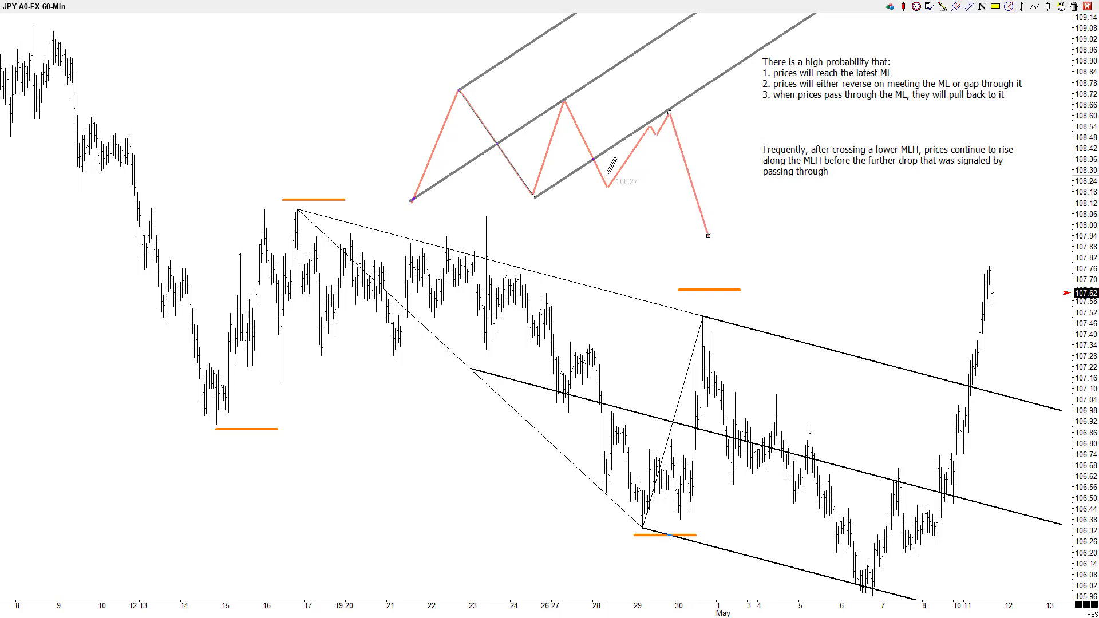
Step: Mark the swing's break through the lower parallel, then delete the marking, the sketched swings and the example pitchfork
click(616, 203)
click(1009, 6)
drag(596, 157, 588, 159)
key(Delete)
click(434, 154)
key(Delete)
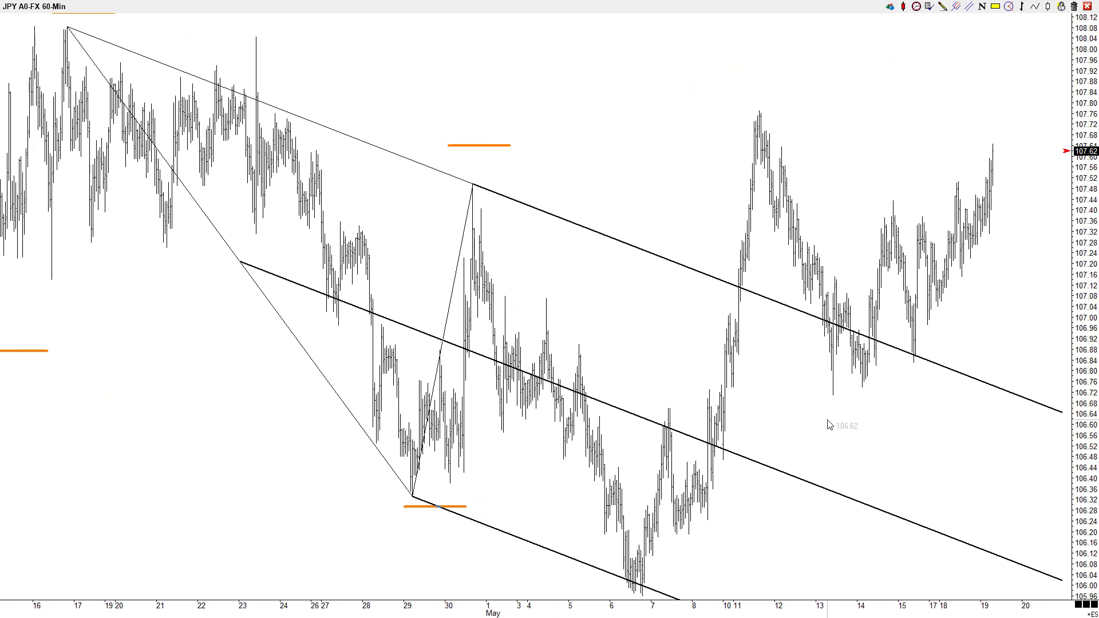
Step: Draw a rectangle from about 106.86 to 106.95 between May 10 and May 17, where prices retest the pitchfork's upper parallel
click(996, 6)
drag(722, 330, 936, 356)
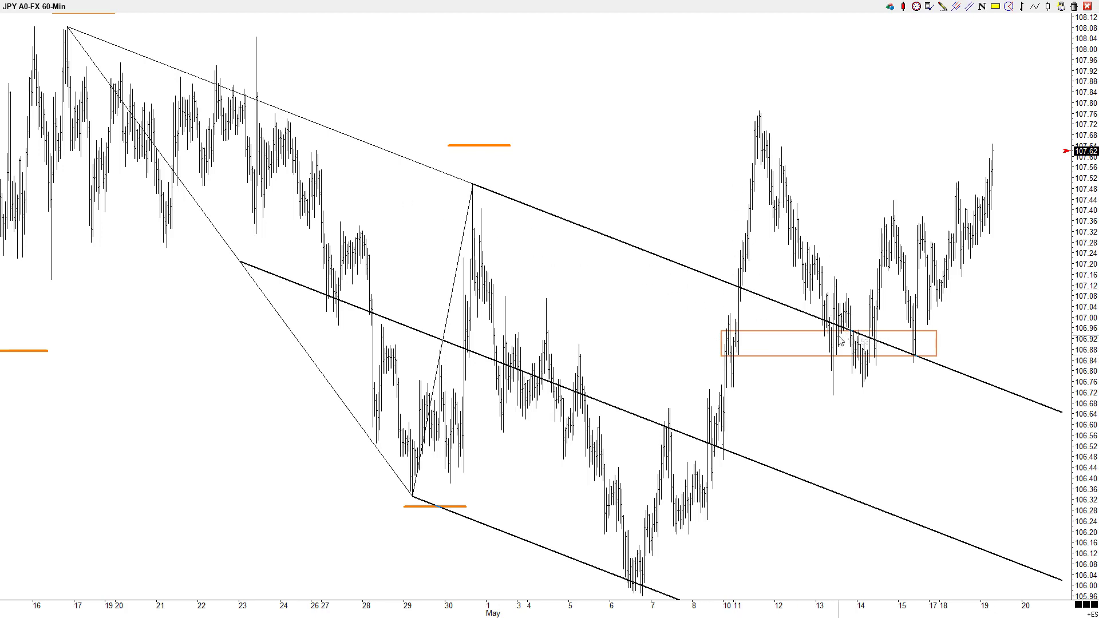
key(Down)
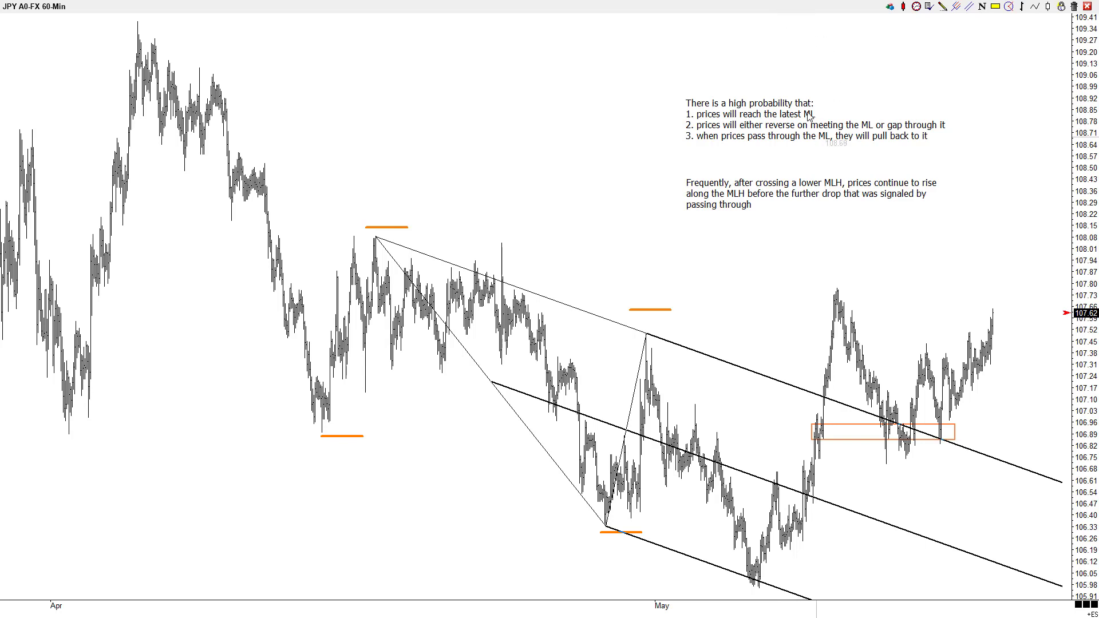
Step: Return the JPY chart to the multi-chart layout and open the RTY #F 233-Tick chart at full size
double_click(774, 11)
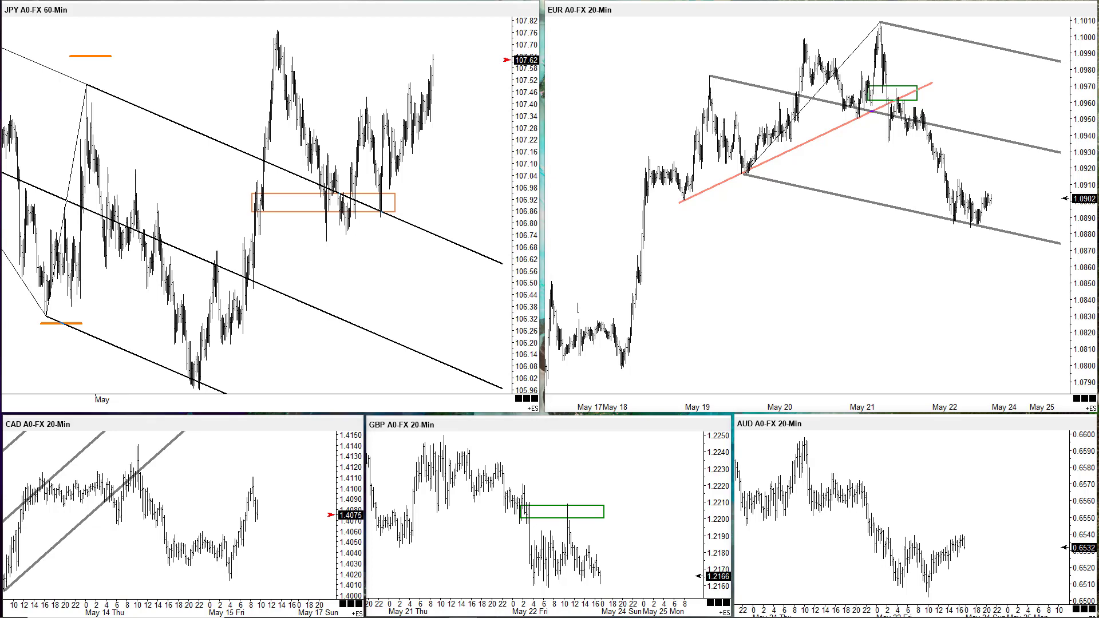
drag(809, 341, 482, 304)
double_click(483, 303)
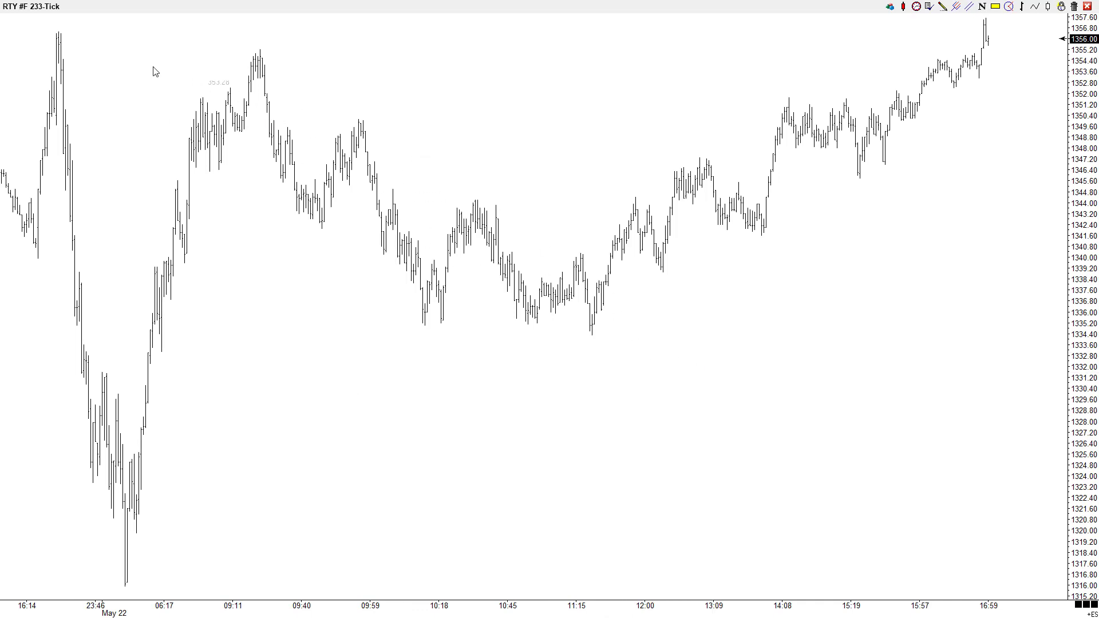
Step: Mark the alternating RTY pivots with orange lines at about the 1342 low, 1350 high, 1335 low and 1344 high
scroll(525, 364, up, 1)
scroll(528, 368, down, 3)
drag(301, 234, 335, 232)
drag(345, 114, 380, 113)
drag(430, 331, 465, 330)
drag(484, 193, 519, 193)
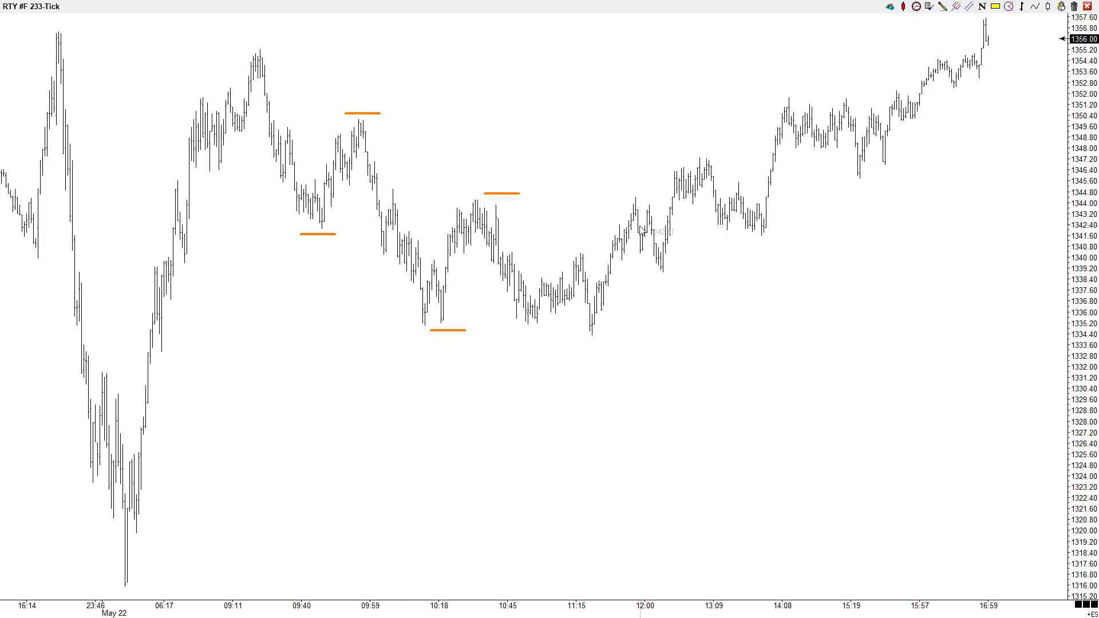
Step: Draw a steep falling pitchfork from the 1355 high through the 1342 low to the 1350 high, then delete it
click(969, 7)
drag(259, 52, 316, 192)
click(322, 230)
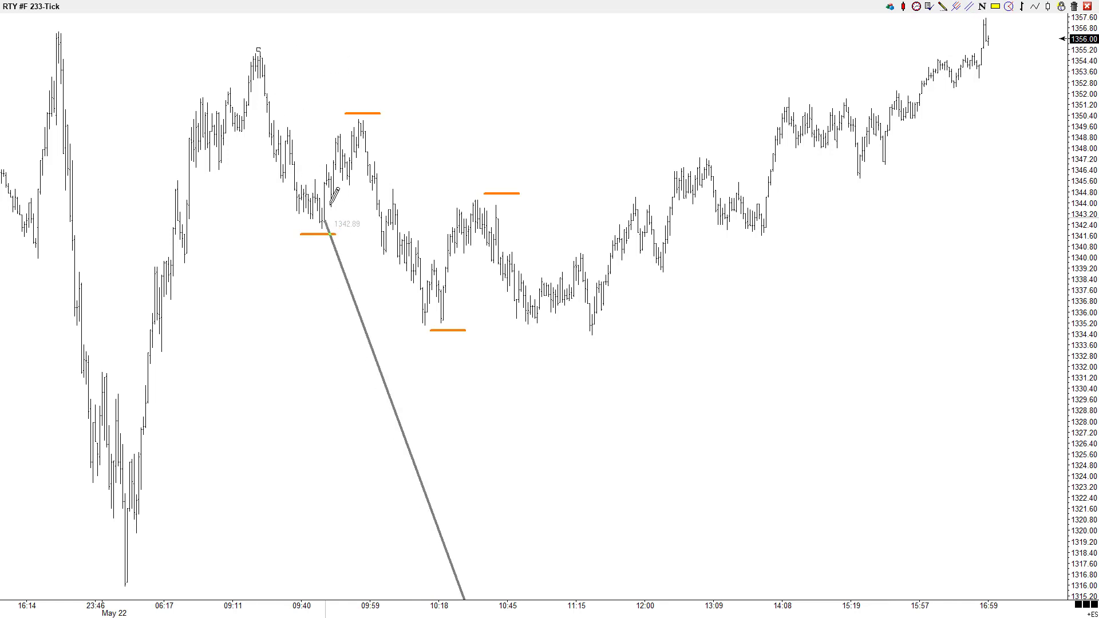
click(364, 123)
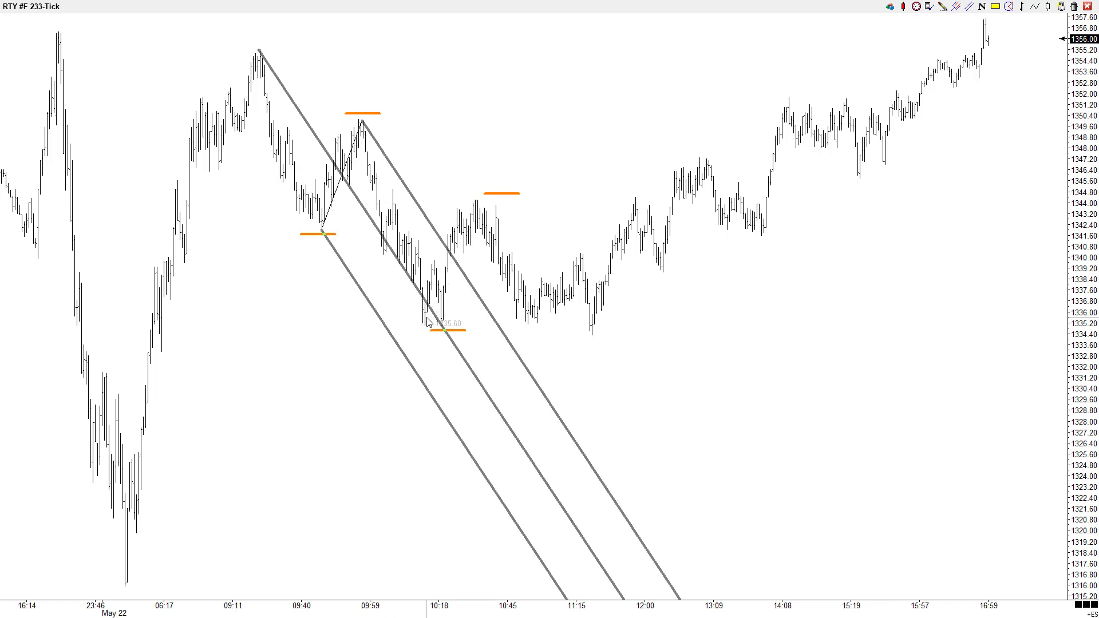
drag(900, 154, 905, 143)
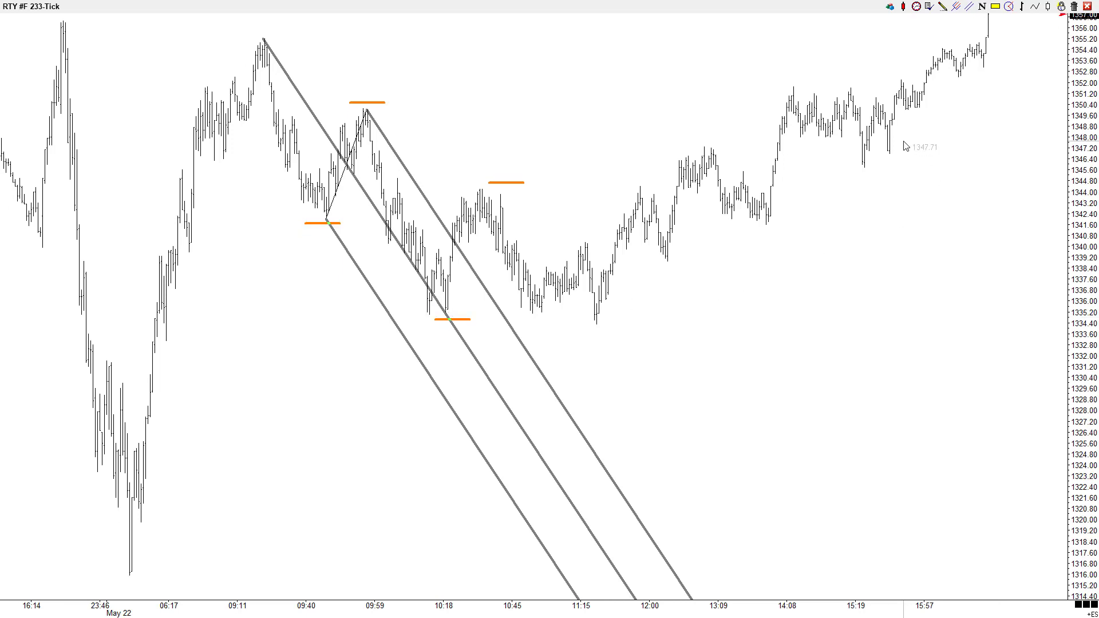
key(Delete)
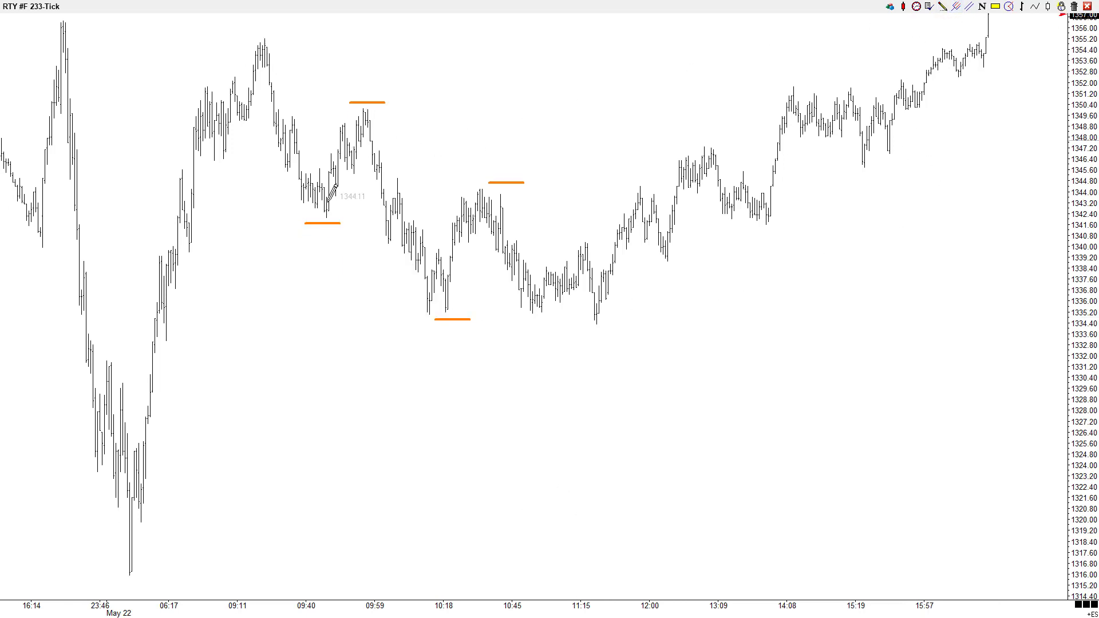
Step: Draw a rising pitchfork from the 1342 low through the 1350 high to the 1335 low, then delete it
click(326, 216)
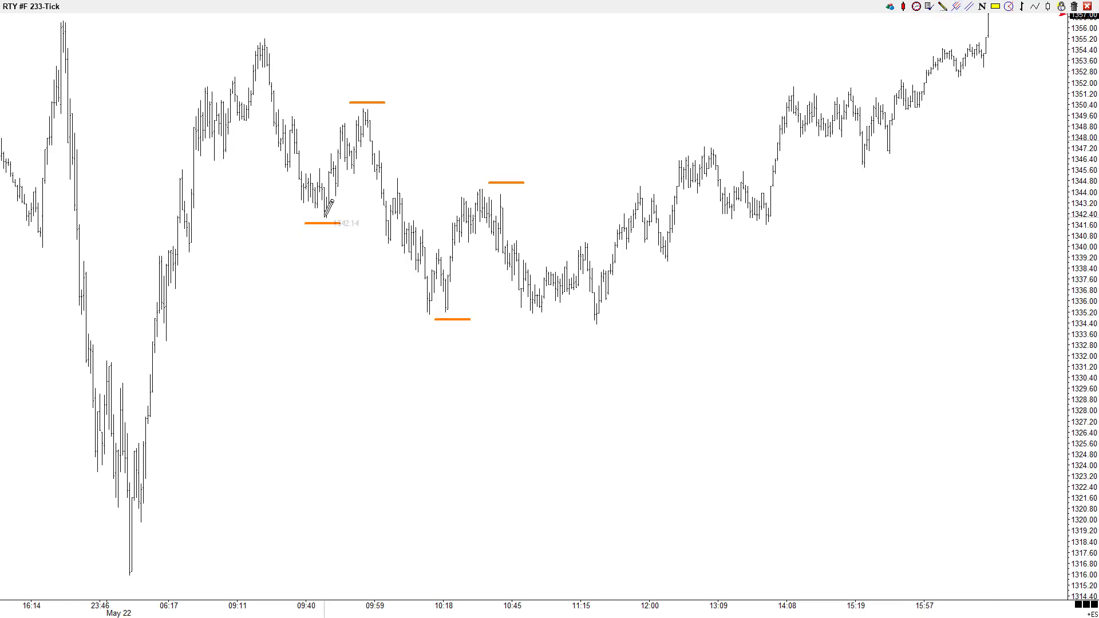
click(364, 113)
click(429, 308)
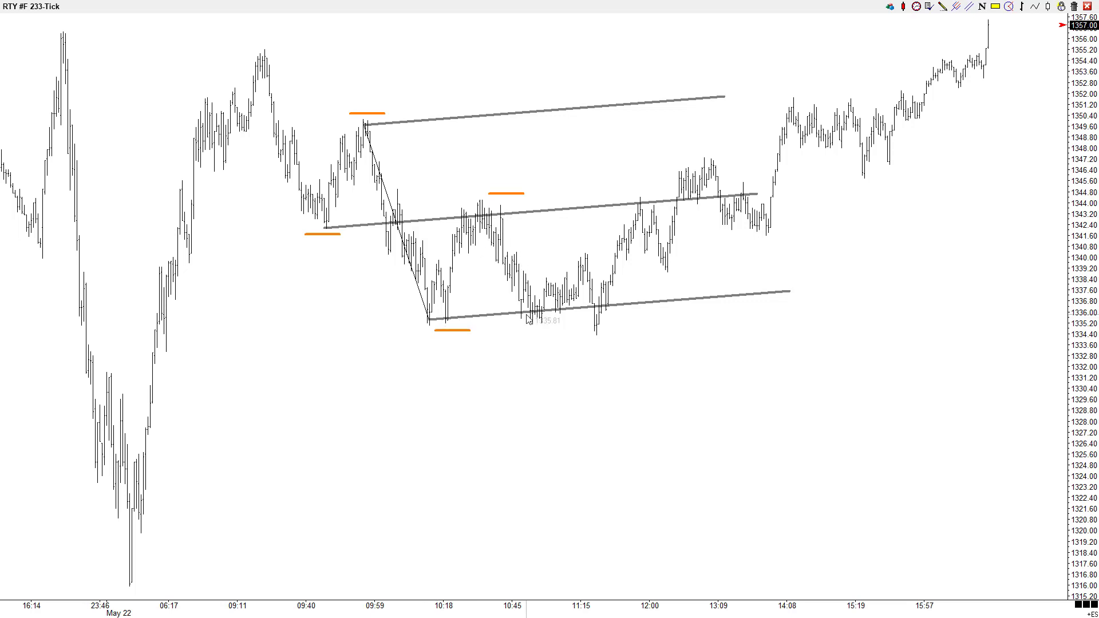
key(Delete)
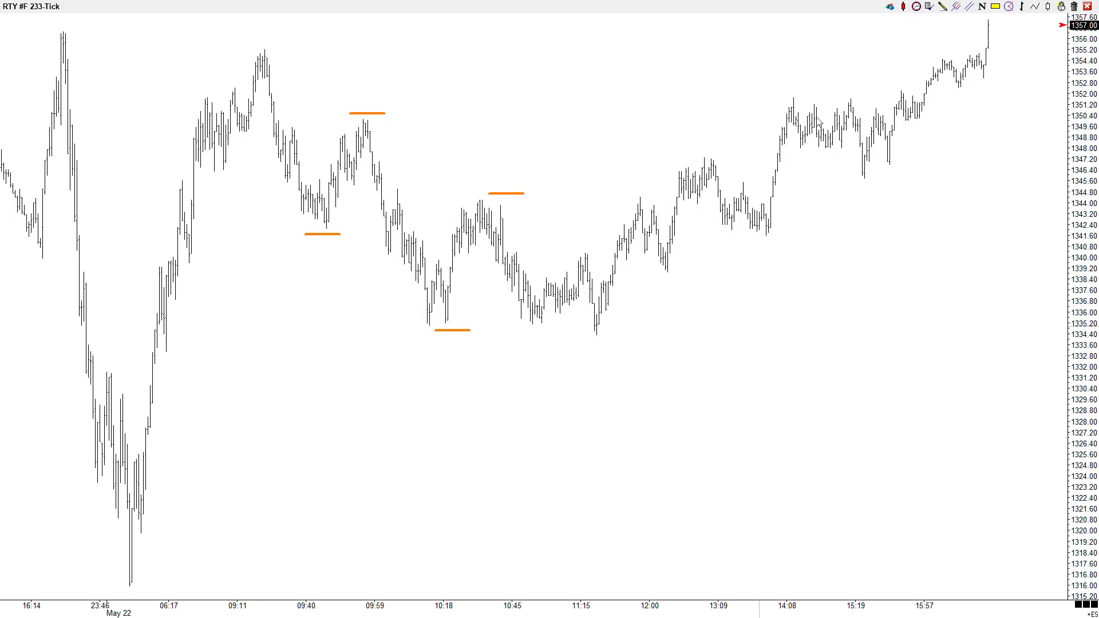
Step: Draw a falling pitchfork from the 1350 high through the 1335 low to the 1344 high, then delete it
click(956, 6)
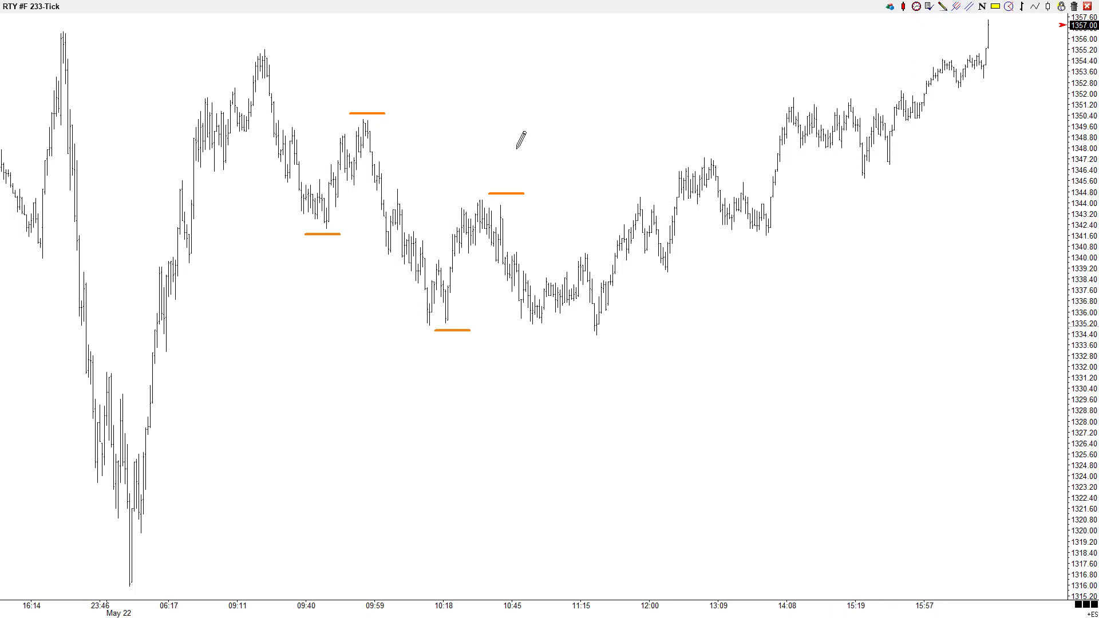
click(367, 121)
click(428, 330)
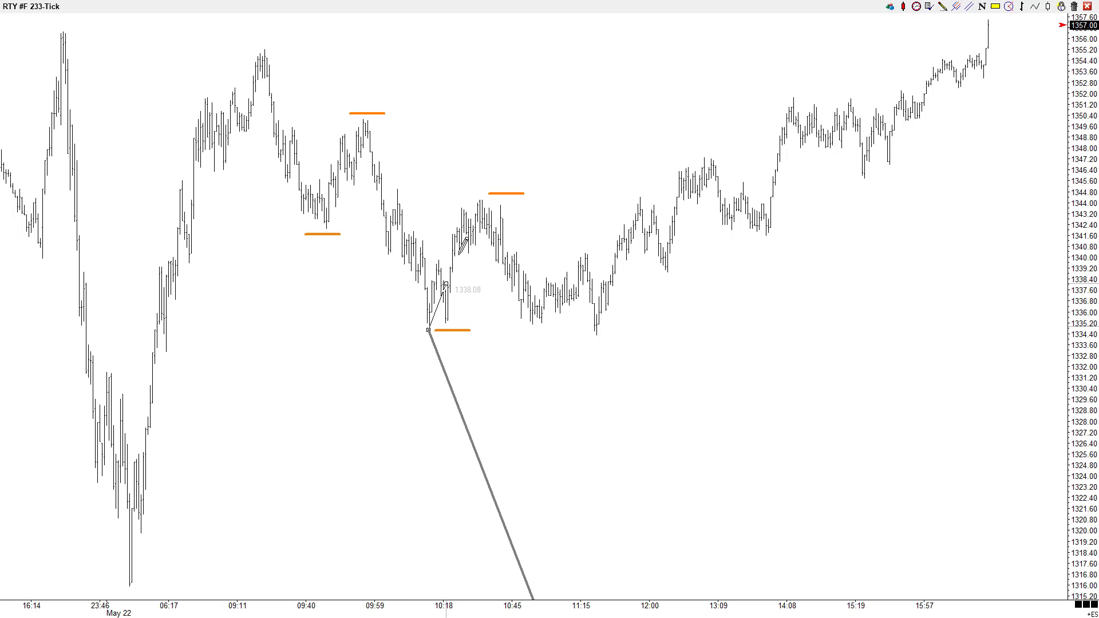
click(483, 199)
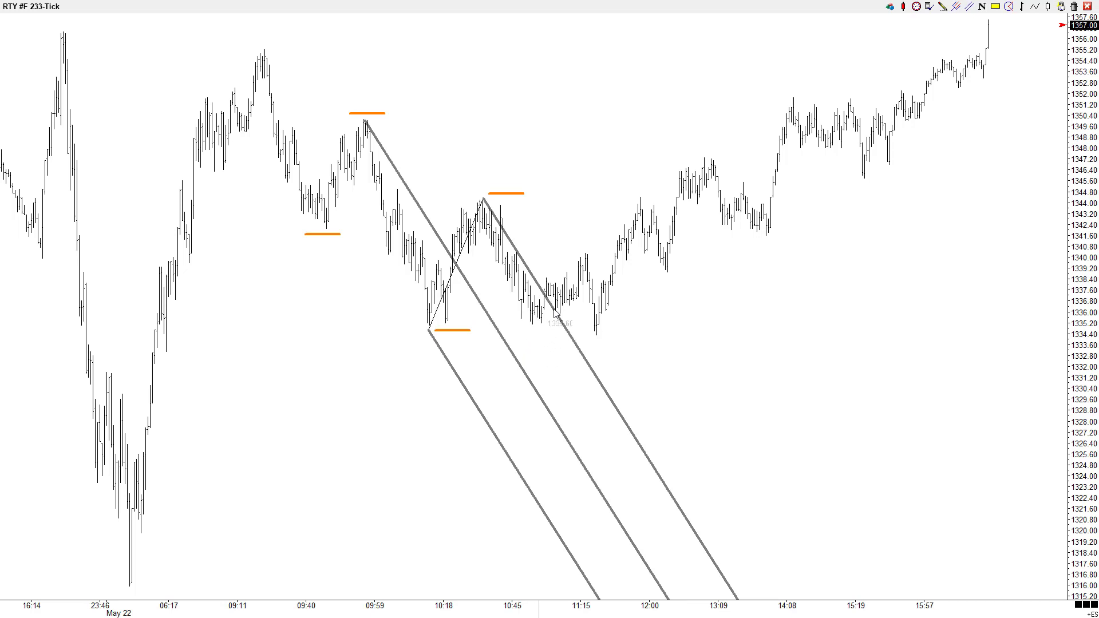
key(Delete)
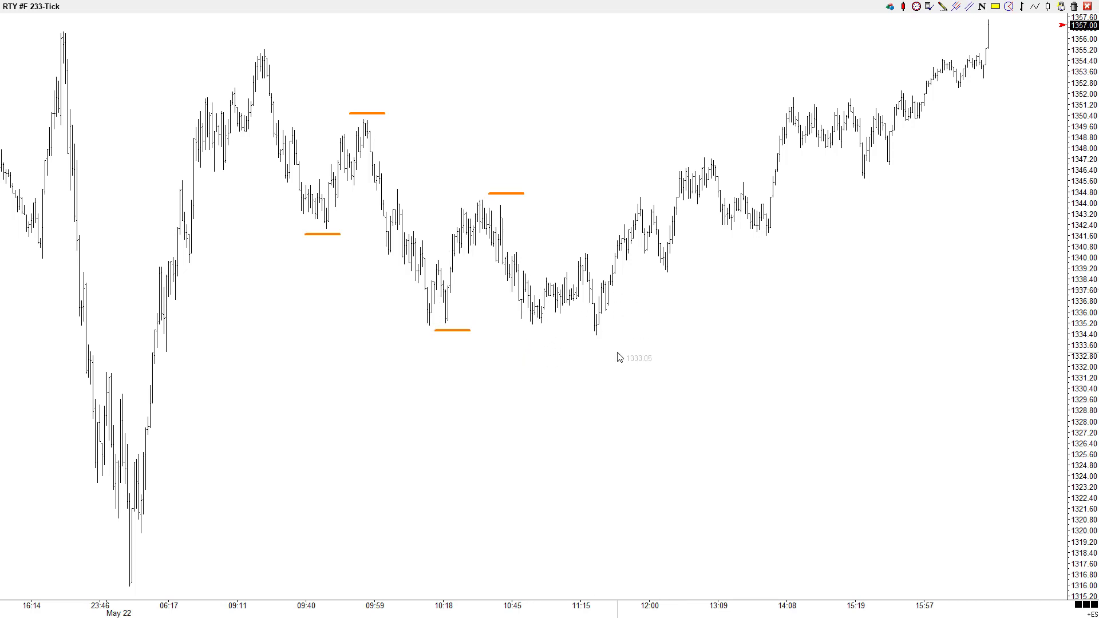
Step: Mark the RTY pivots at about the 1344 high, 1339 low and 1347 high with green horizontal lines
click(942, 6)
drag(625, 193, 642, 190)
scroll(645, 191, down, 2)
click(646, 282)
drag(694, 152, 716, 153)
Step: Draw a pitchfork from the 1355 high through the 1342 low to the 1350 high, shift its origin to the first swing's midpoint, then delete it
click(956, 6)
drag(262, 51, 326, 233)
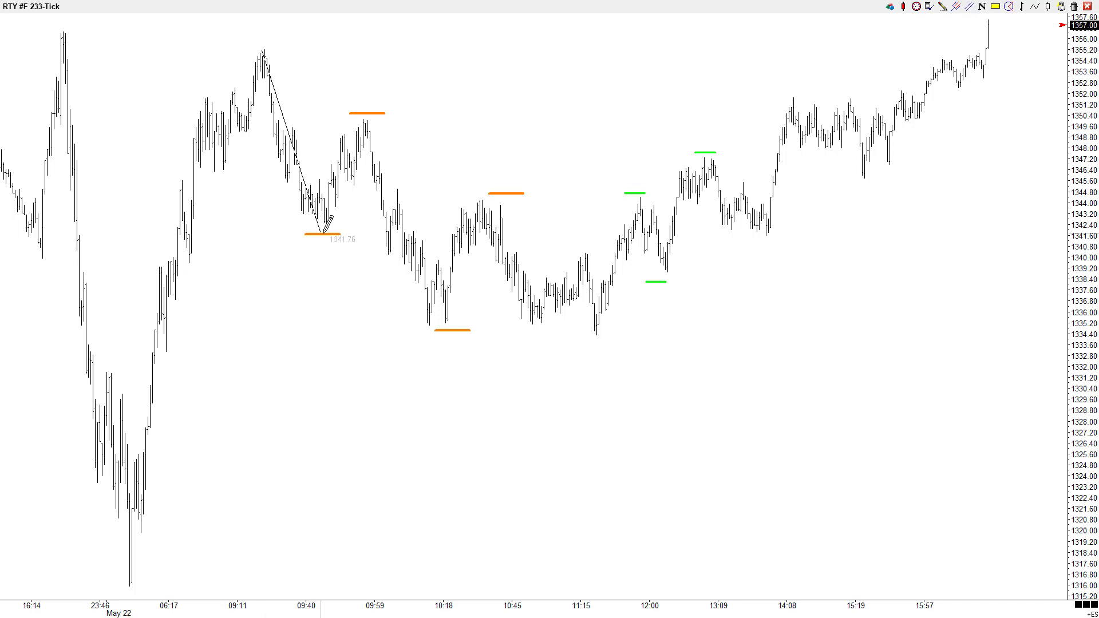
click(364, 121)
key(2)
key(3)
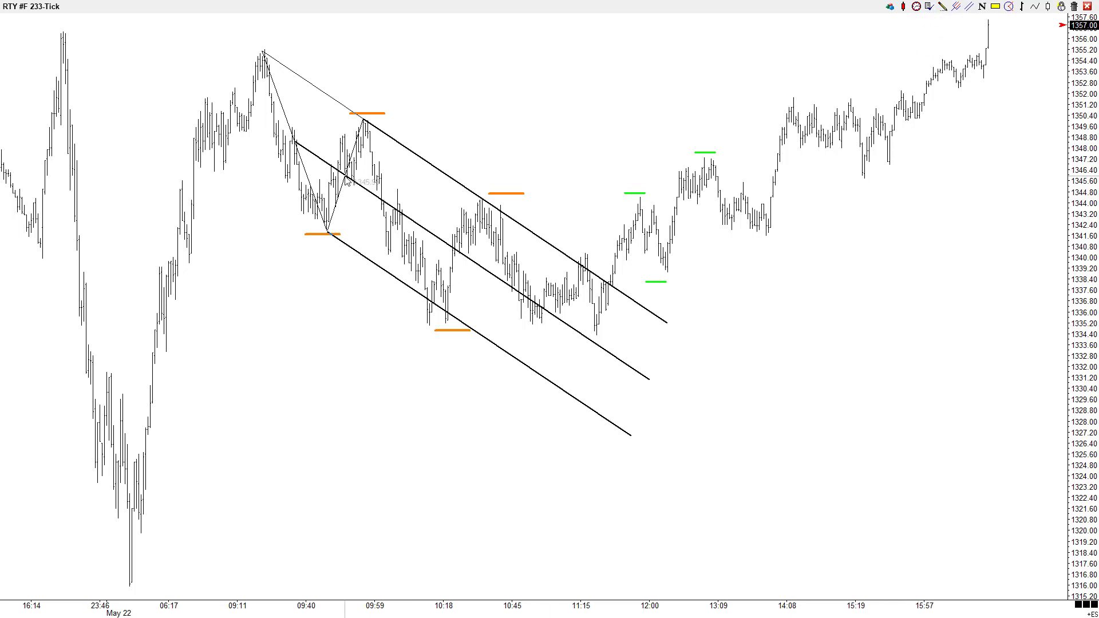
key(Delete)
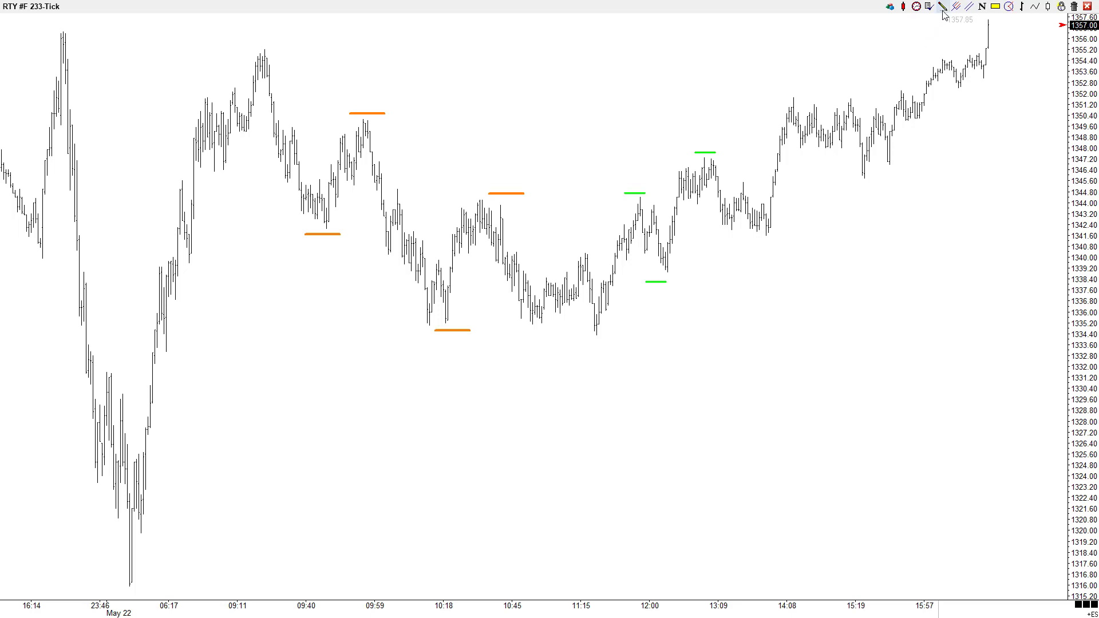
Step: Draw a red line along the upswing from the 1342 low to the 1350 high, repeat it from both lows near 1335, then undo them
drag(329, 223, 363, 123)
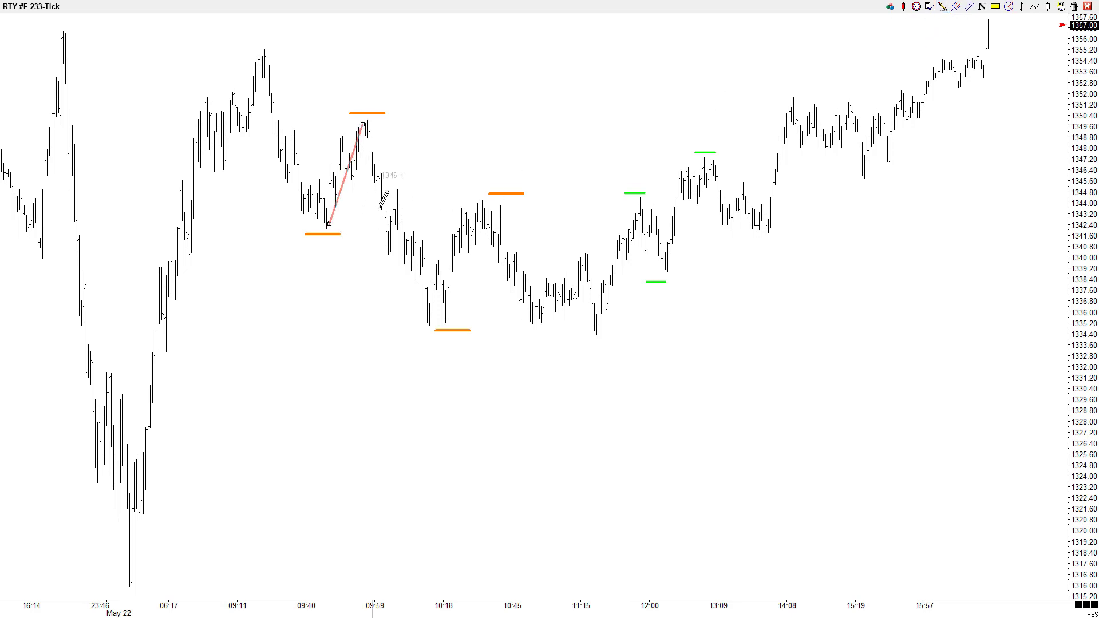
click(432, 326)
click(588, 325)
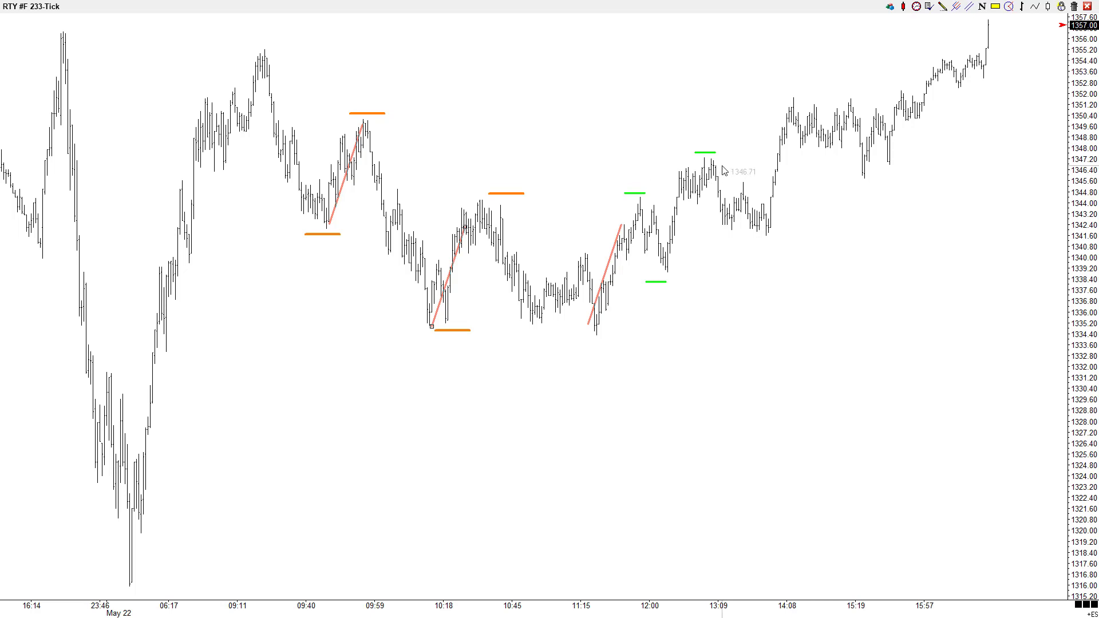
key(ctrl+z)
key(ctrl+z)
key(ctrl+z)
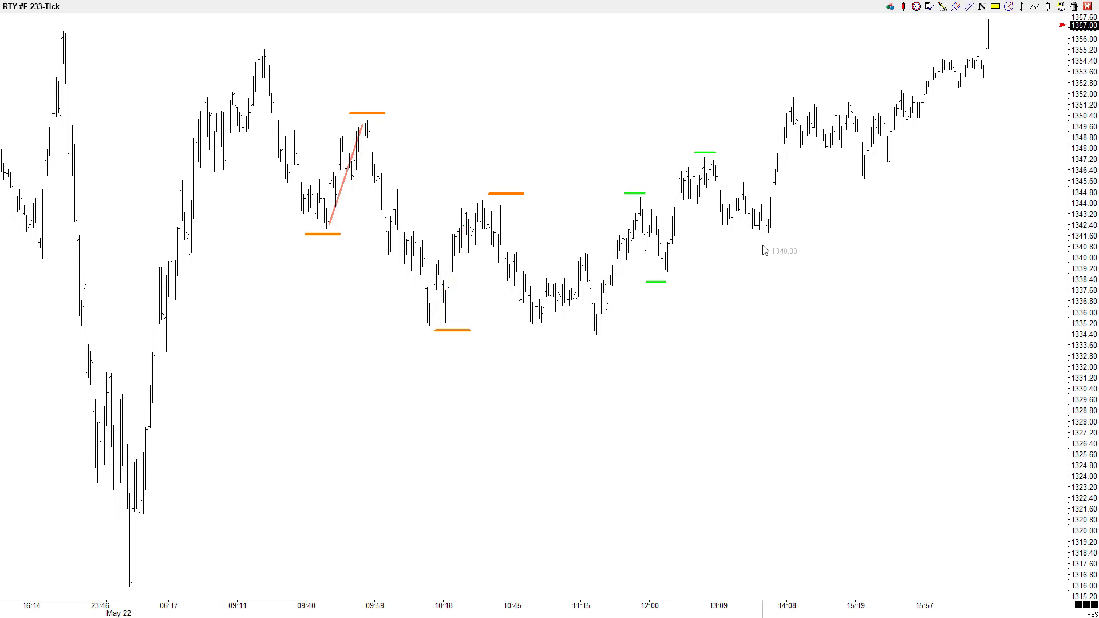
Step: Draw a falling trend line from the 1355 high to about 1337, then undo it
click(942, 7)
mouse_move(264, 52)
mouse_down()
mouse_move(522, 166)
mouse_move(631, 298)
mouse_up()
key(ctrl+z)
Step: Draw a falling pitchfork across the green-marked pivots, from the 1344 high through the 1339 low to the 1347 high, then delete it
click(956, 7)
mouse_move(640, 197)
mouse_down()
mouse_move(658, 220)
mouse_move(665, 274)
mouse_up()
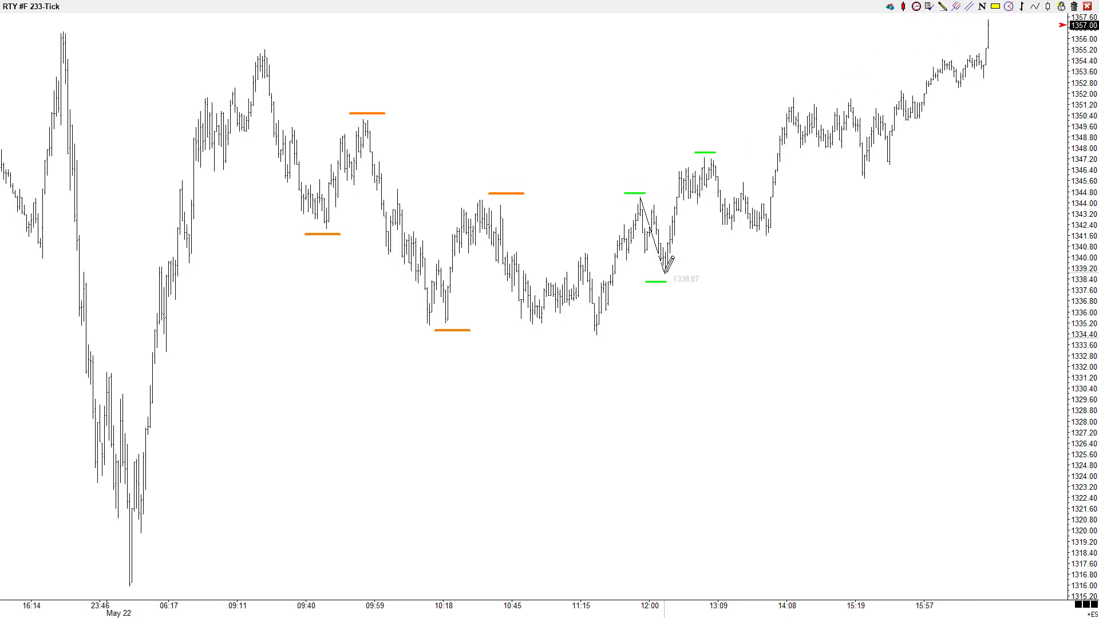
click(665, 274)
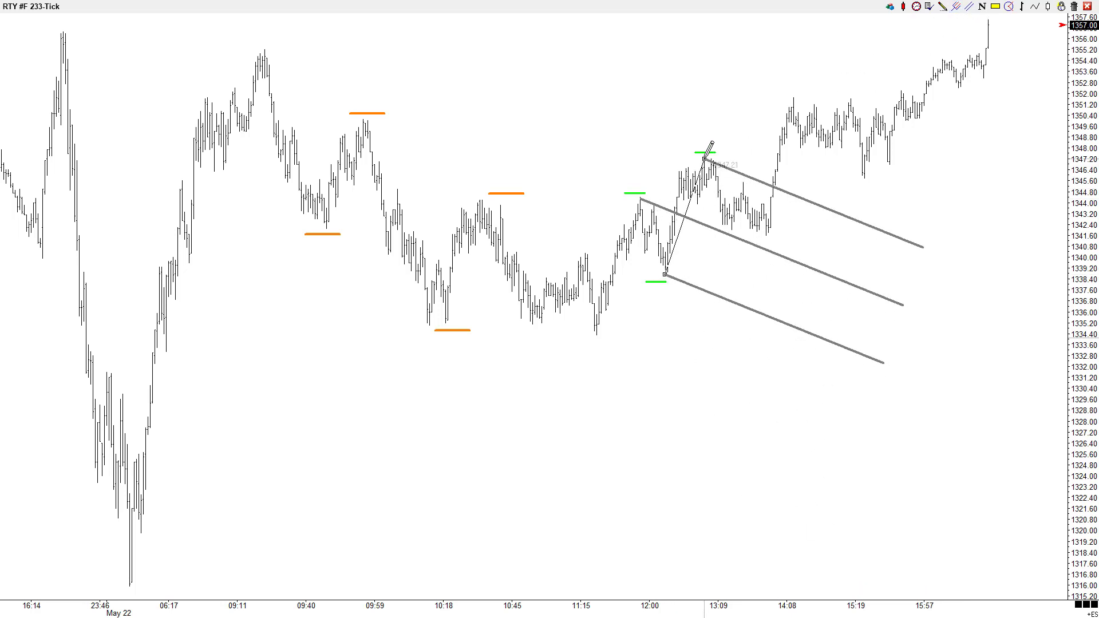
click(705, 158)
key(Delete)
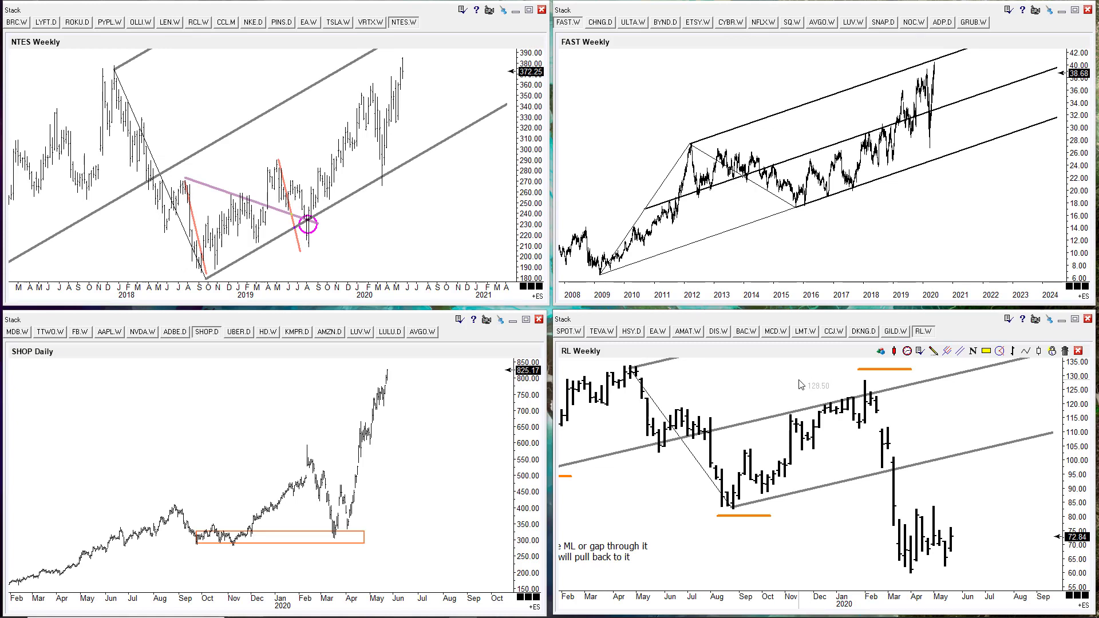
Step: Open the AMAT weekly chart at full size and draw a rising pitchfork from the 2015 low through the 2018 high to the late-2018 low
click(688, 332)
double_click(949, 326)
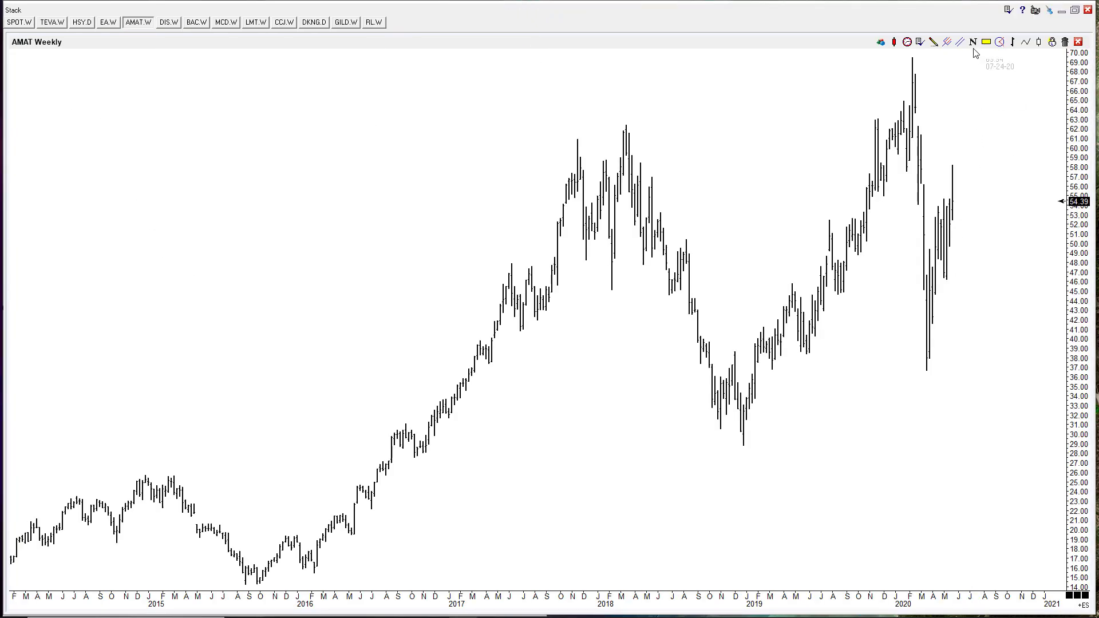
click(947, 42)
mouse_move(255, 583)
mouse_down()
mouse_move(515, 207)
mouse_move(626, 125)
mouse_up()
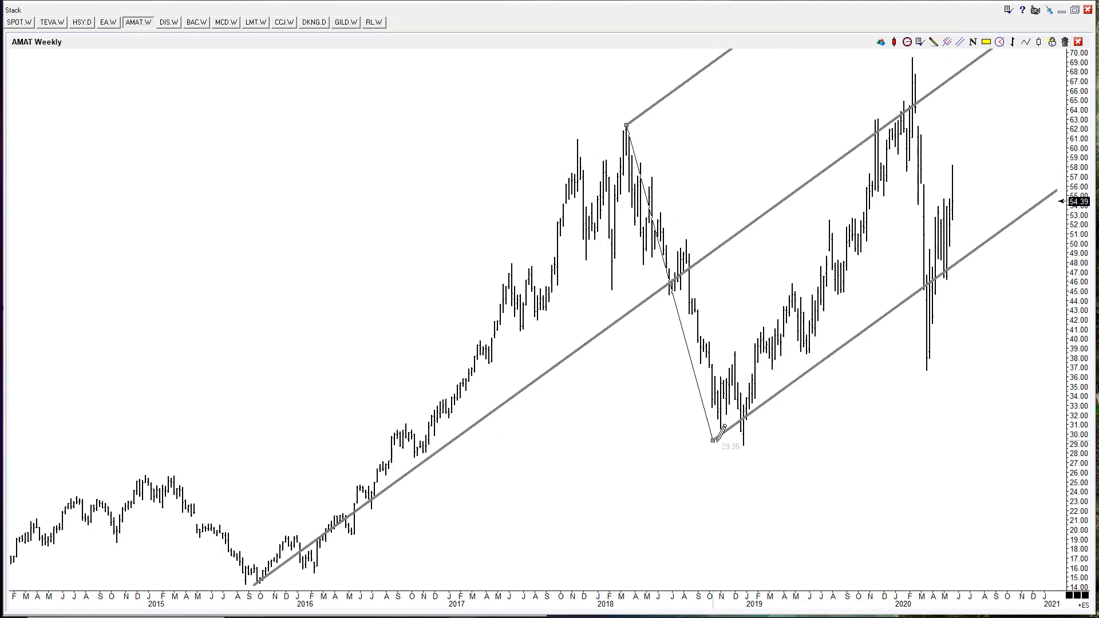
drag(720, 433, 742, 446)
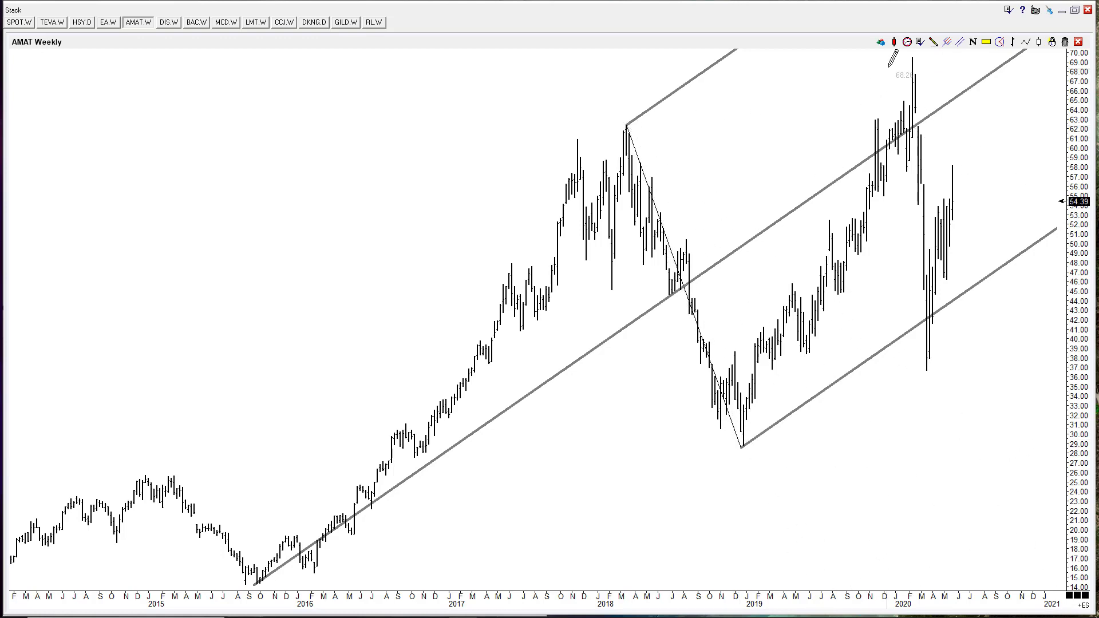
Step: Add a falling AMAT pitchfork from the 2018 high through the late-2018 low to the 2020 high, aligning its lower line with the low
click(912, 59)
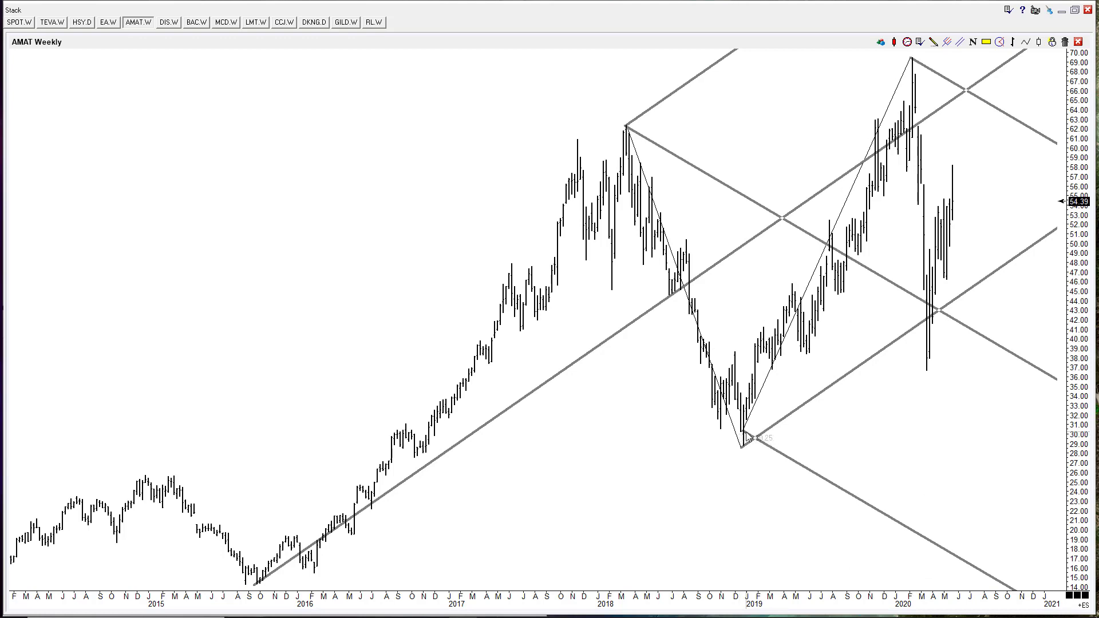
drag(745, 439, 743, 445)
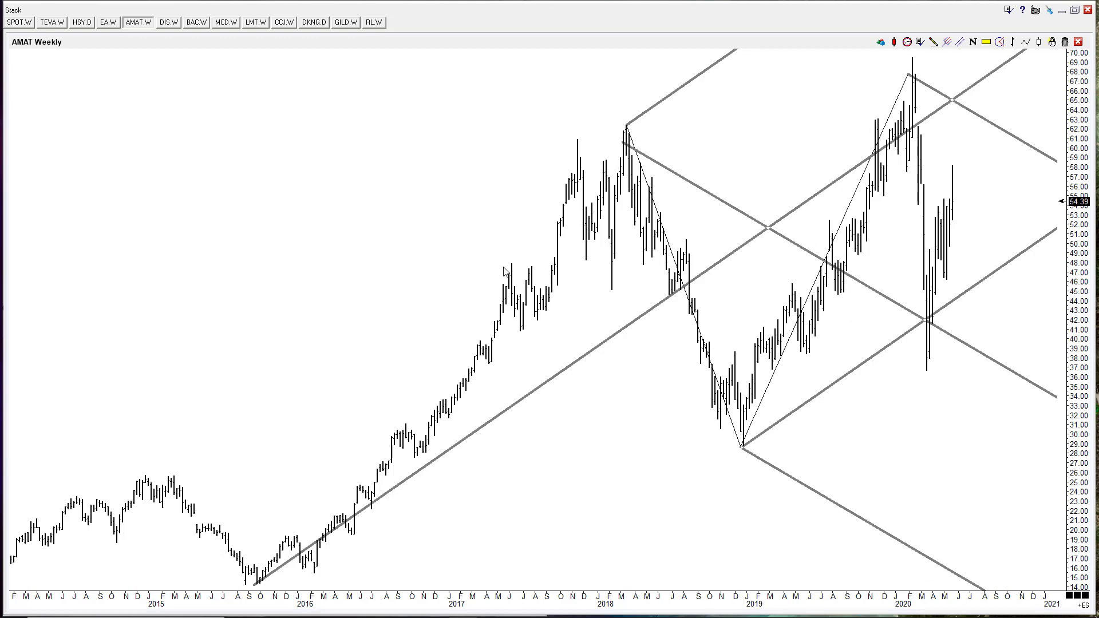
Step: Open the RL weekly chart, show its history back to 2010, and move the median line rules text above the 2018–2020 bars
click(374, 22)
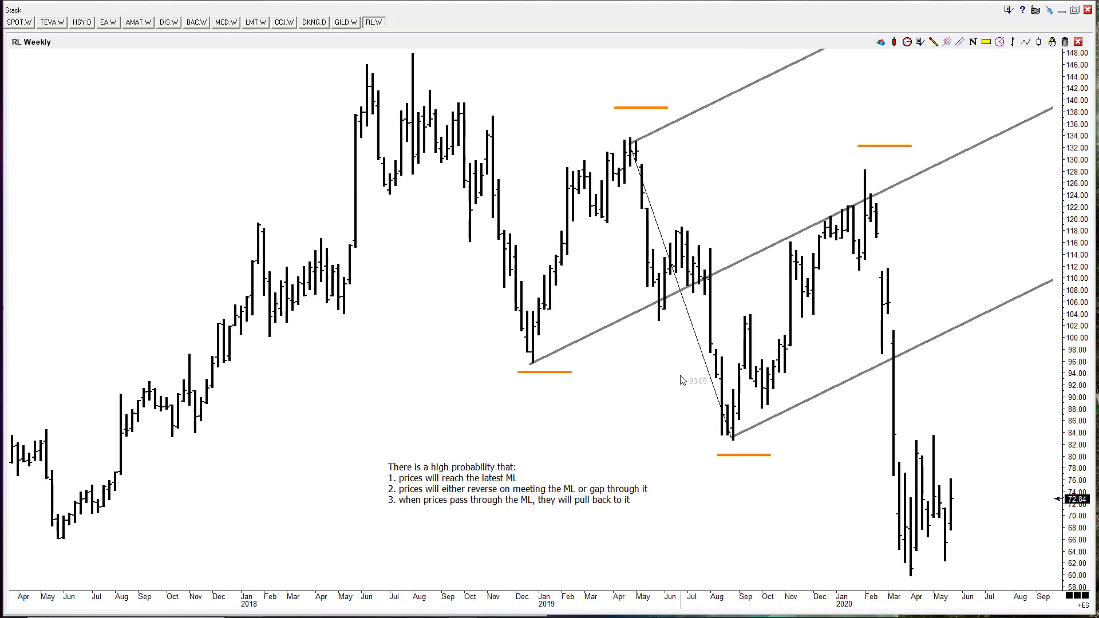
scroll(682, 380, down, 3)
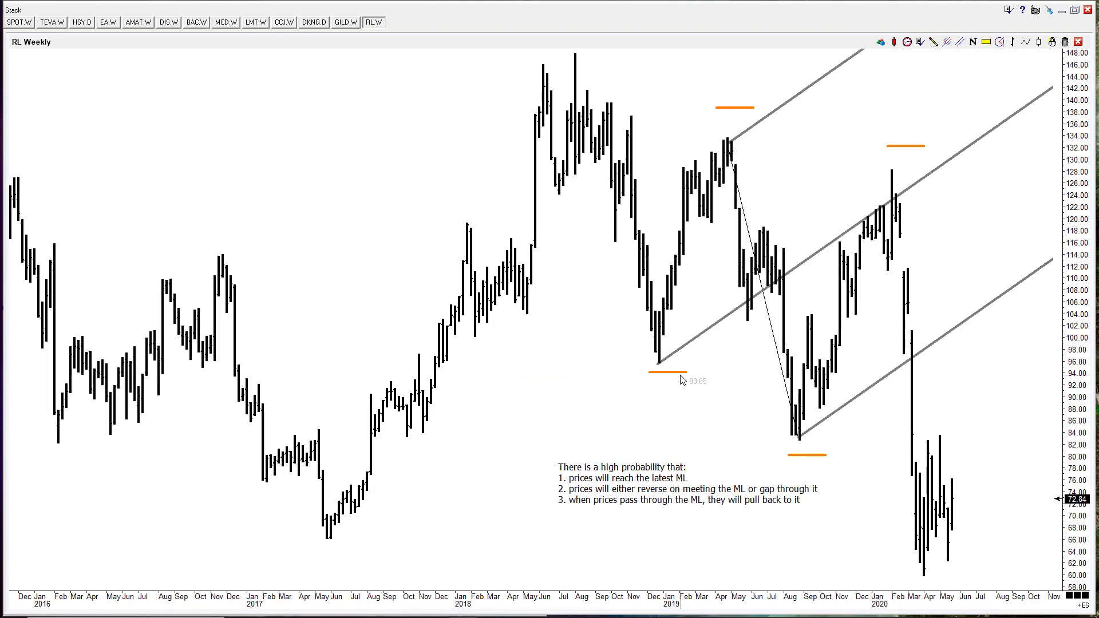
scroll(682, 380, down, 3)
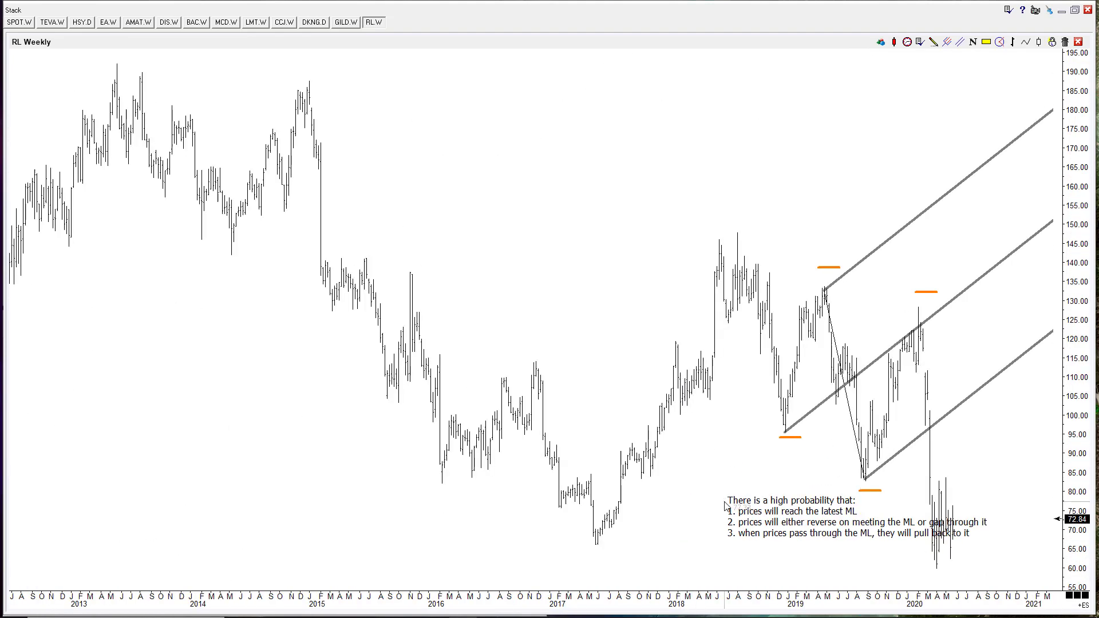
mouse_move(733, 504)
mouse_down()
mouse_move(721, 201)
mouse_move(693, 117)
mouse_up()
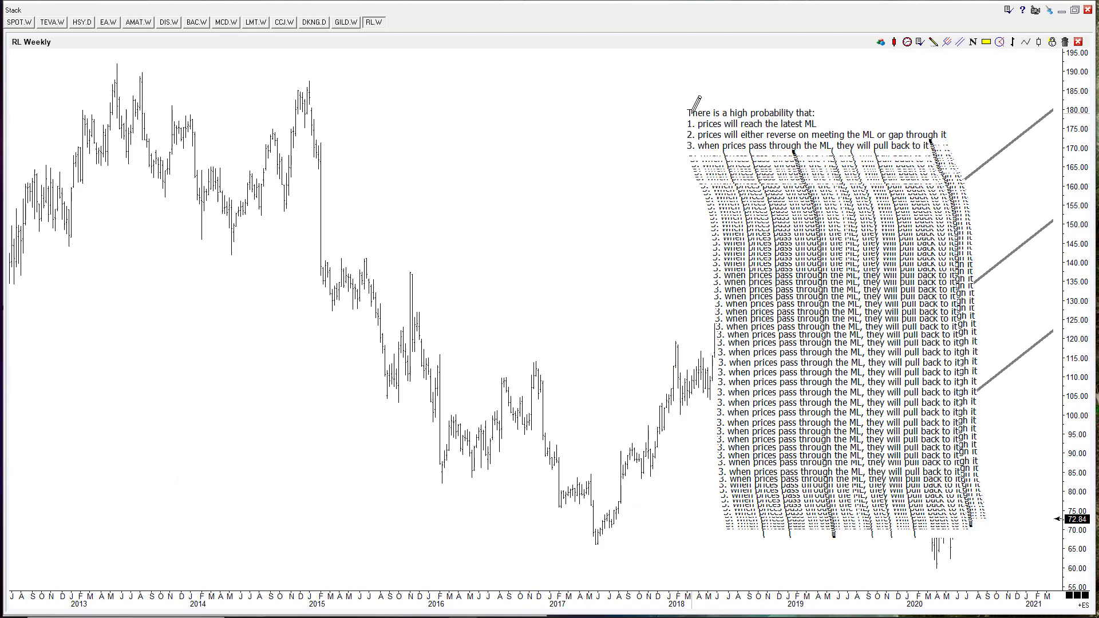
scroll(716, 418, down, 2)
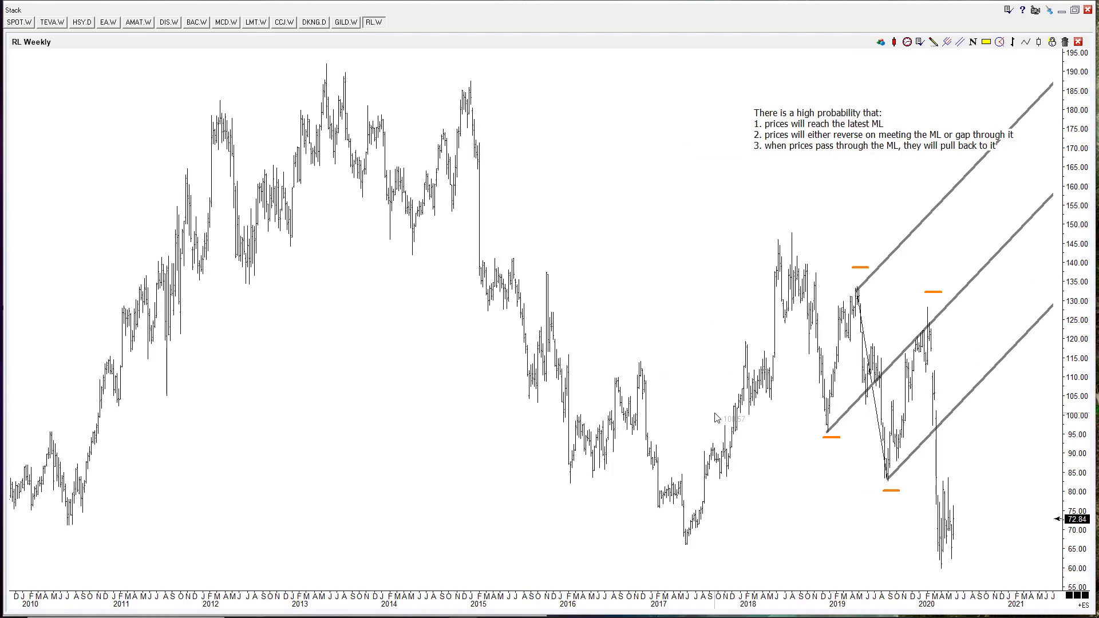
drag(756, 113, 711, 101)
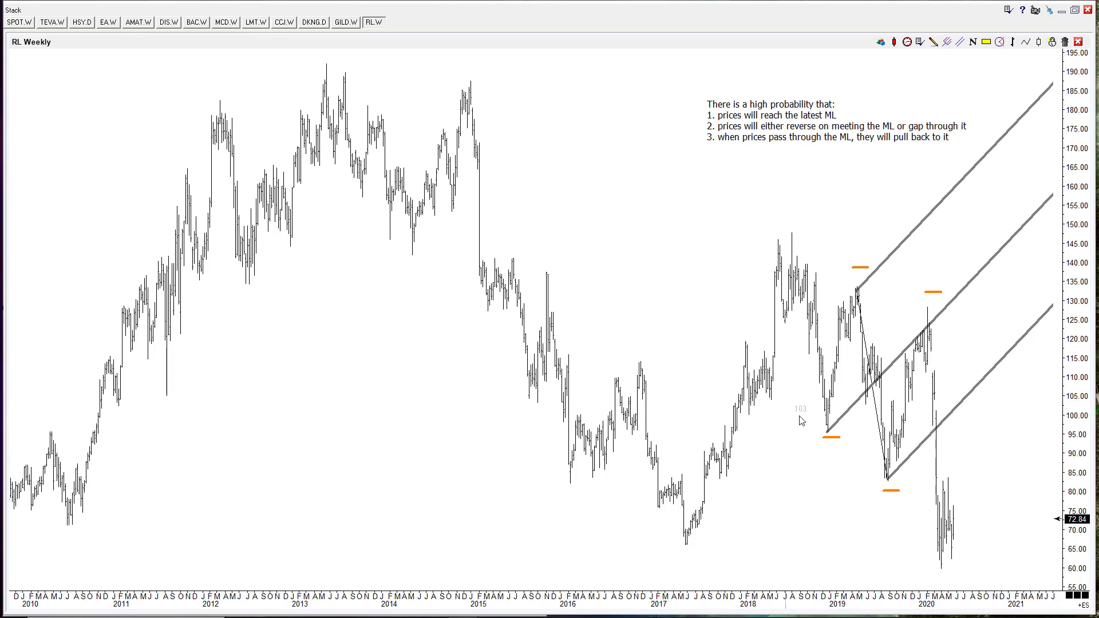
Step: Replace the rising RL pitchfork with a falling one from the 2013 high through the 2017 low to the 2018 high
click(833, 427)
key(Delete)
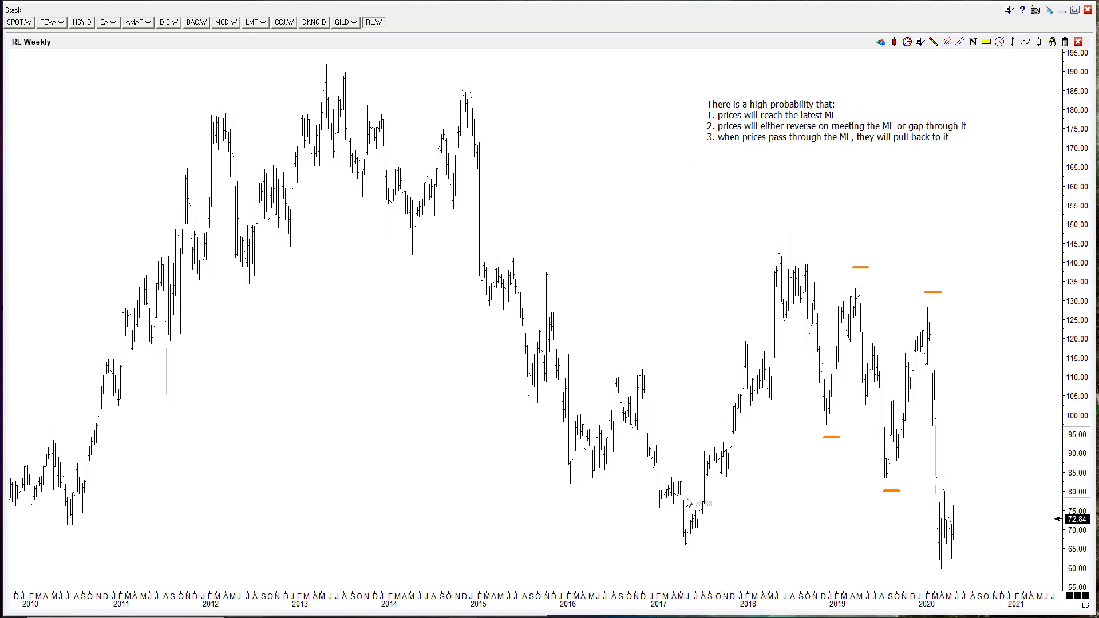
drag(689, 503, 797, 483)
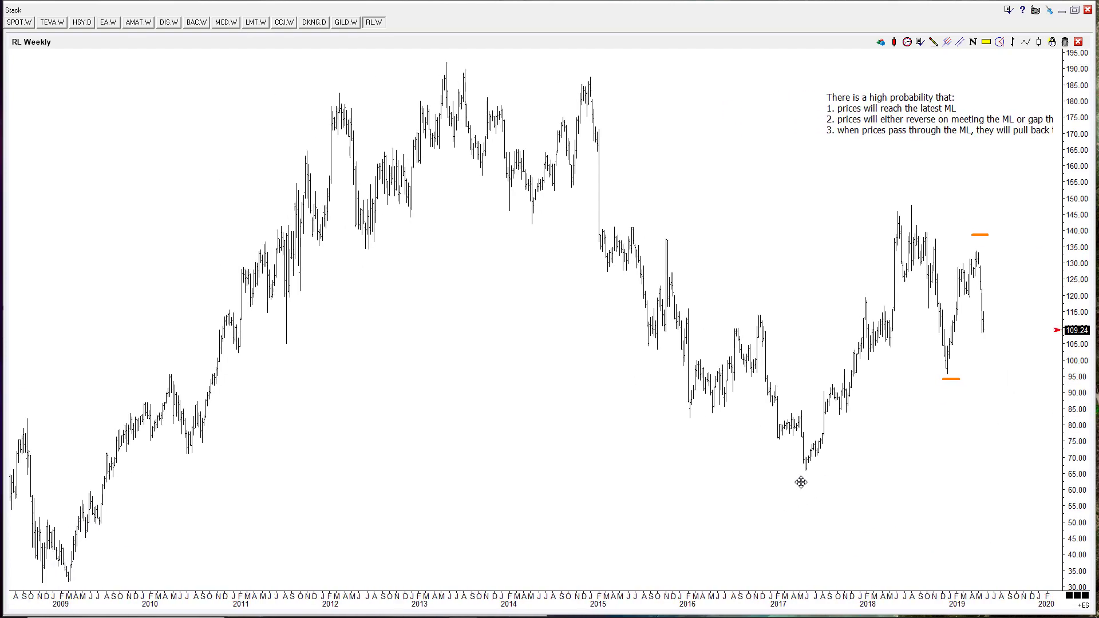
click(949, 42)
click(446, 61)
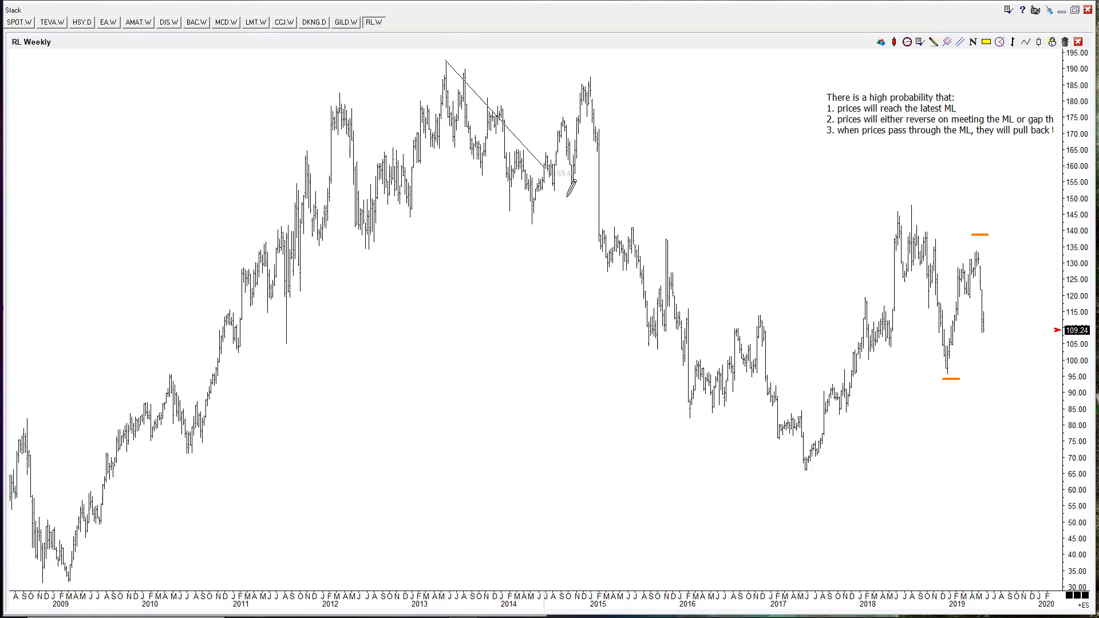
click(803, 470)
click(912, 206)
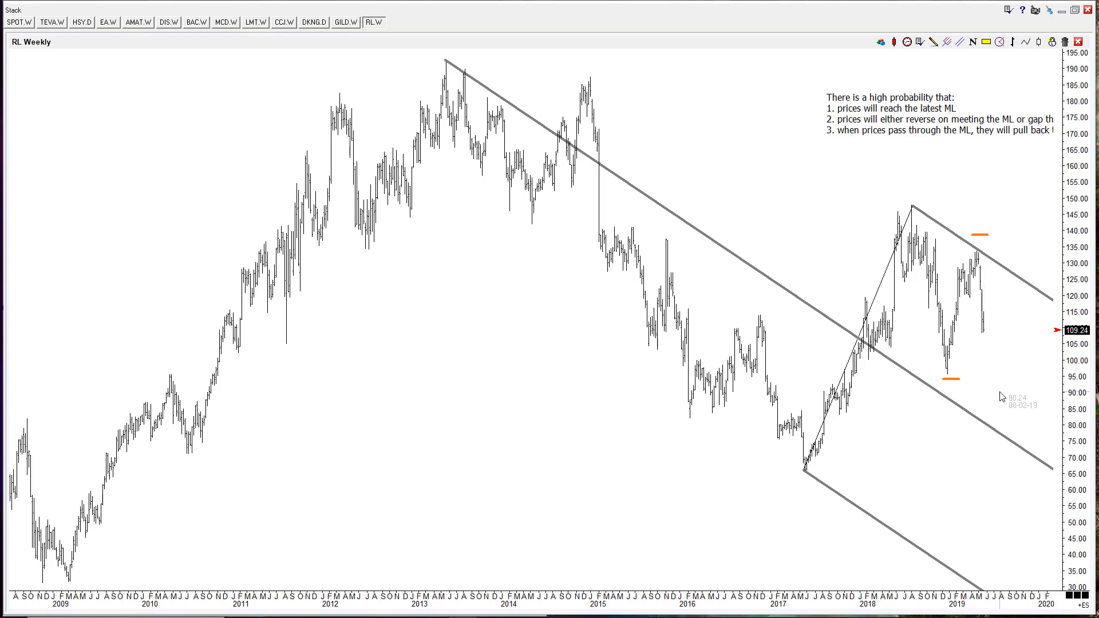
Step: Reveal RL bars to November 2019 and draw a green rising pitchfork from the 95 low through the 133 high to the 82 low
drag(1002, 384, 972, 384)
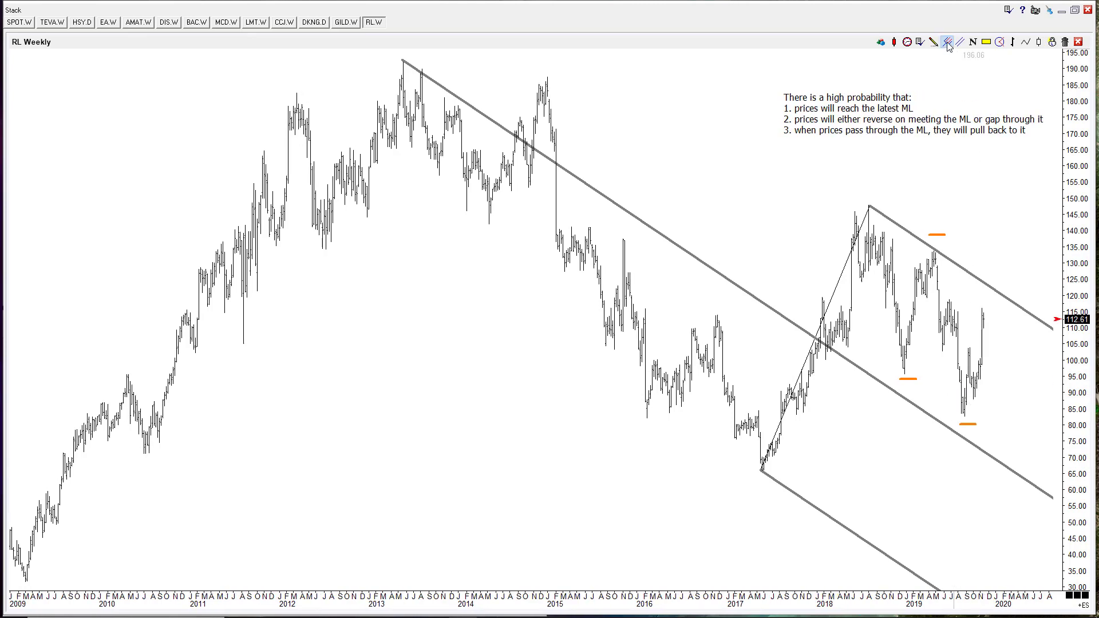
drag(904, 369, 934, 249)
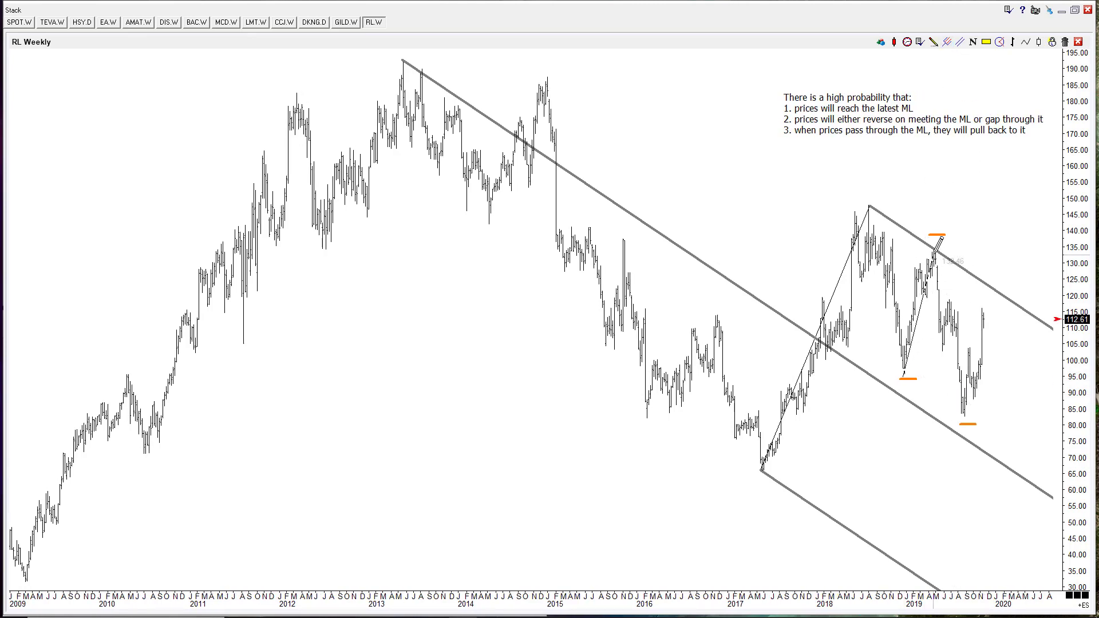
click(934, 253)
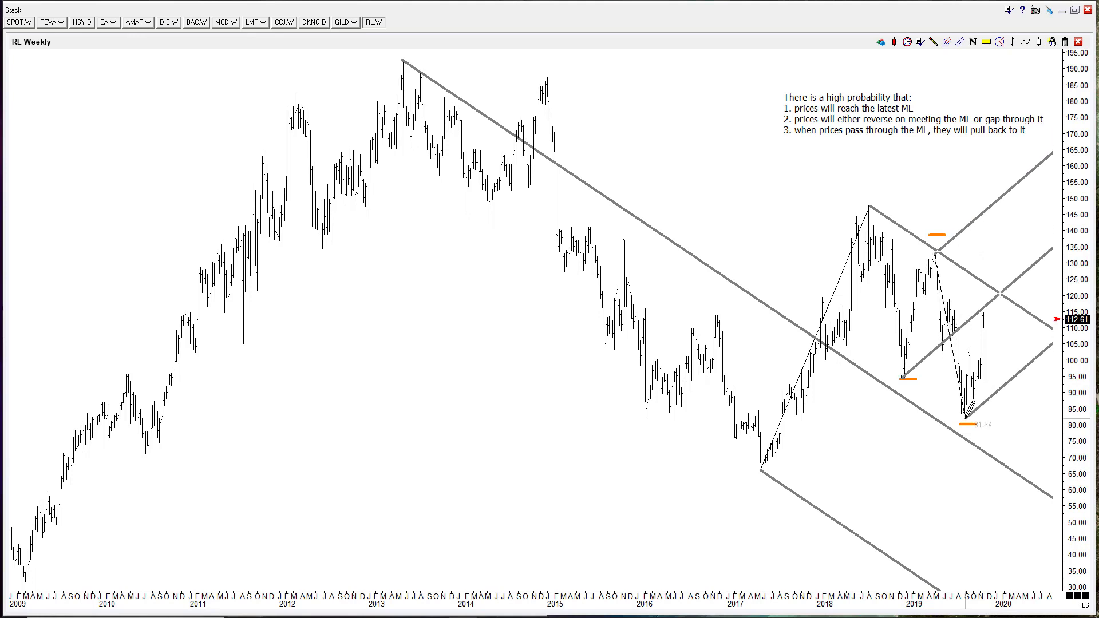
click(966, 418)
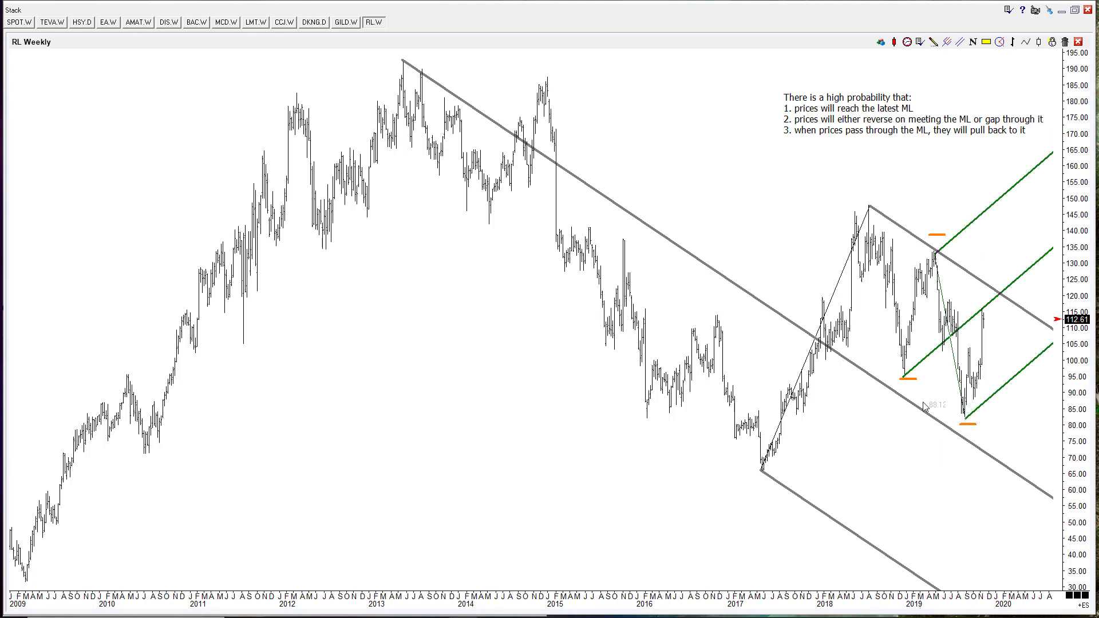
Step: Trace the 2019 RL swings with red lines from the 95 low to the 83 low, deleting the extra rising line drawn from there
scroll(927, 410, up, 3)
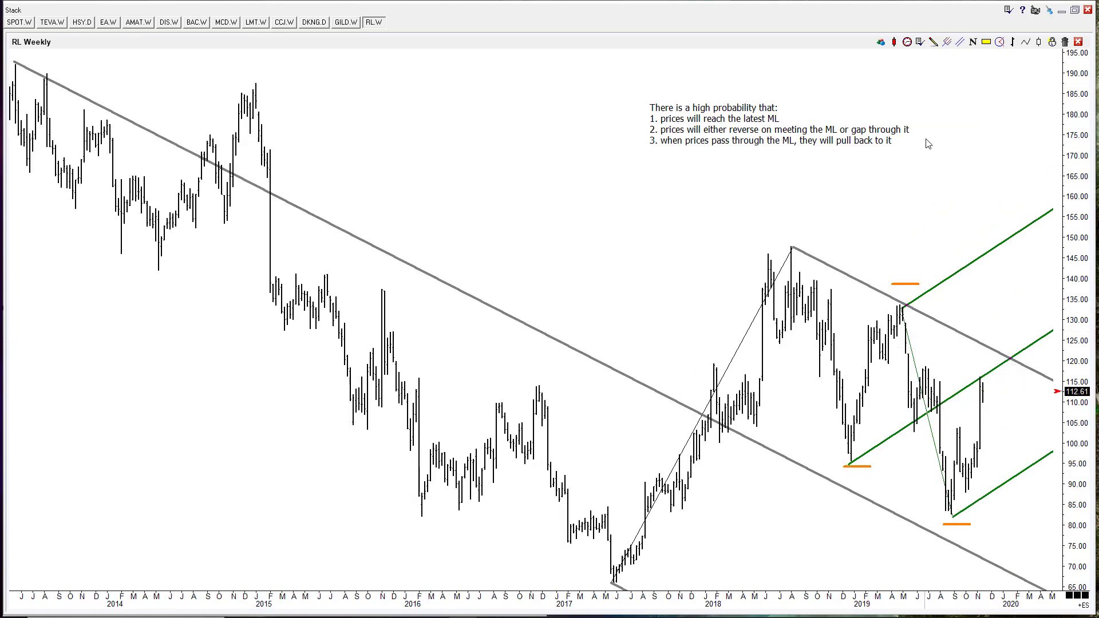
click(933, 43)
mouse_move(850, 458)
mouse_down()
mouse_move(897, 310)
mouse_move(916, 424)
mouse_move(929, 378)
mouse_move(933, 400)
mouse_up()
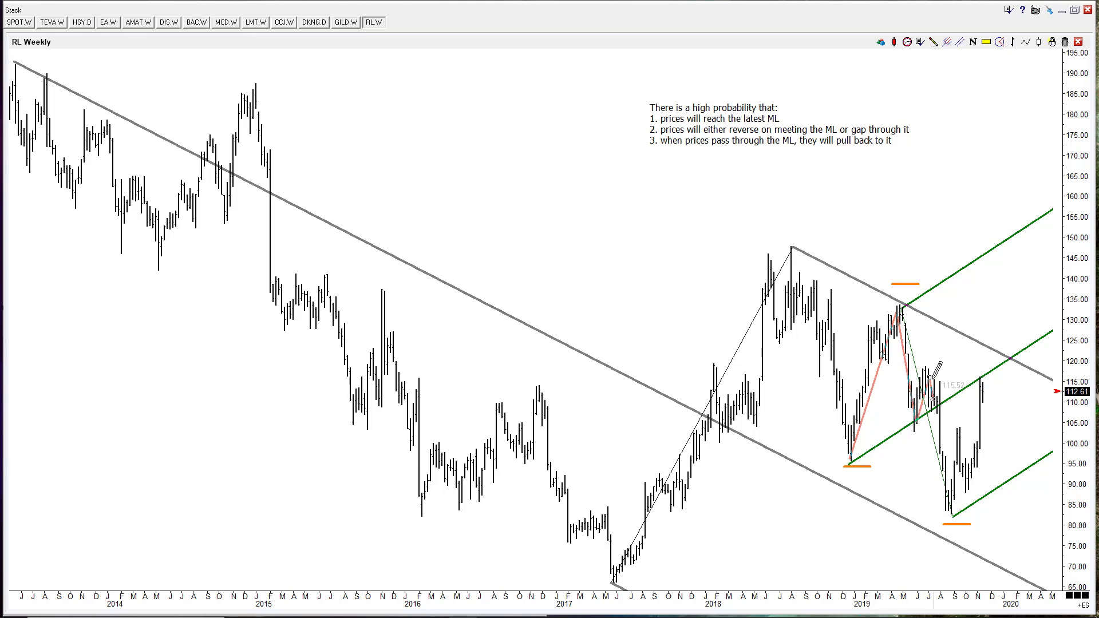
drag(933, 378, 946, 511)
click(947, 510)
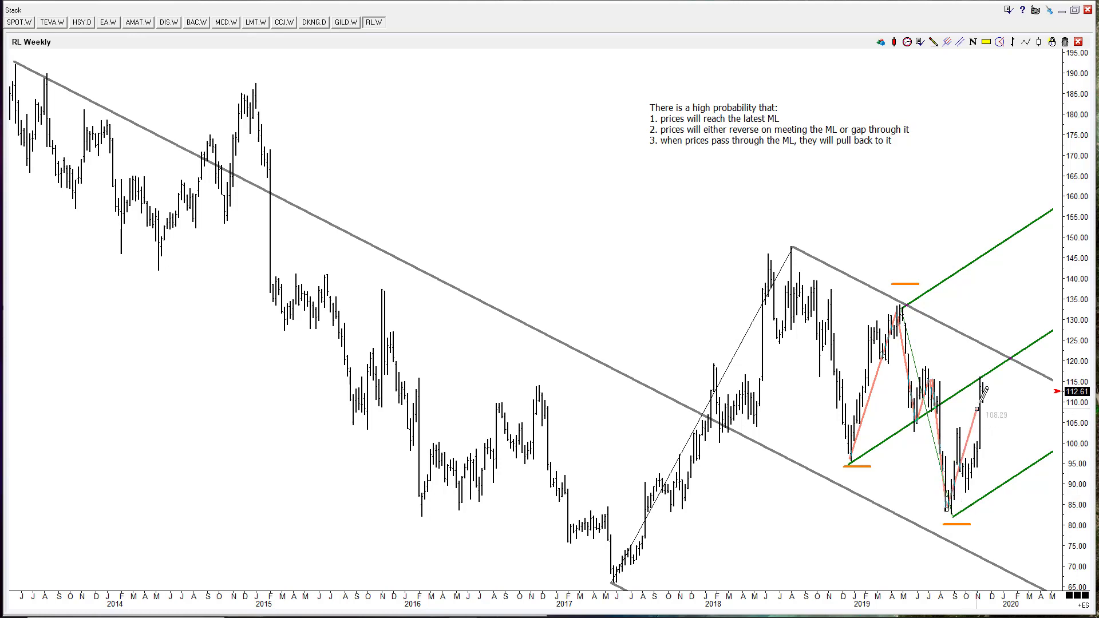
click(995, 371)
key(Delete)
key(Delete)
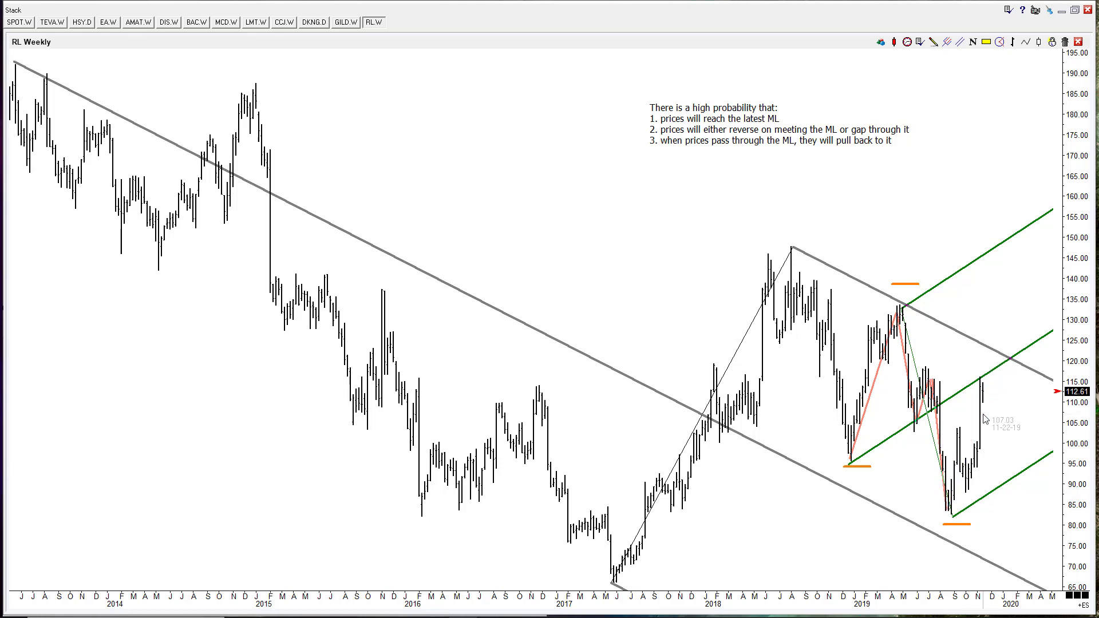
Step: Delete the red 2019 swing lines and the green rising pitchfork, and reveal the RL bars through May 2020
key(Delete)
key(Delete)
drag(984, 419, 851, 392)
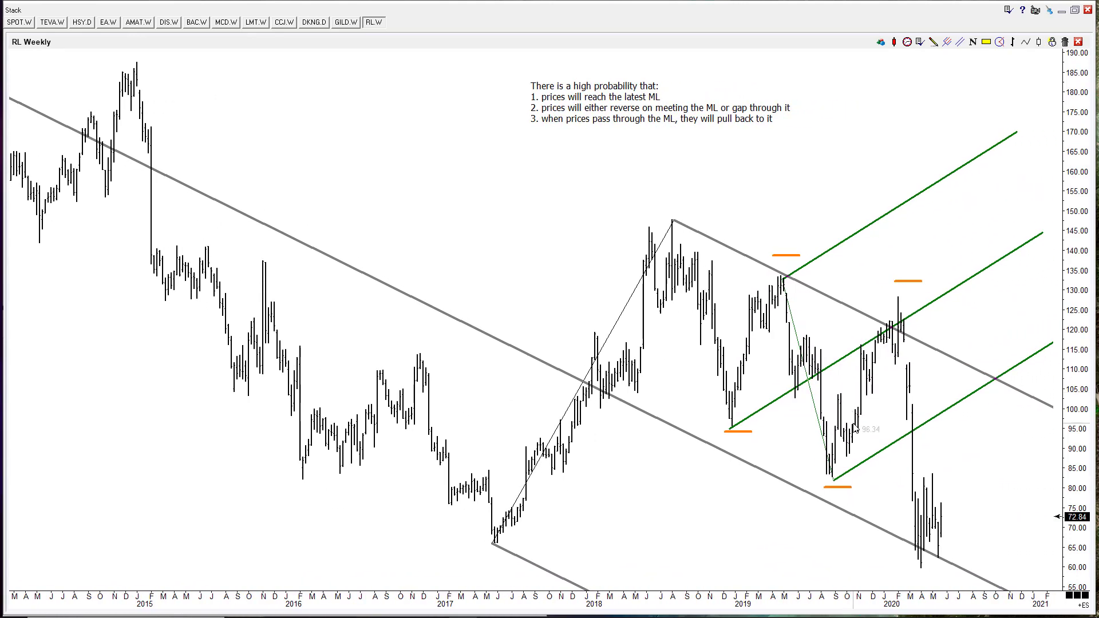
scroll(853, 424, down, 1)
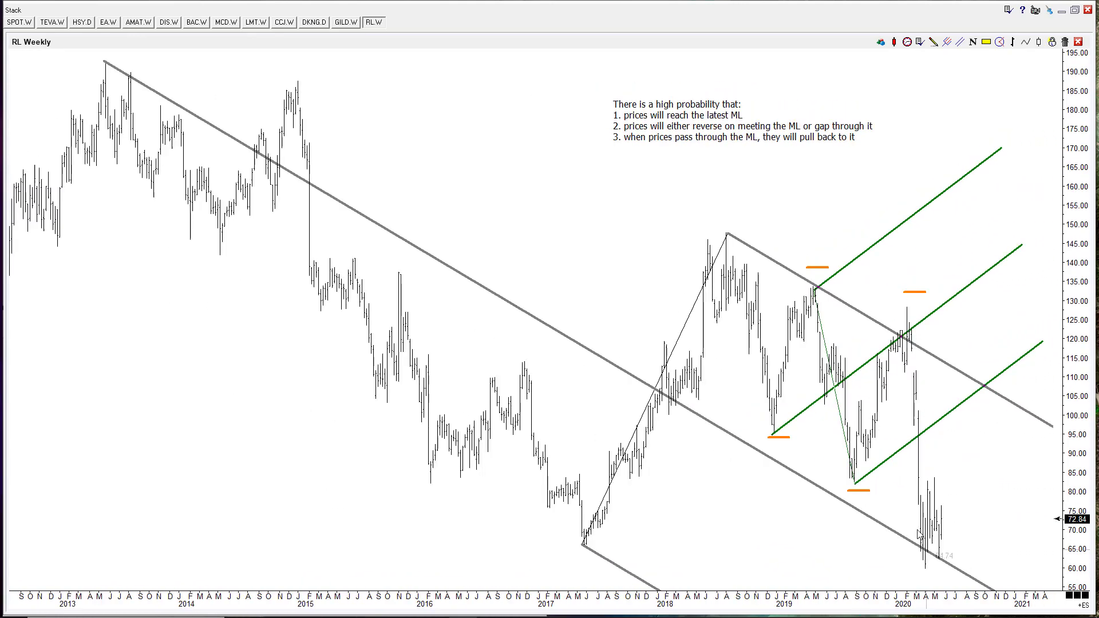
key(Delete)
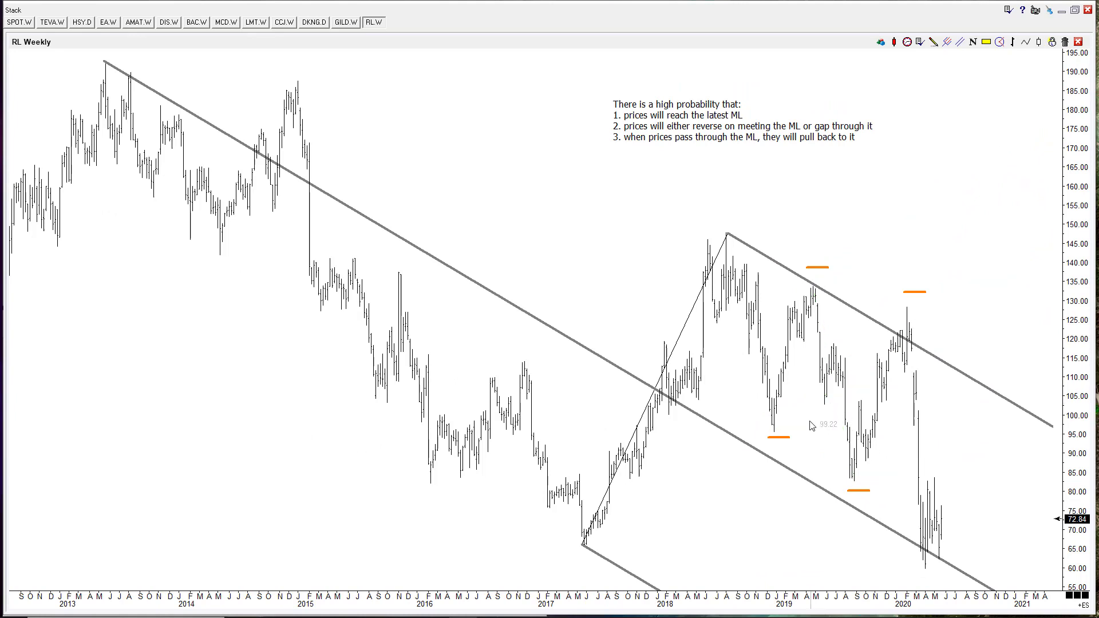
scroll(809, 427, down, 1)
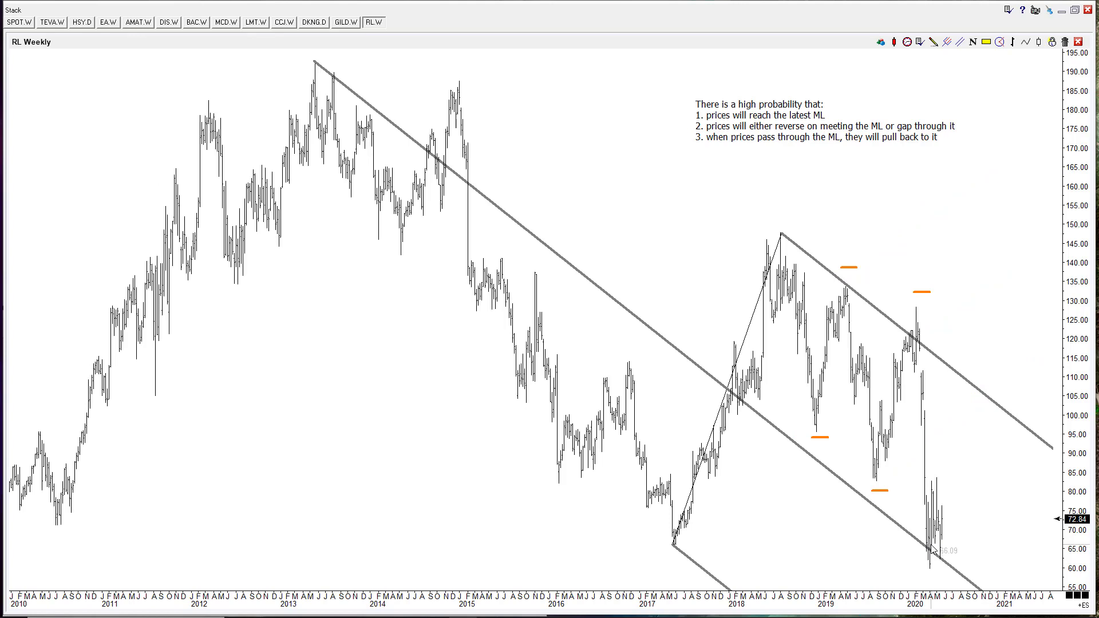
Step: Draw a gray rising pitchfork from the 2017 low through the 2018 high to the 2020 low, and delete the falling gray pitchfork
click(947, 42)
click(674, 544)
click(781, 234)
click(930, 568)
click(939, 555)
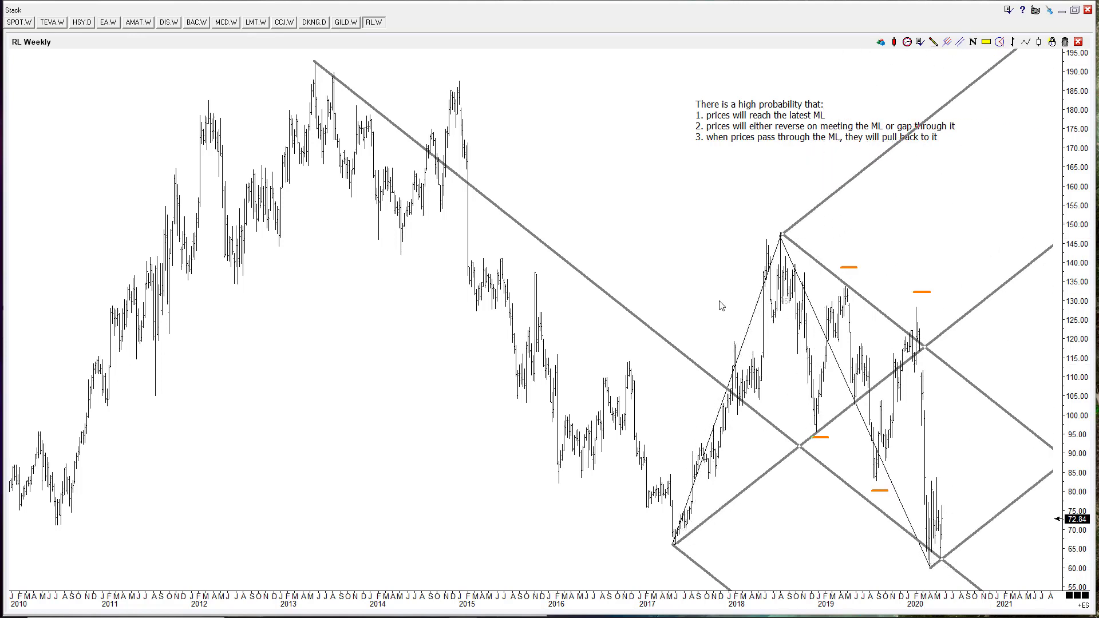
click(663, 339)
key(Delete)
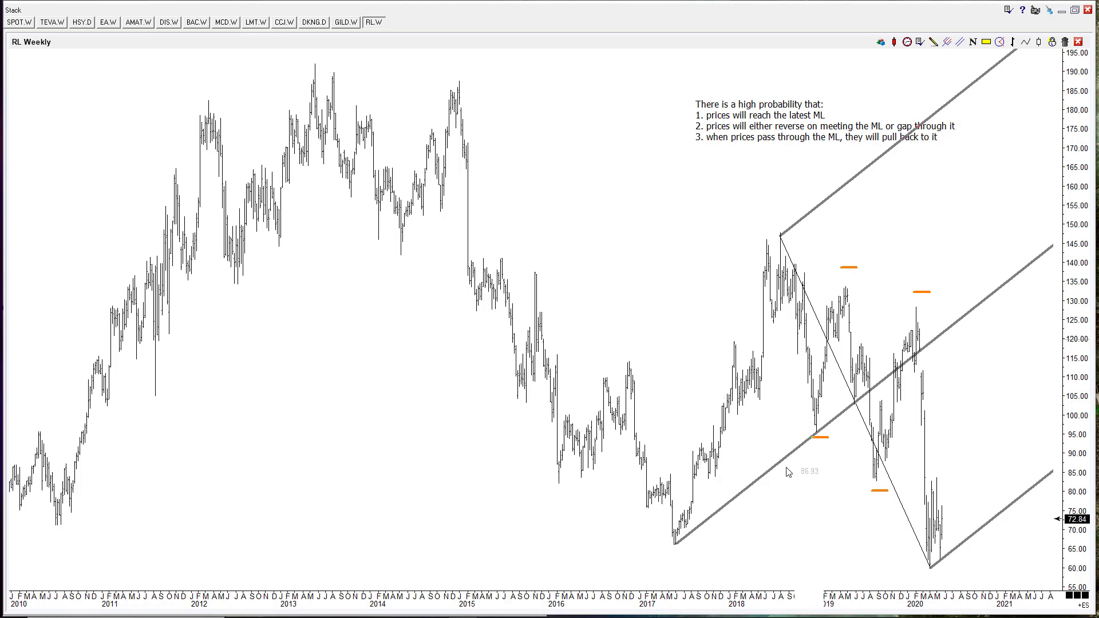
Step: Delete the four orange pivot markings and the rising gray pitchfork, leaving only the RL bars and rules text
scroll(786, 467, up, 1)
drag(750, 487, 518, 479)
click(555, 432)
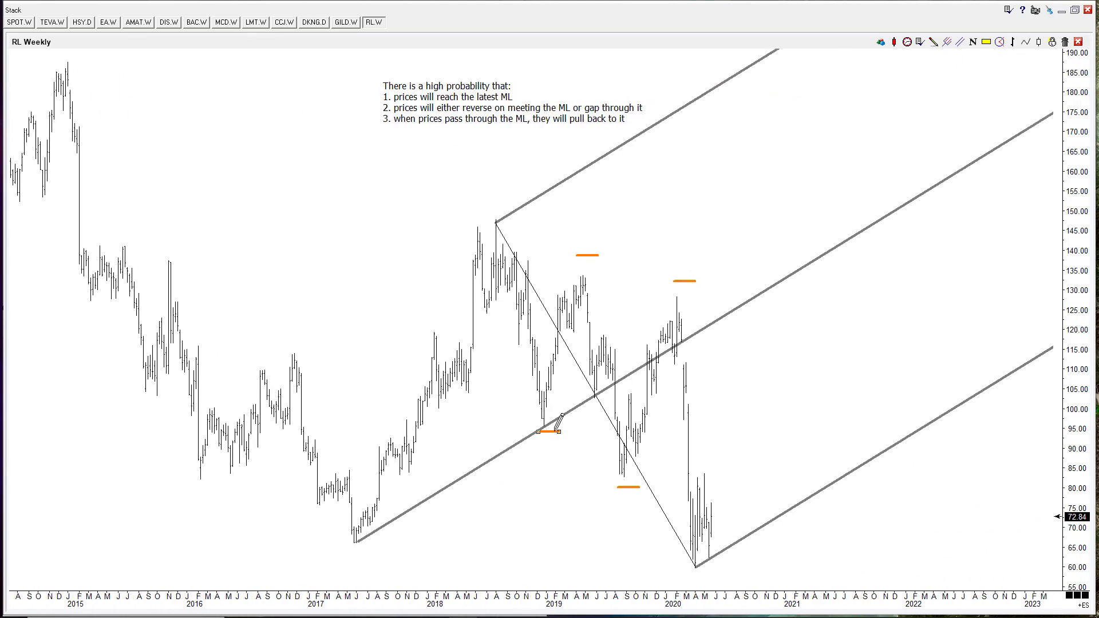
click(633, 488)
key(Delete)
click(685, 281)
key(Delete)
click(589, 252)
key(Delete)
Step: Trace the major RL swings with red lines from the 2017 low to the 2018 high and down to the 2020 low
click(933, 44)
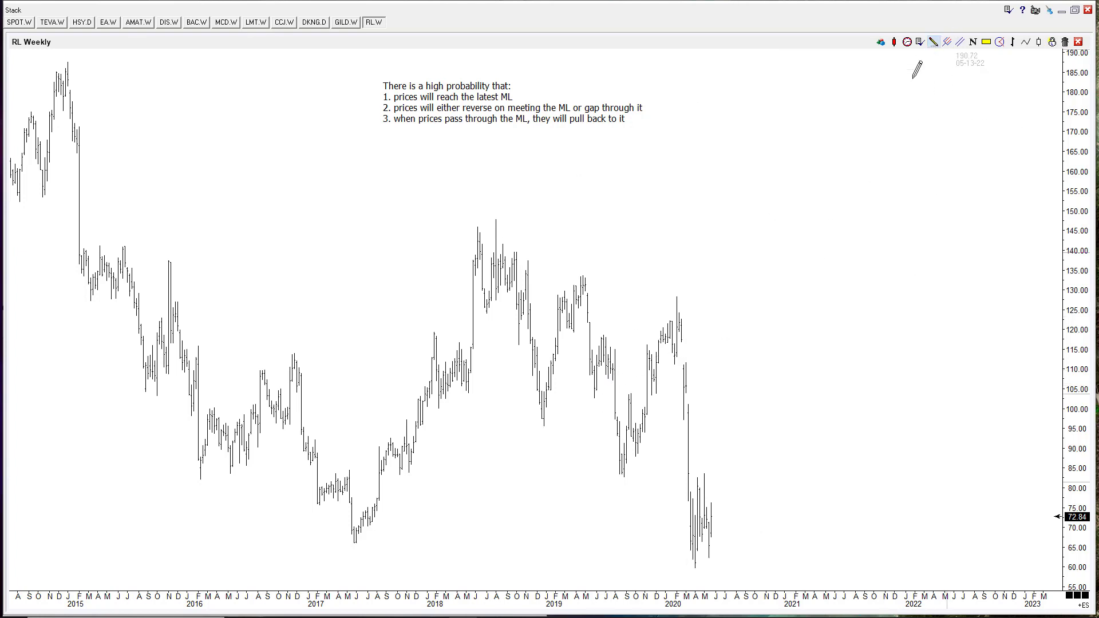
mouse_move(356, 541)
mouse_down()
mouse_move(430, 319)
mouse_move(494, 221)
mouse_up()
drag(585, 362, 694, 568)
right_click(770, 474)
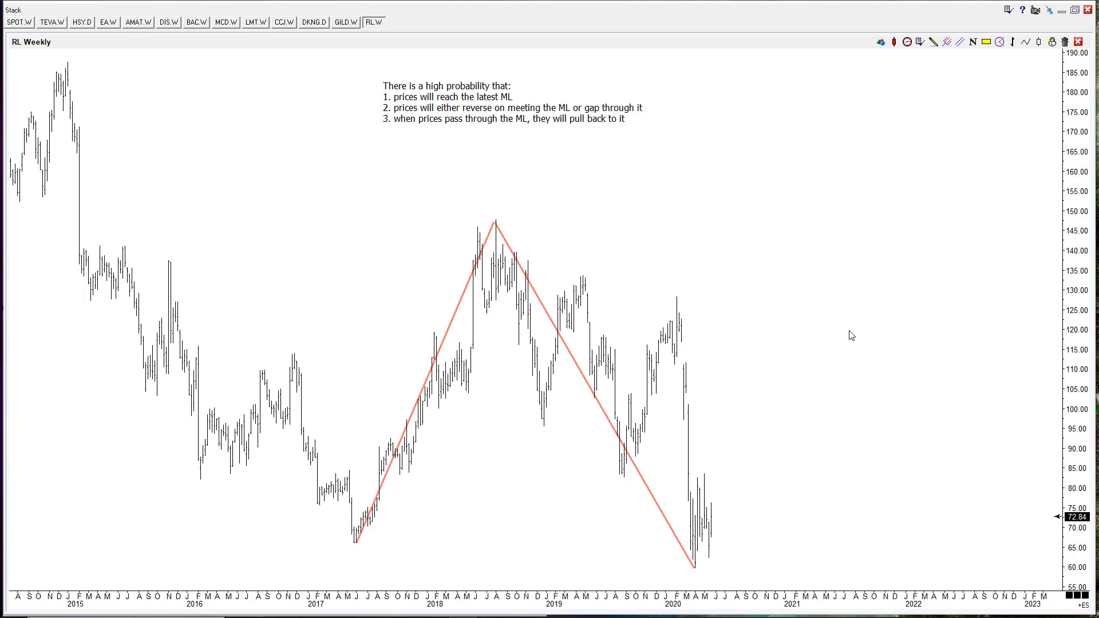
Step: Redraw the gray rising pitchfork on the red swing pivots: 2017 low, 2018 high and 2020 low
click(947, 42)
drag(356, 541, 497, 221)
click(496, 222)
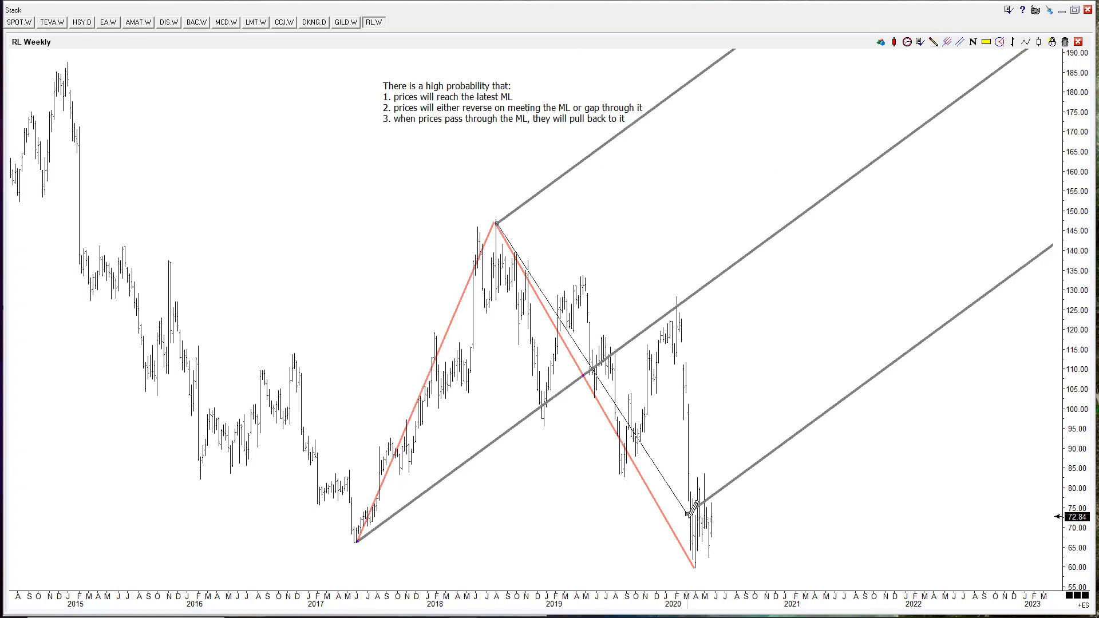
click(695, 567)
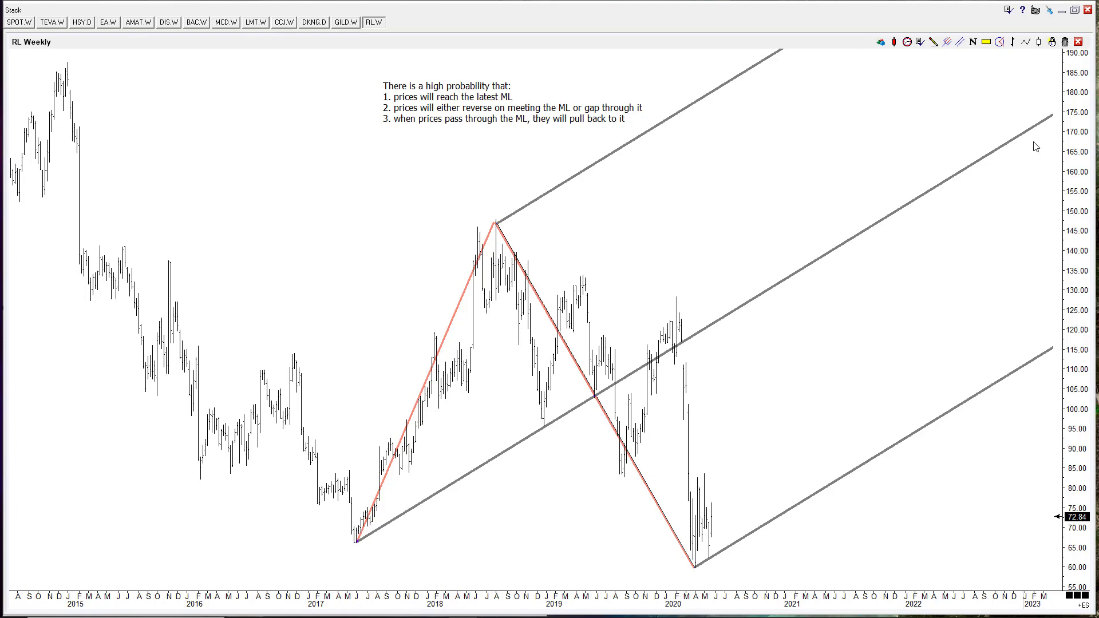
Step: Project a red line from the 2020 low up to the rising median line at about 150, briefly hide the bars, and delete the projection
click(934, 43)
drag(699, 556, 900, 209)
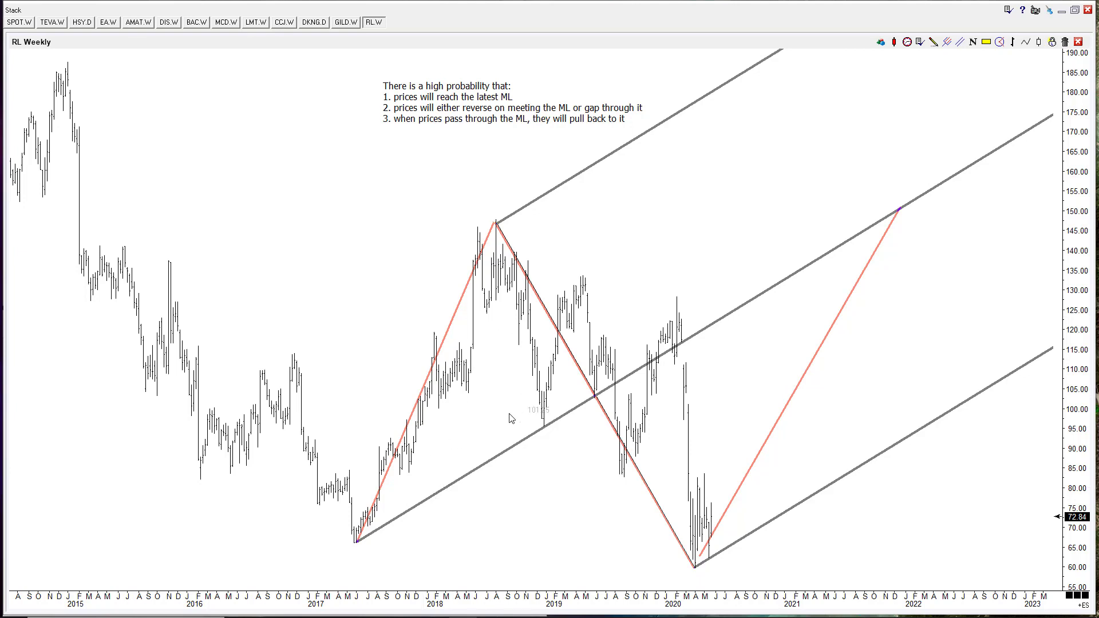
click(503, 454)
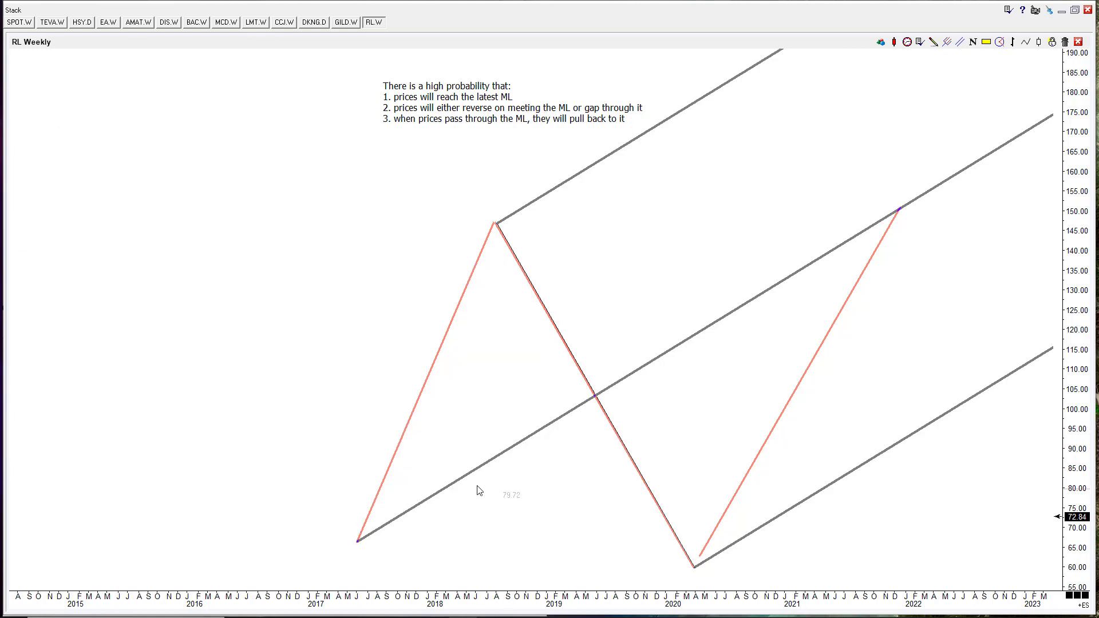
mouse_move(746, 482)
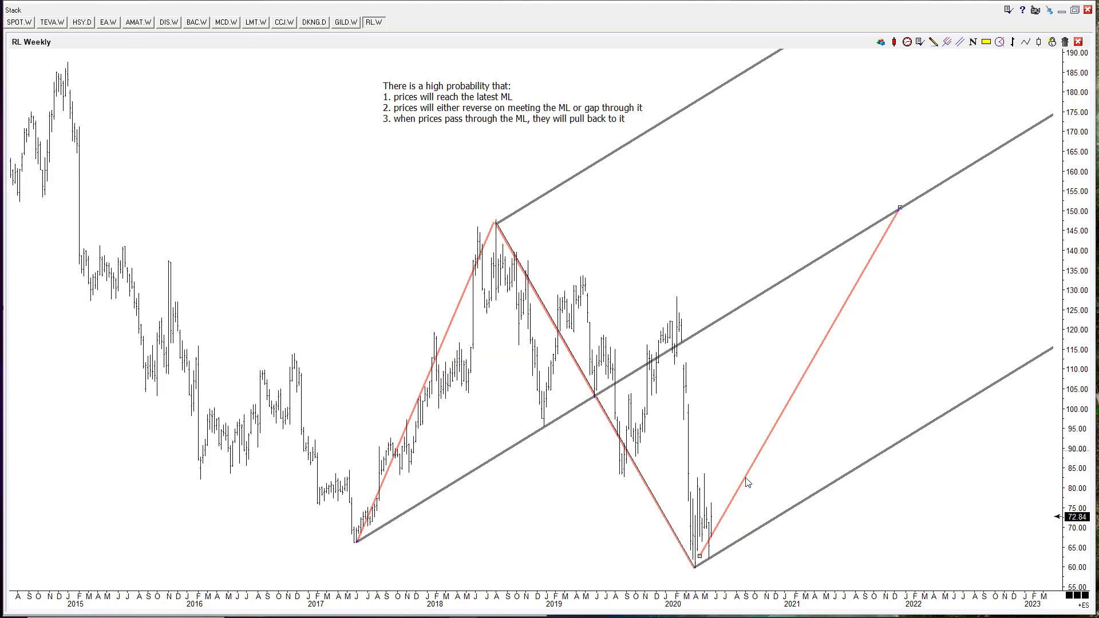
key(Delete)
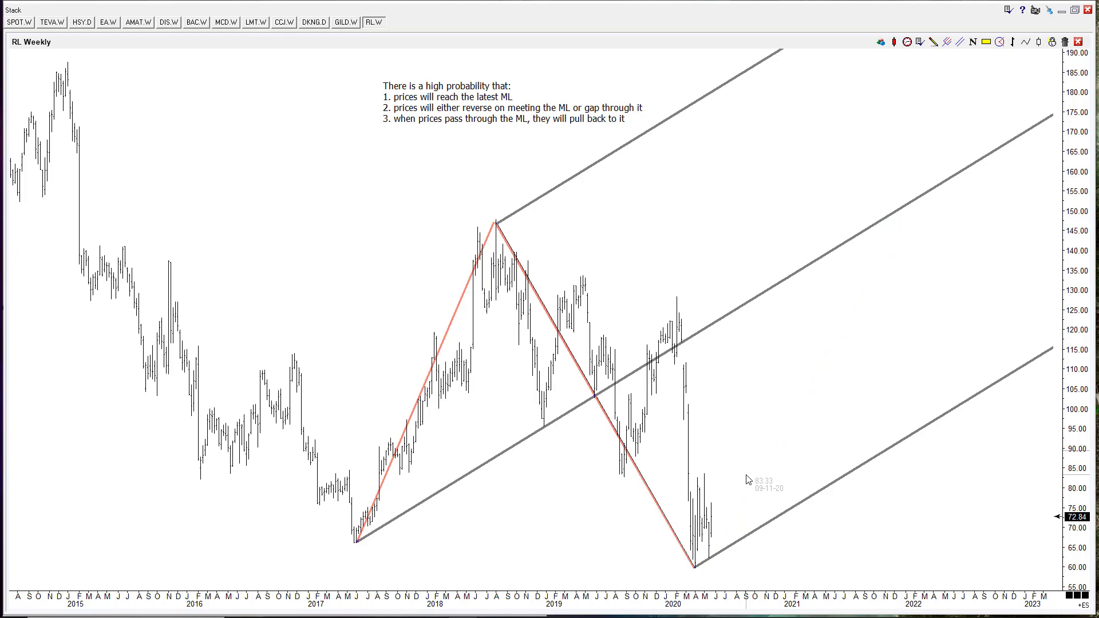
Step: Draw a green falling pitchfork from the 2013 high through the 2017 low to the 2018 high
scroll(745, 491, down, 1)
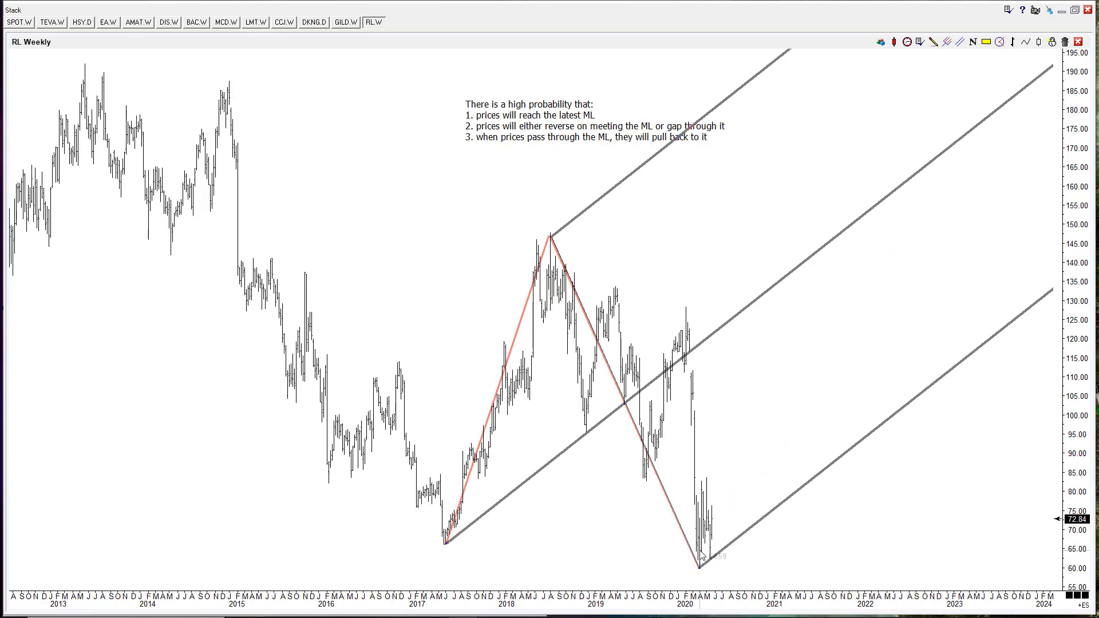
scroll(777, 481, down, 2)
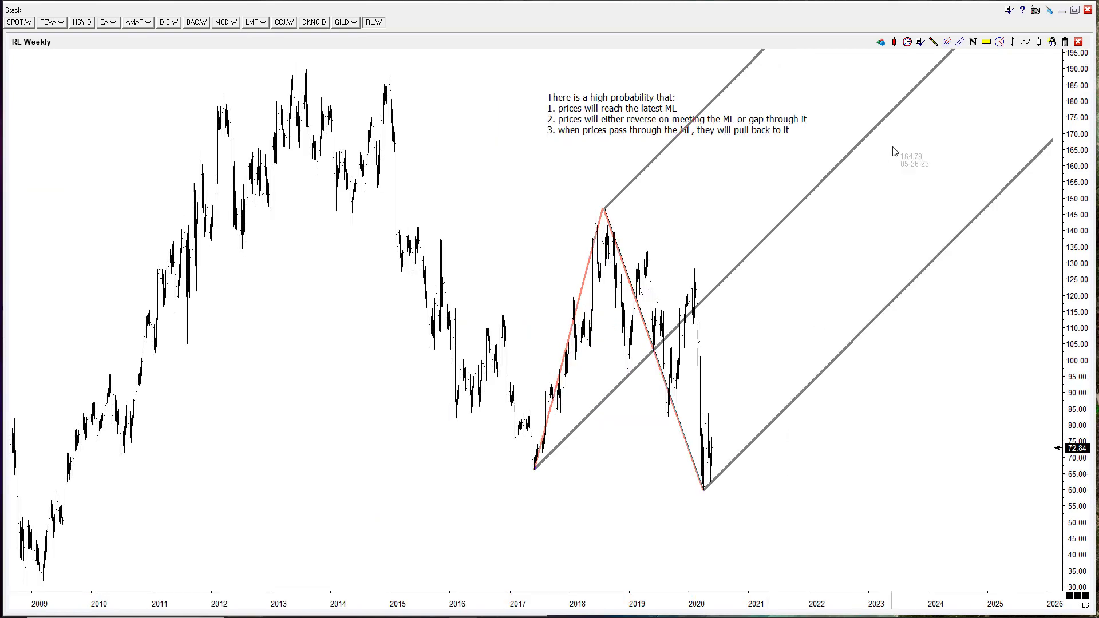
click(946, 43)
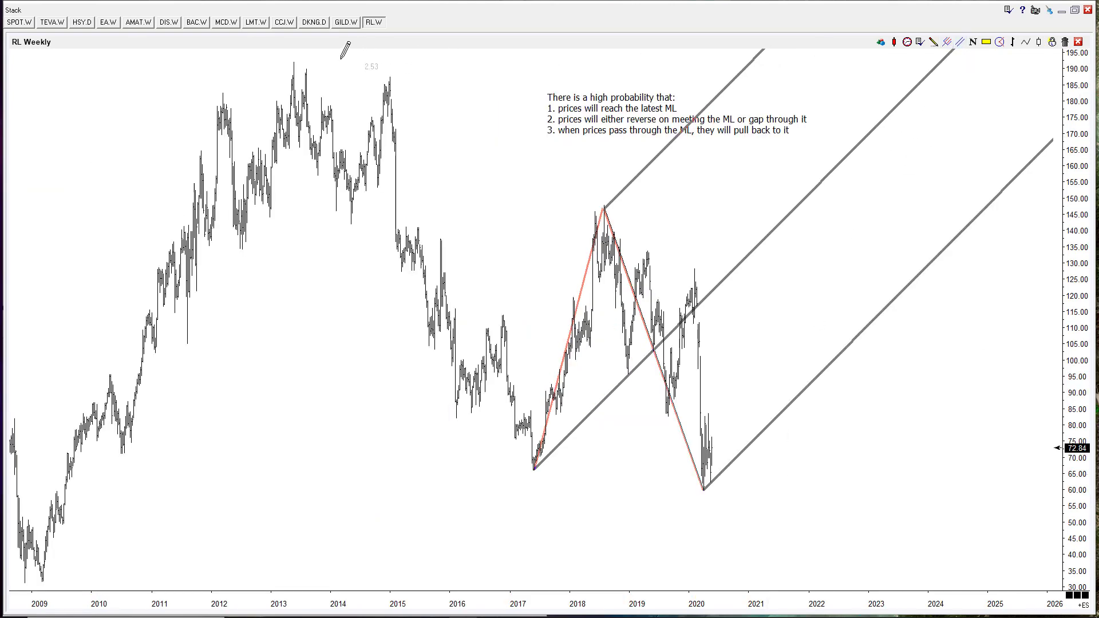
click(290, 64)
drag(378, 163, 527, 471)
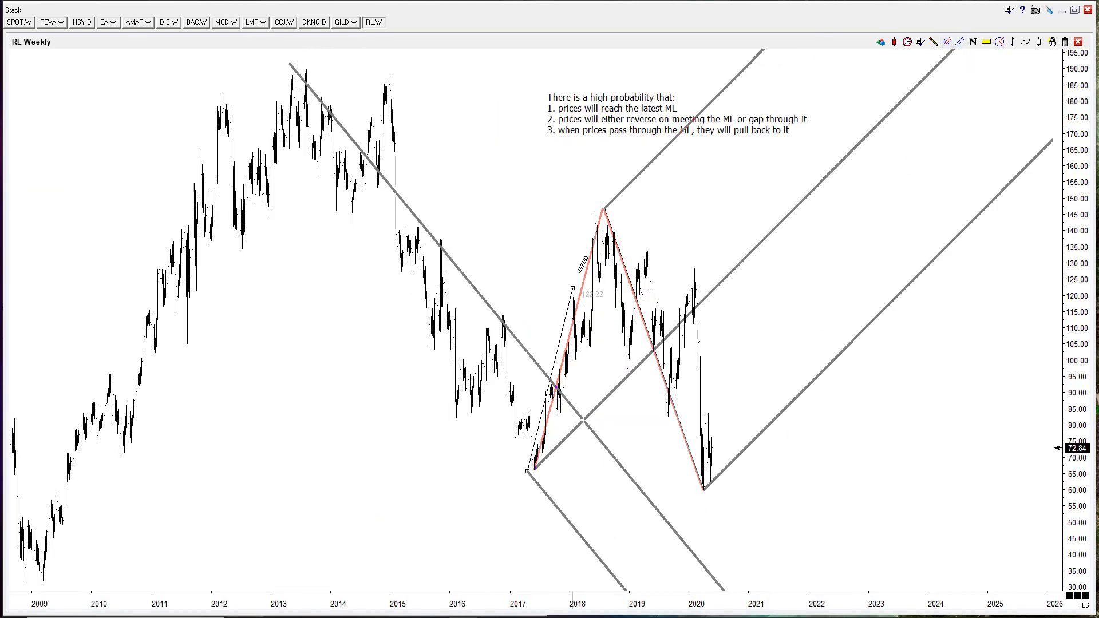
drag(605, 207, 602, 240)
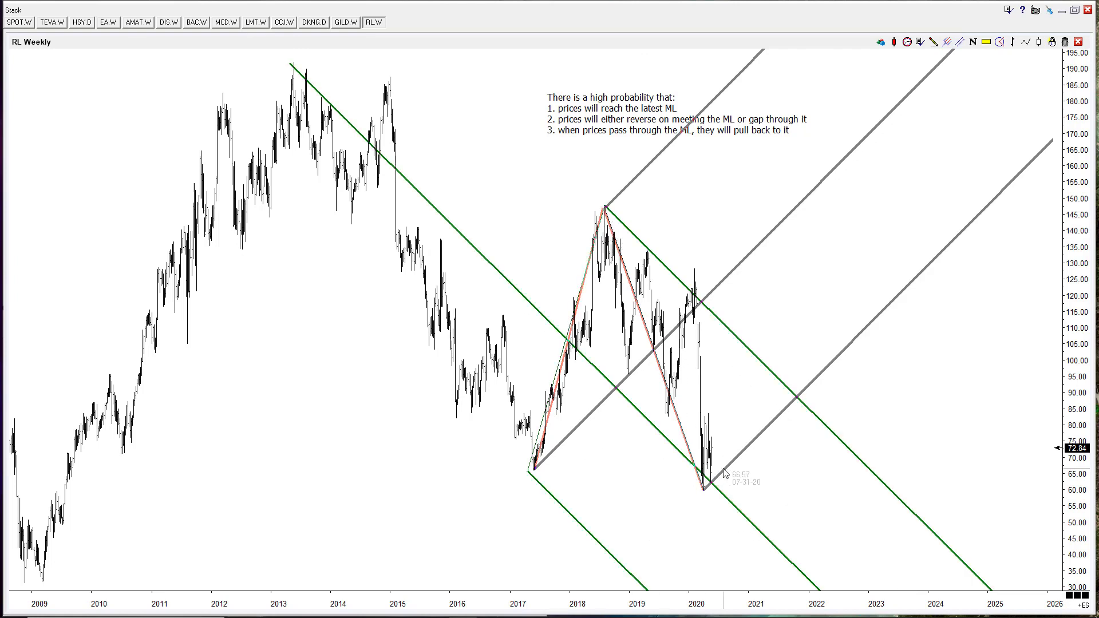
Step: Shift the green pitchfork's second pivot onto the exact 2017 low bar
scroll(750, 447, up, 4)
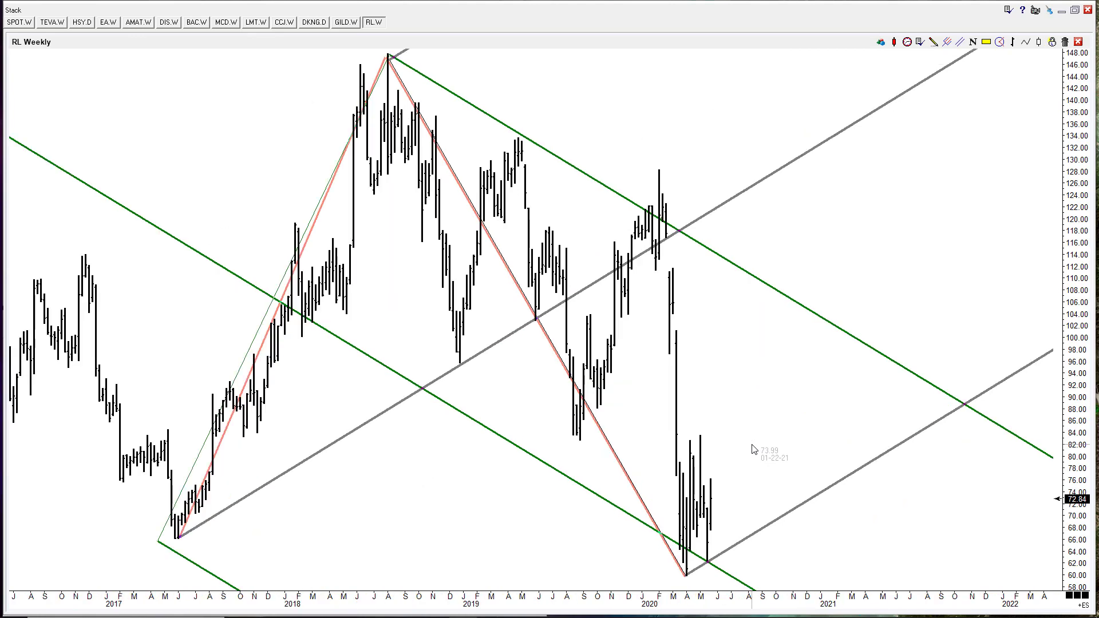
scroll(754, 449, down, 2)
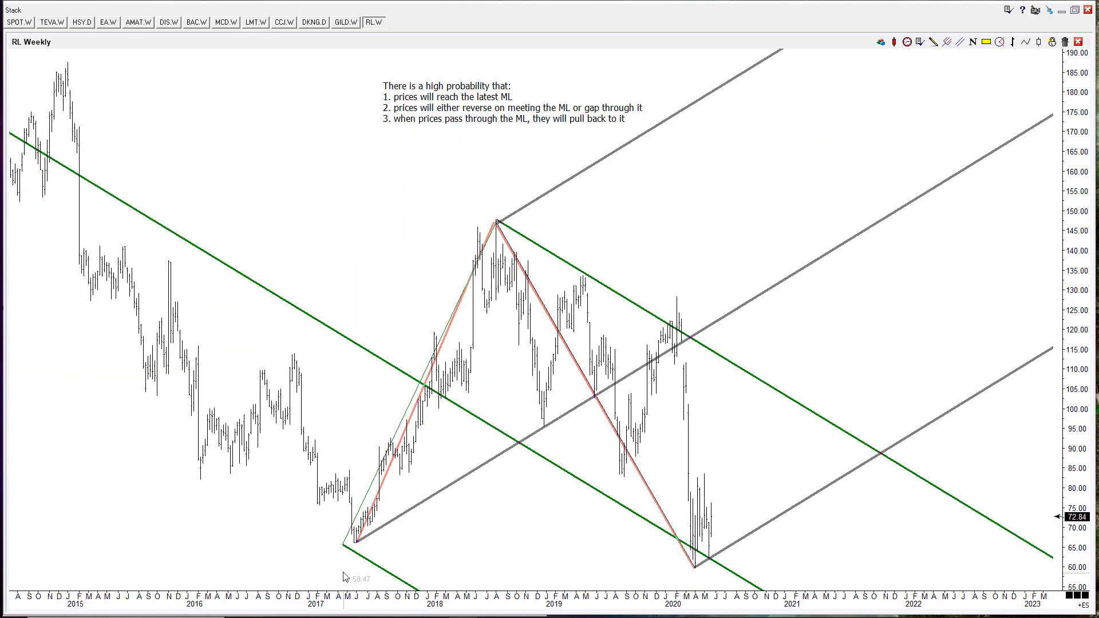
click(345, 540)
drag(346, 538, 357, 538)
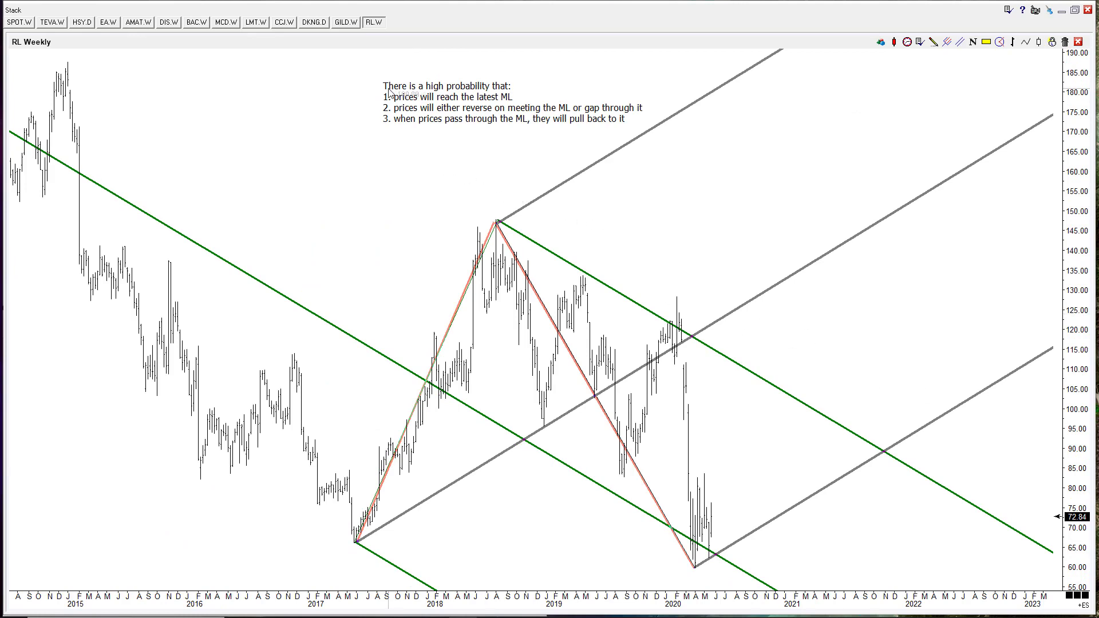
scroll(548, 441, down, 2)
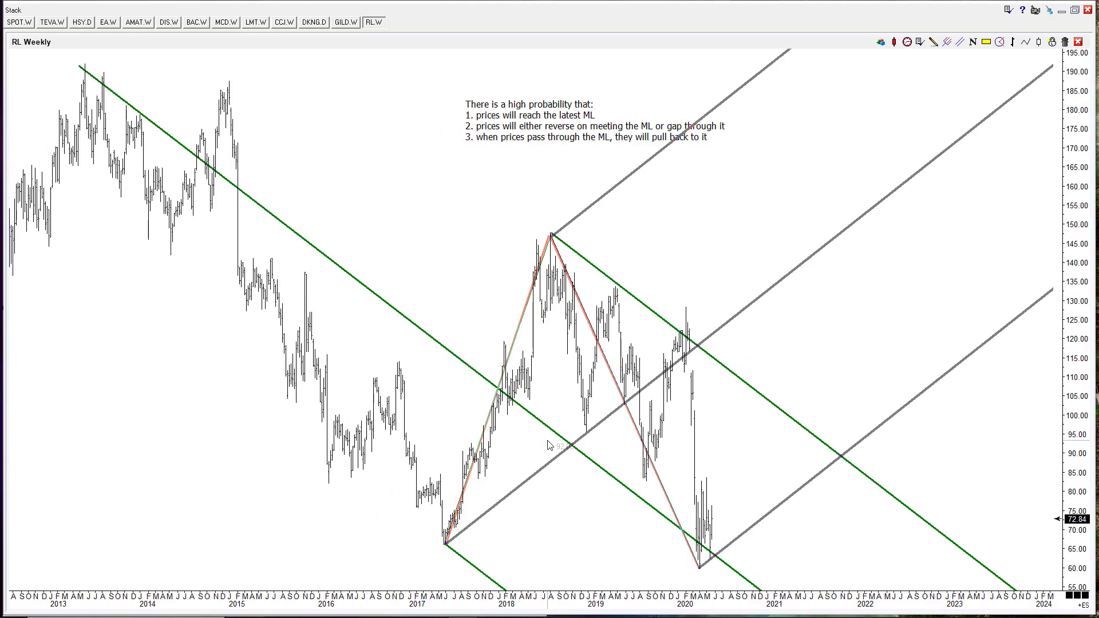